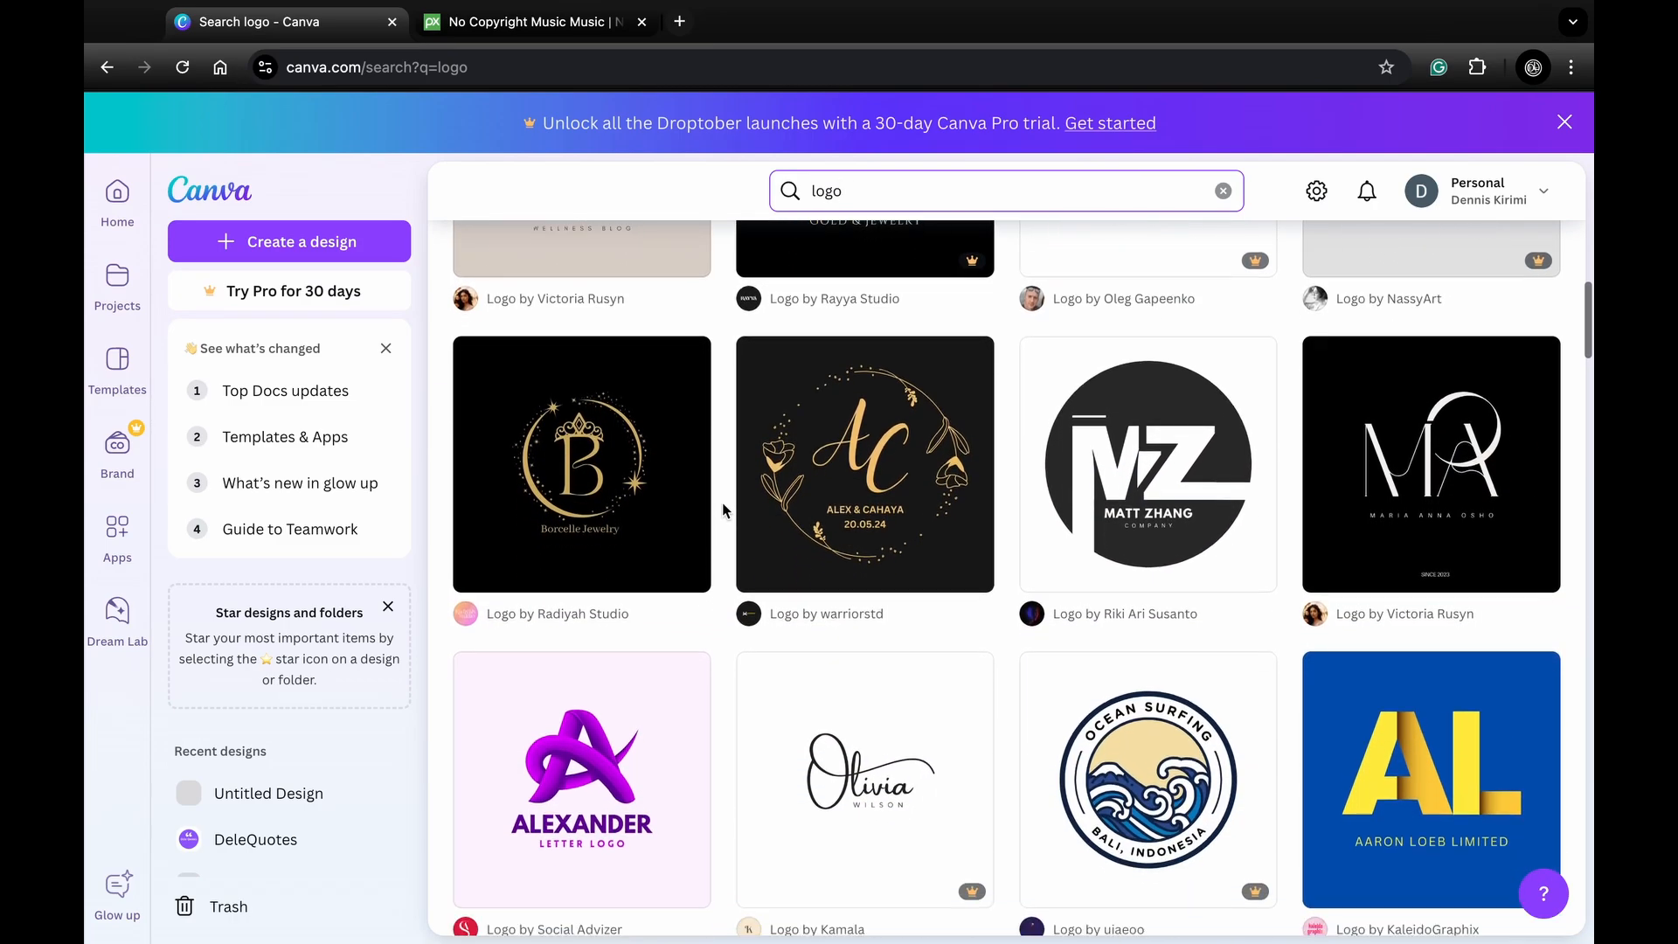
Look through the logo search results and the categories on the Templates page
{"action": "scroll", "coordinate": [722, 502], "scroll_direction": "up", "scroll_amount": 10}
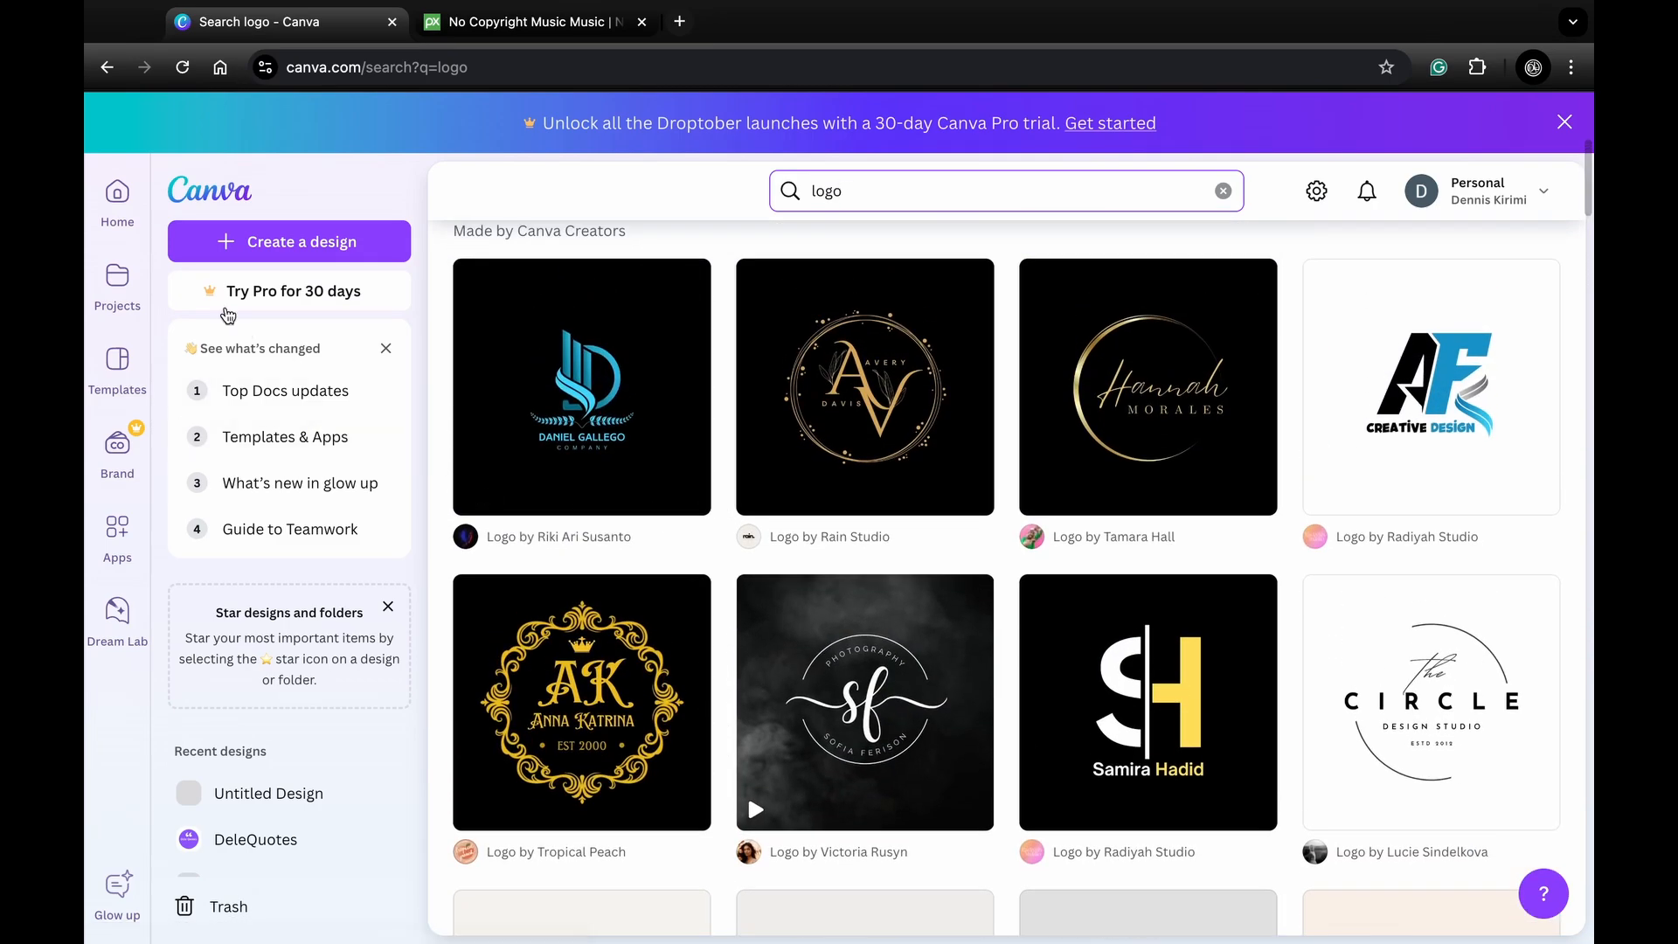
{"action": "left_click", "coordinate": [117, 394]}
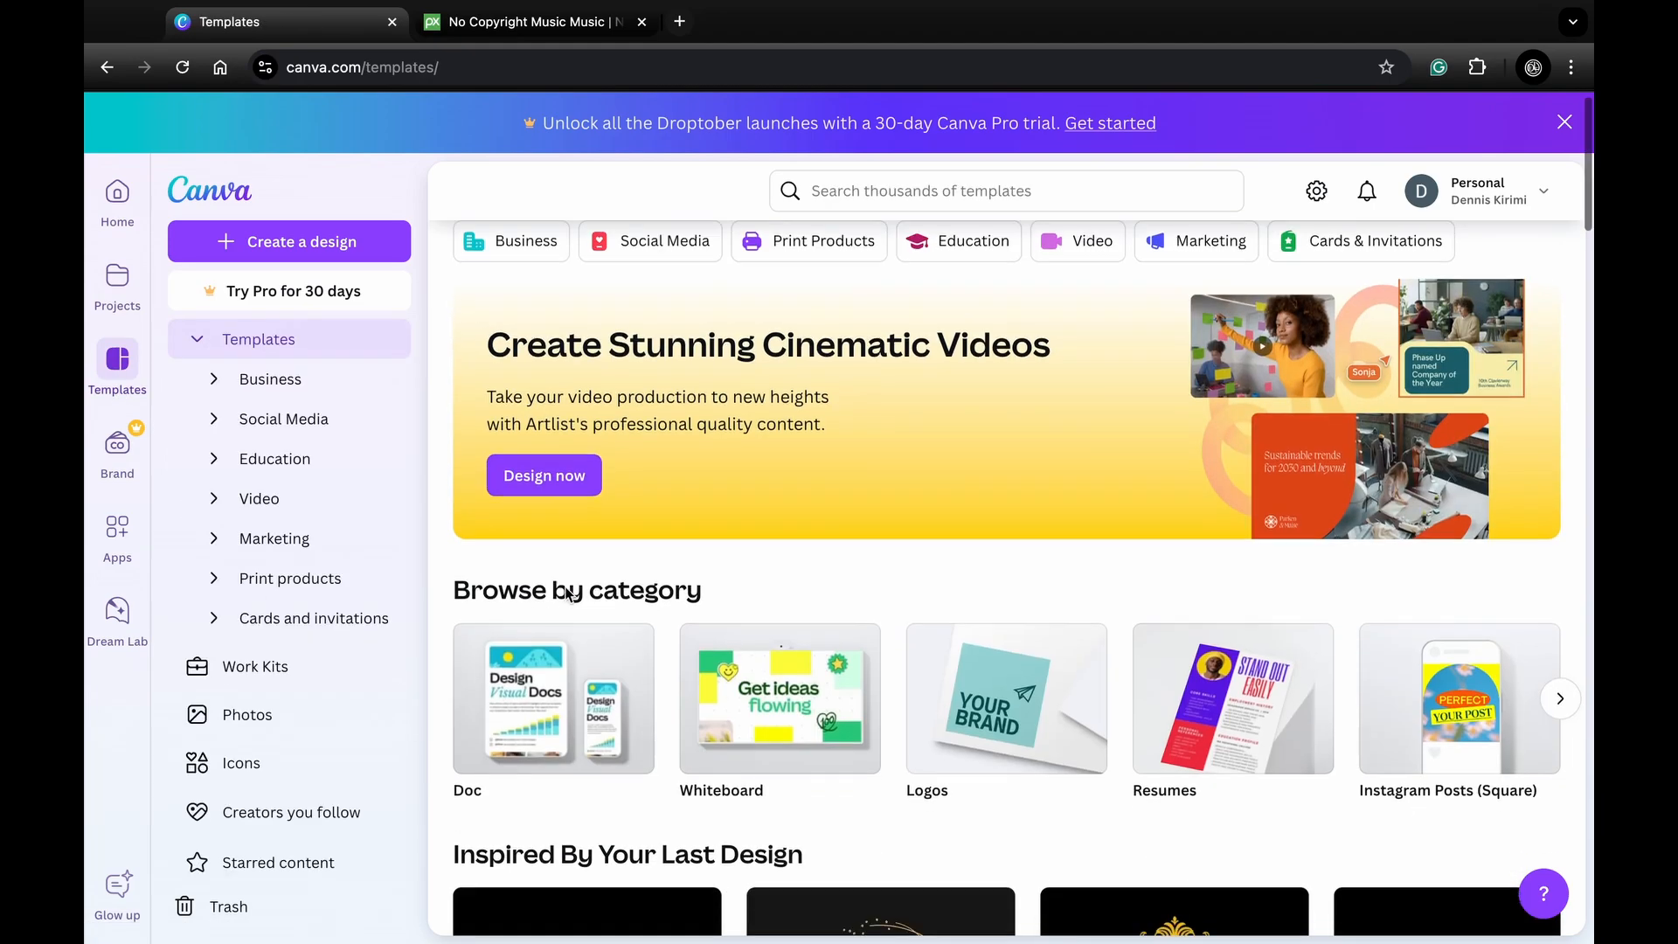
{"action": "scroll", "coordinate": [562, 588], "scroll_direction": "down", "scroll_amount": 8}
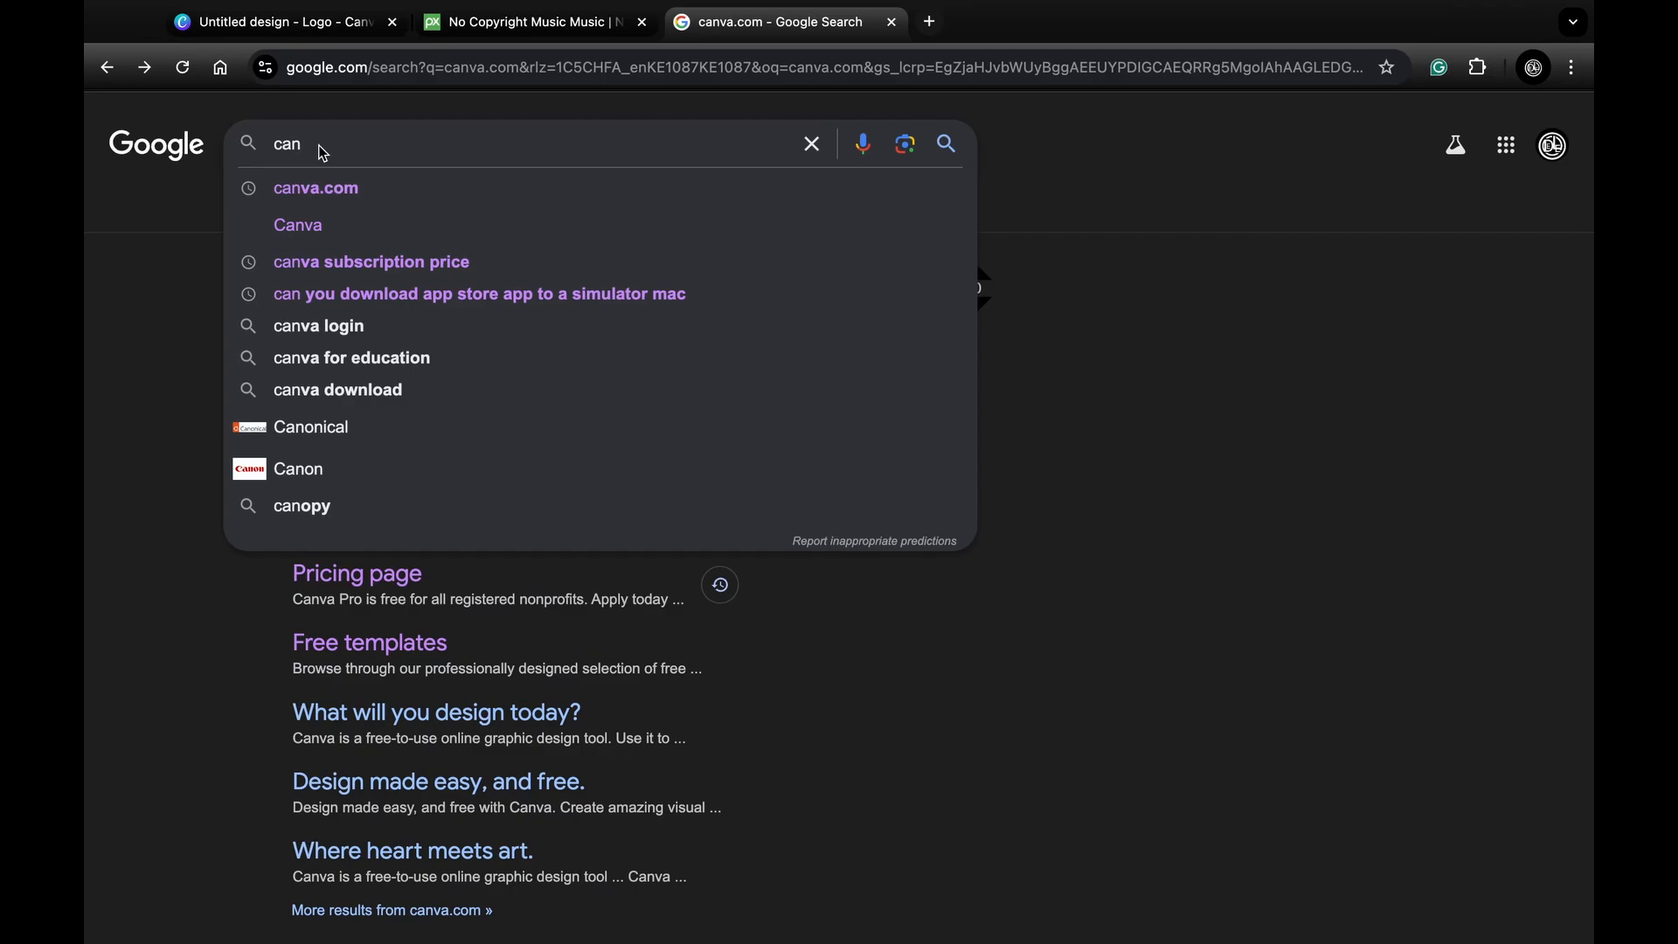
Search Google for "canva.com" to reach the Canva site
{"action": "type", "text": "va"}
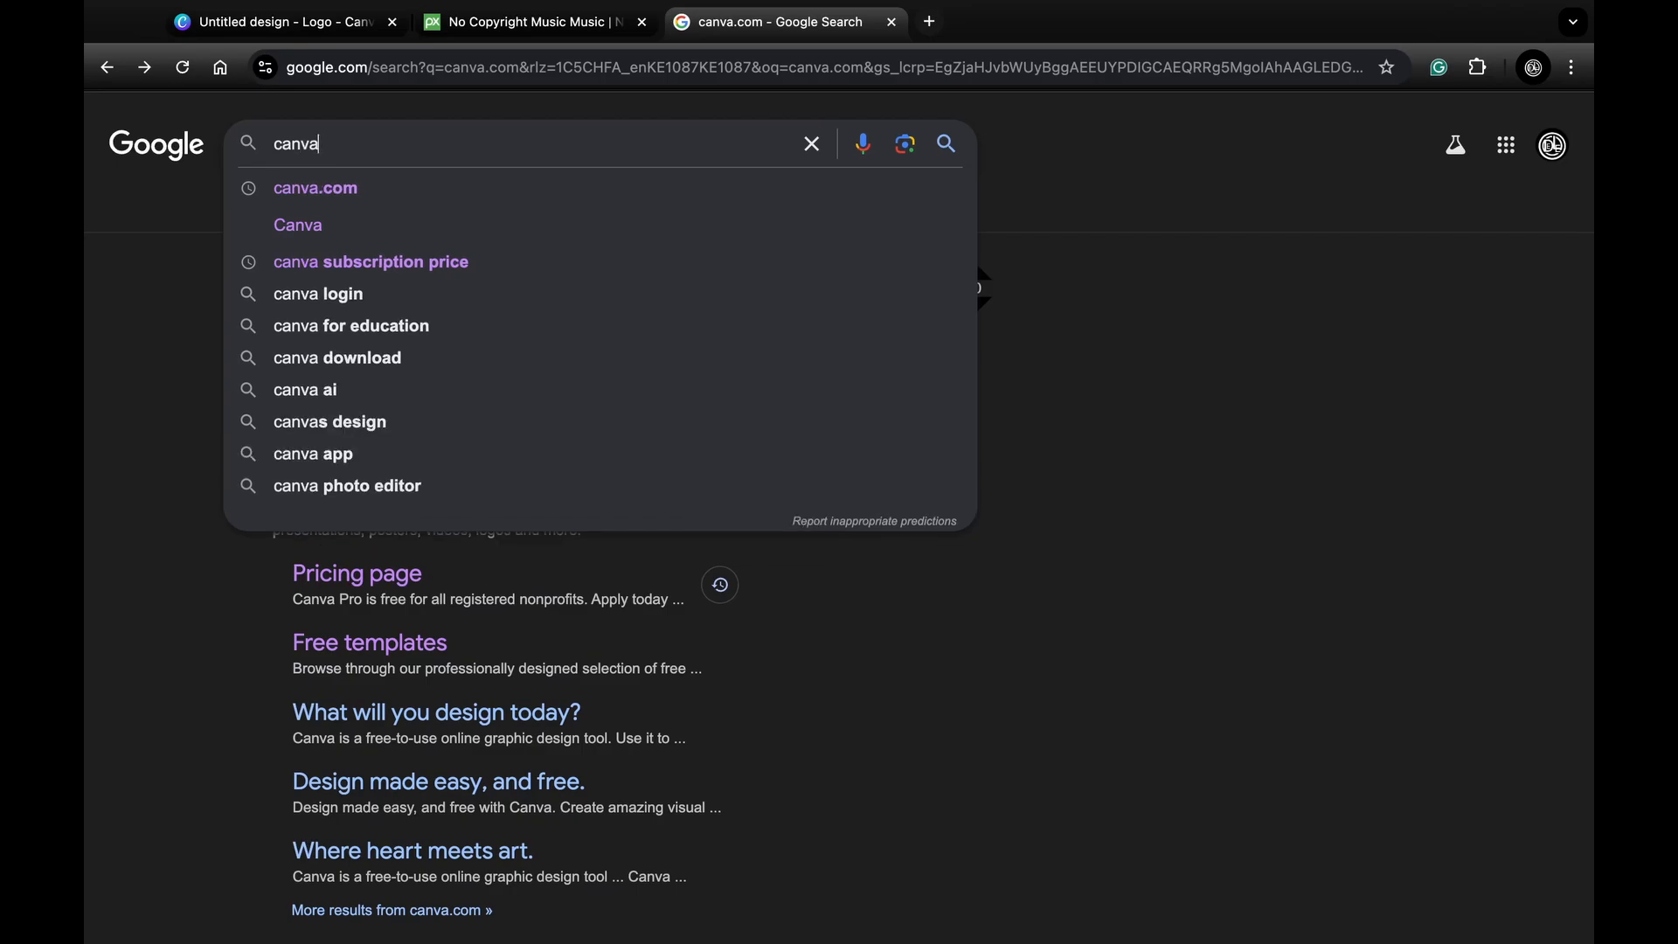
{"action": "type", "text": ".com"}
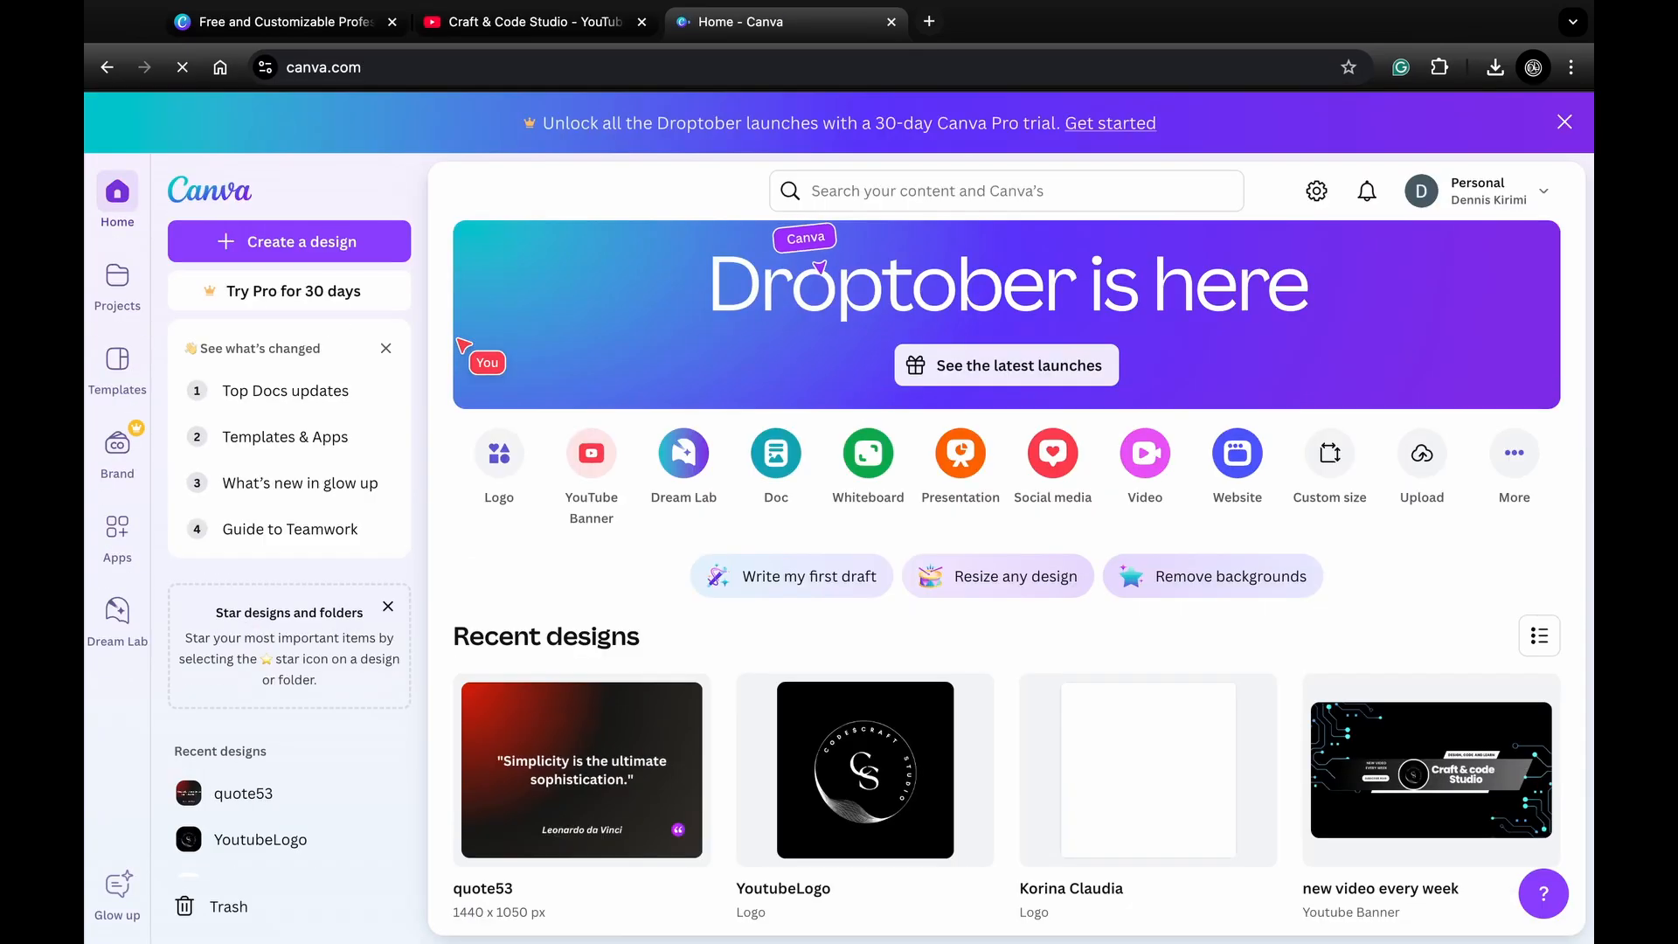
Search Canva for "logo" and look through the resulting templates
{"action": "left_click", "coordinate": [844, 192]}
{"action": "type", "text": "logo"}
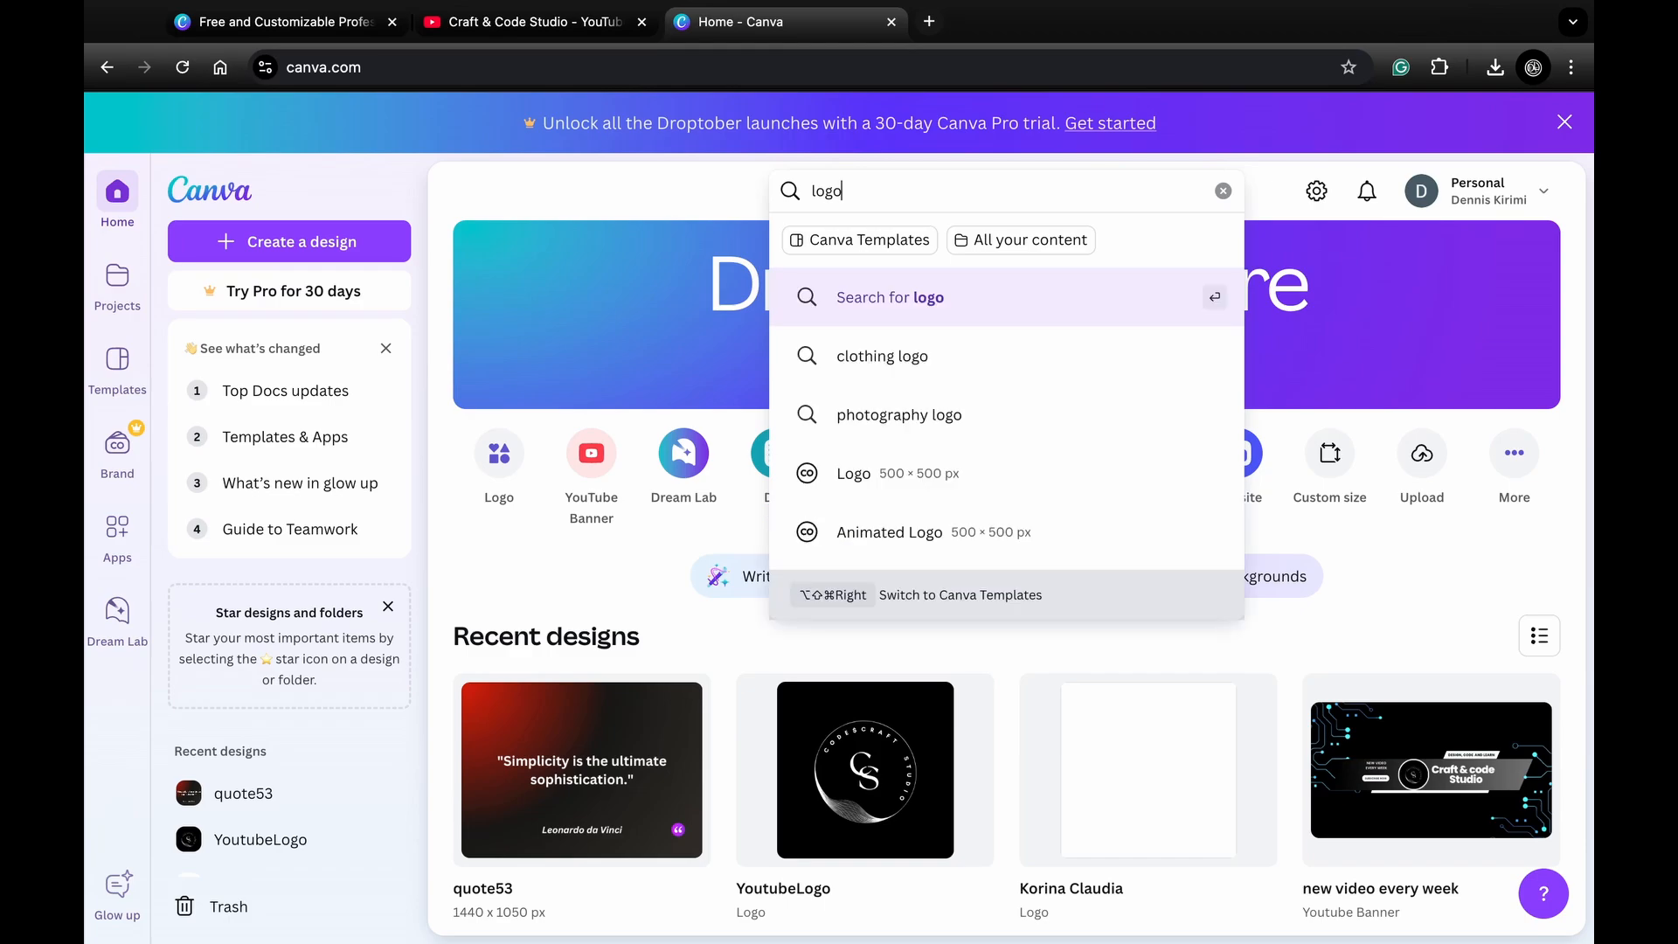
{"action": "key", "text": "Return"}
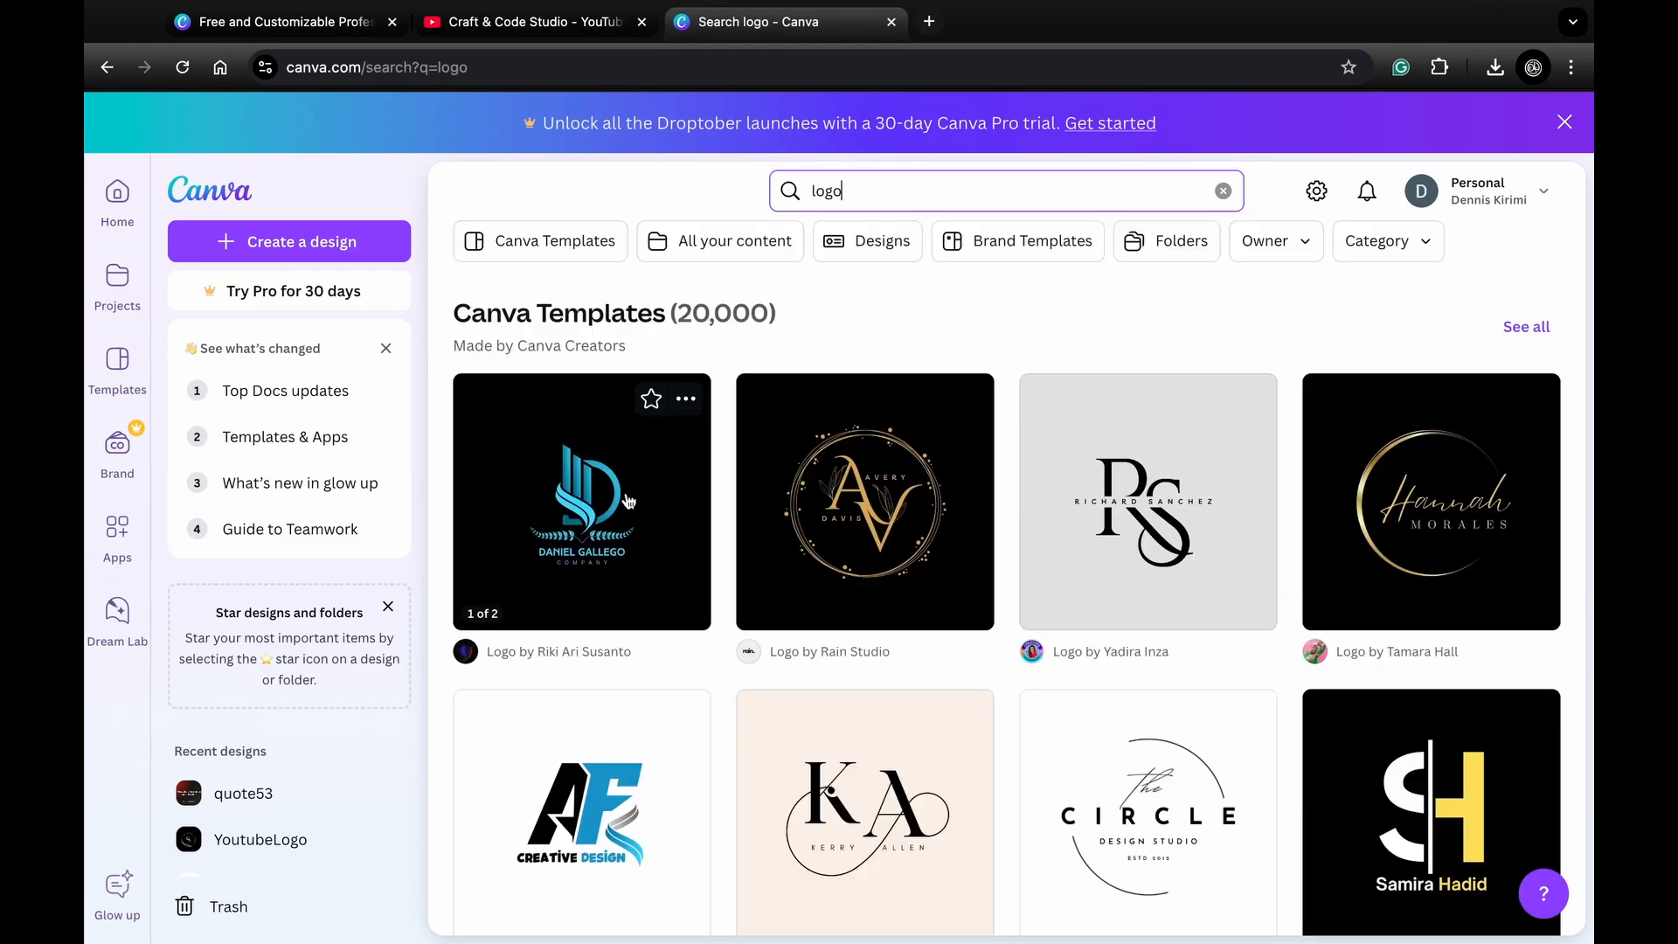
{"action": "scroll", "coordinate": [645, 558], "scroll_direction": "down", "scroll_amount": 3}
{"action": "scroll", "coordinate": [644, 558], "scroll_direction": "up", "scroll_amount": 3}
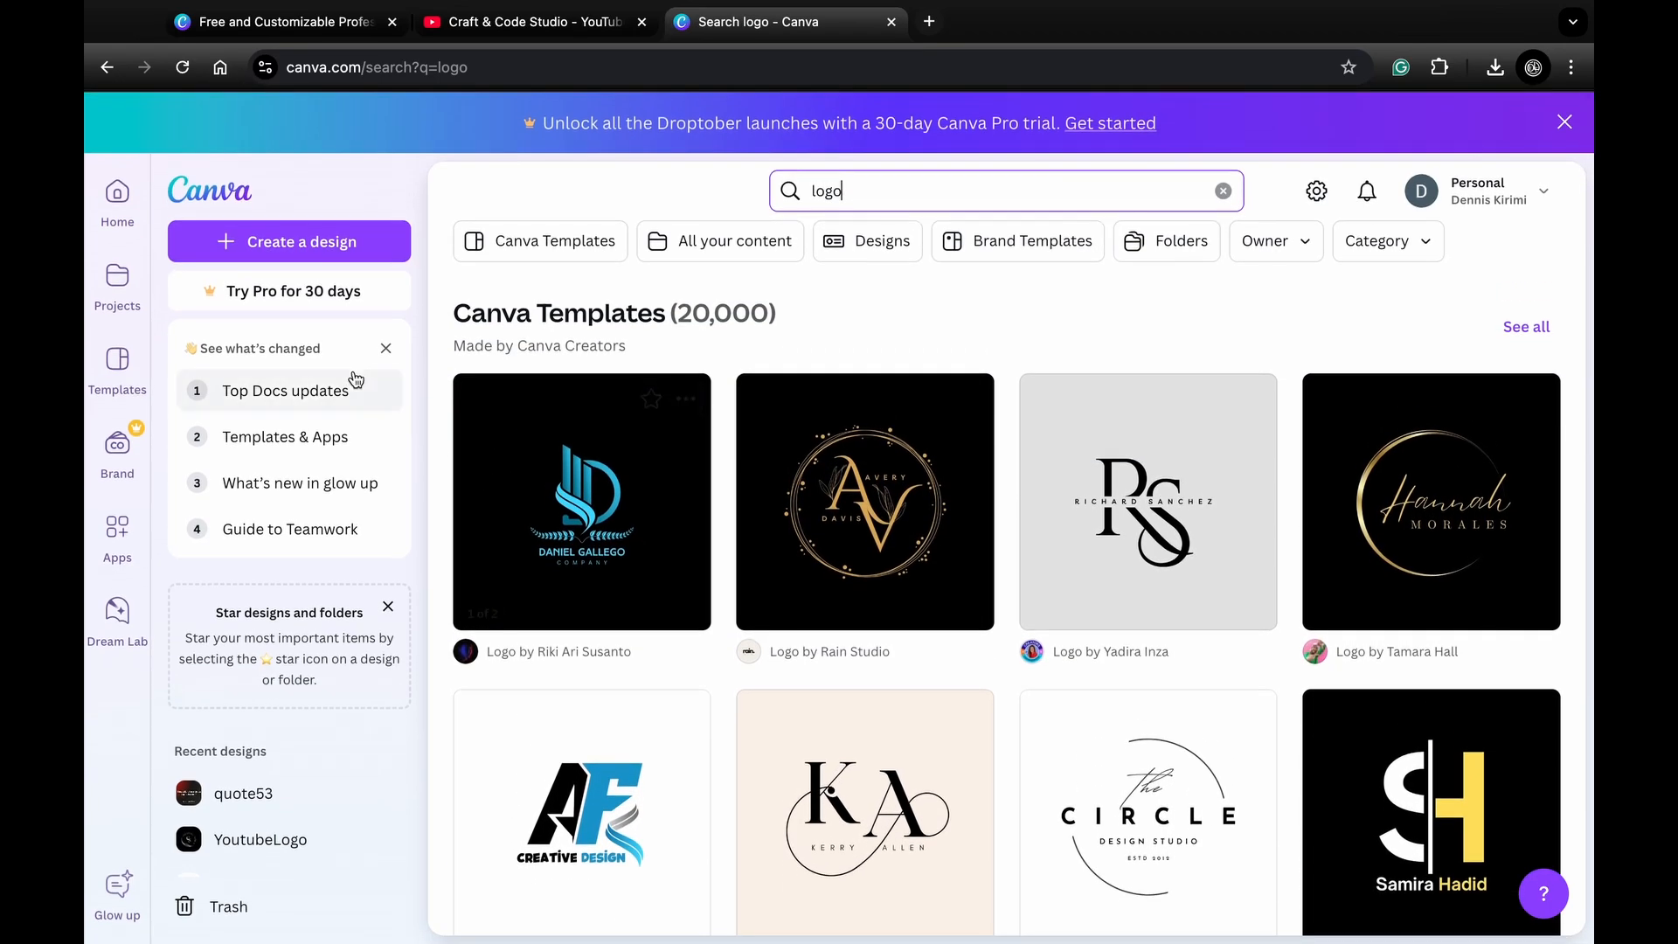
Create a new Logo design and apply the Gold Luxury Initial Circle Logo template to the page
{"action": "left_click", "coordinate": [260, 247]}
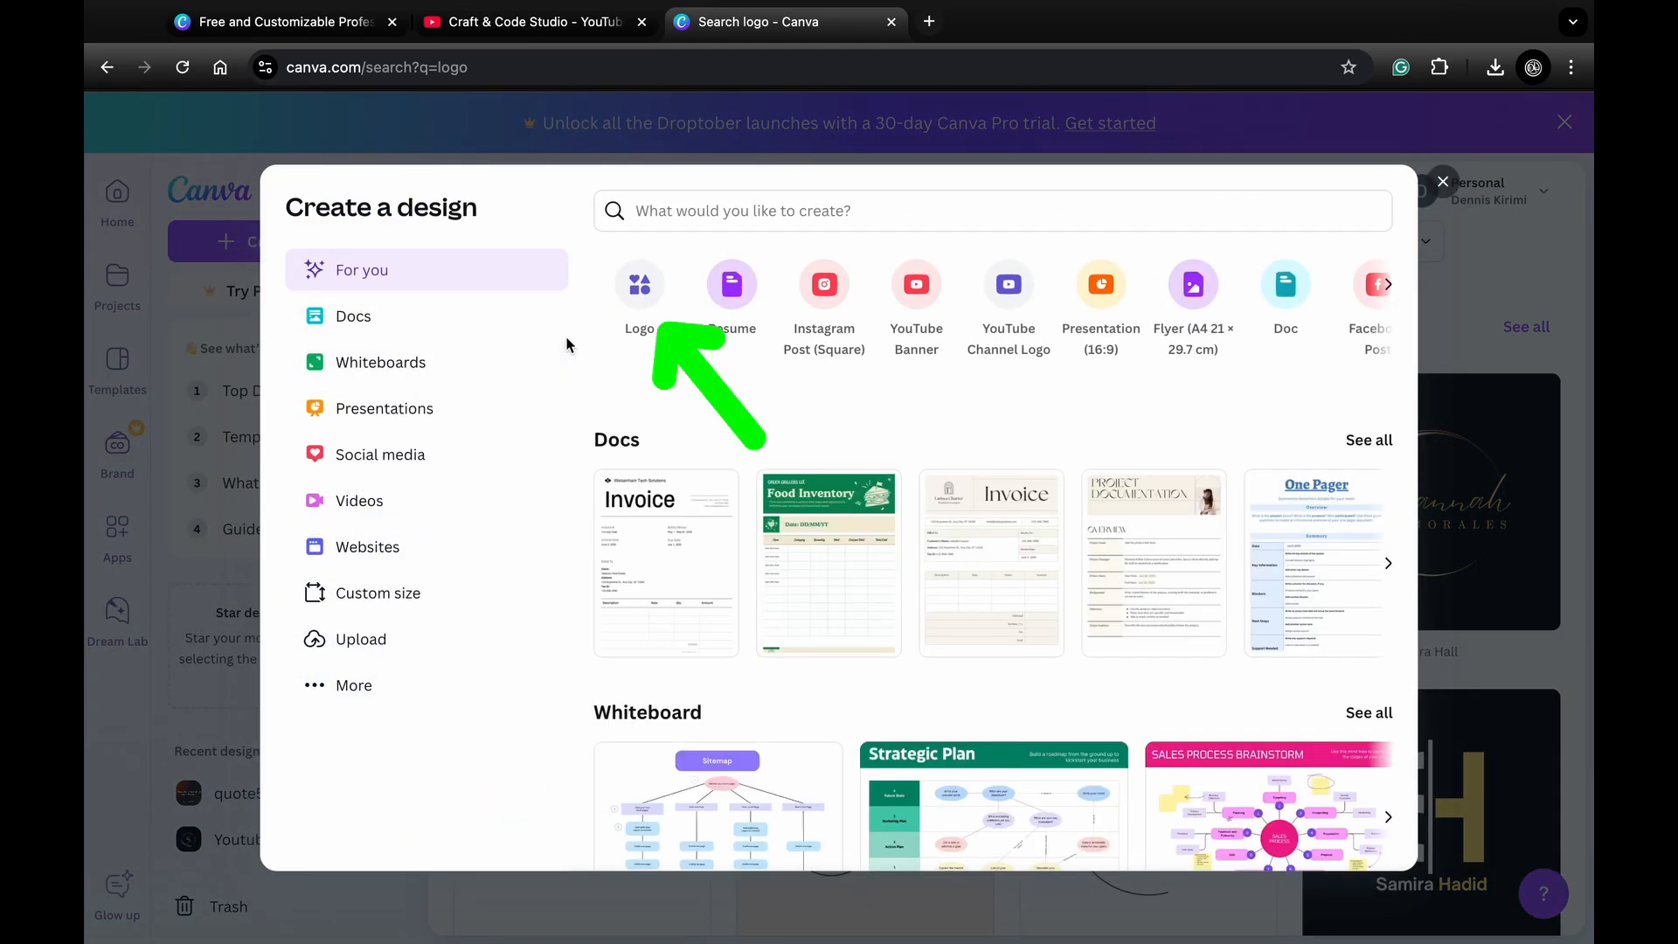
{"action": "left_click", "coordinate": [642, 288]}
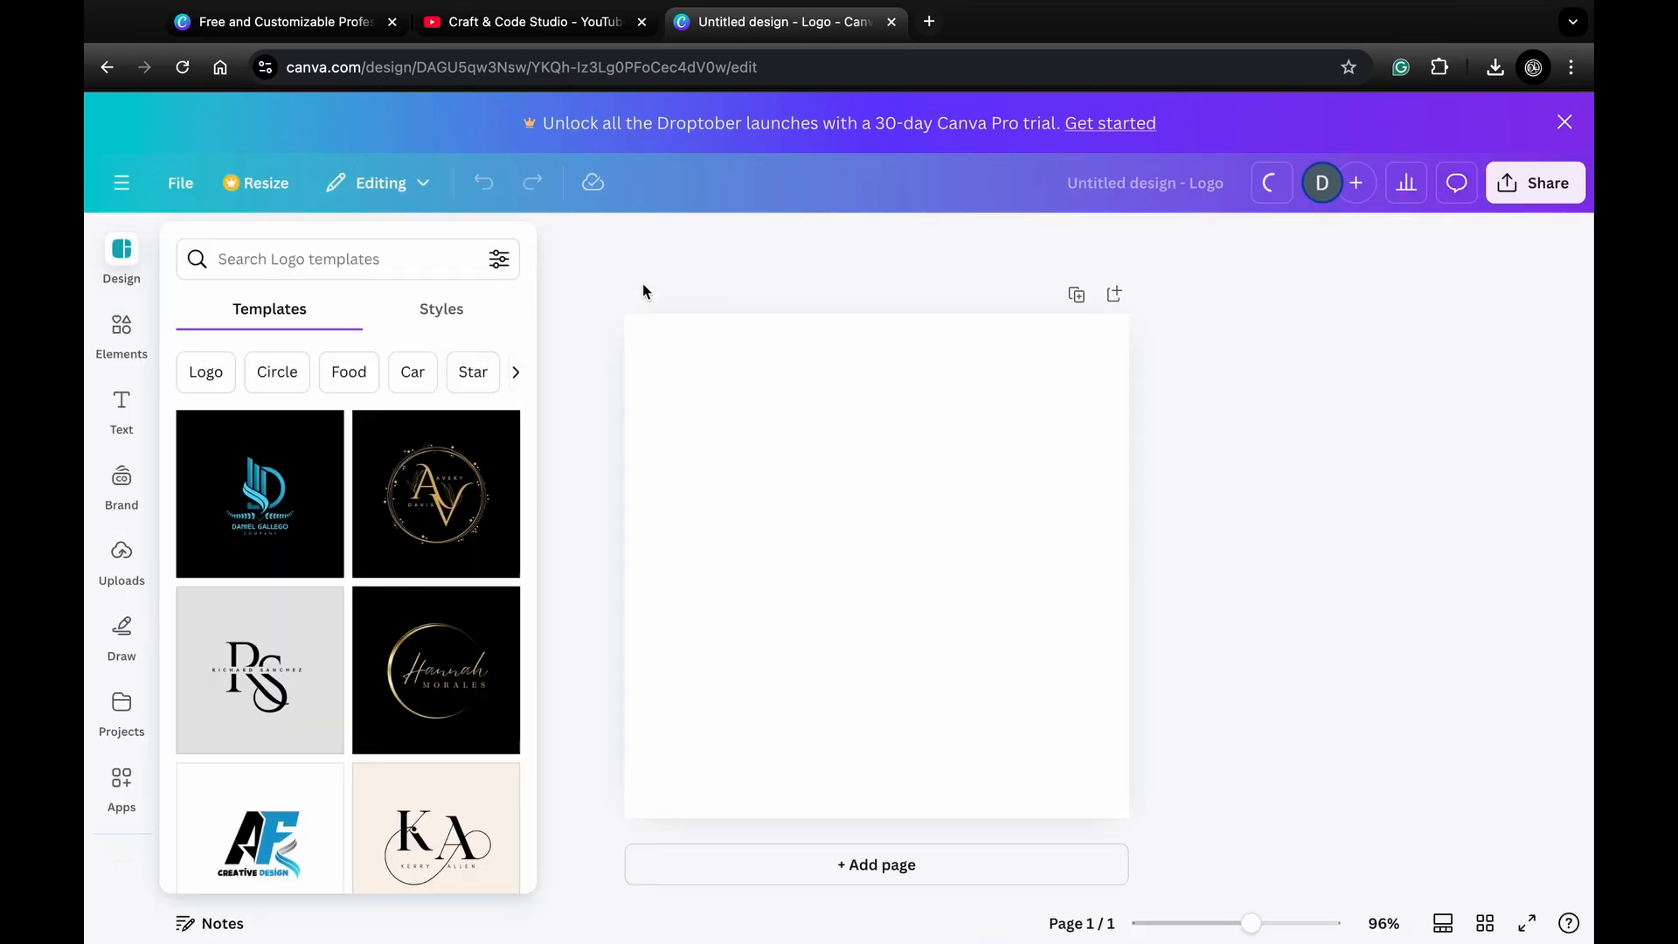
{"action": "left_click", "coordinate": [274, 530]}
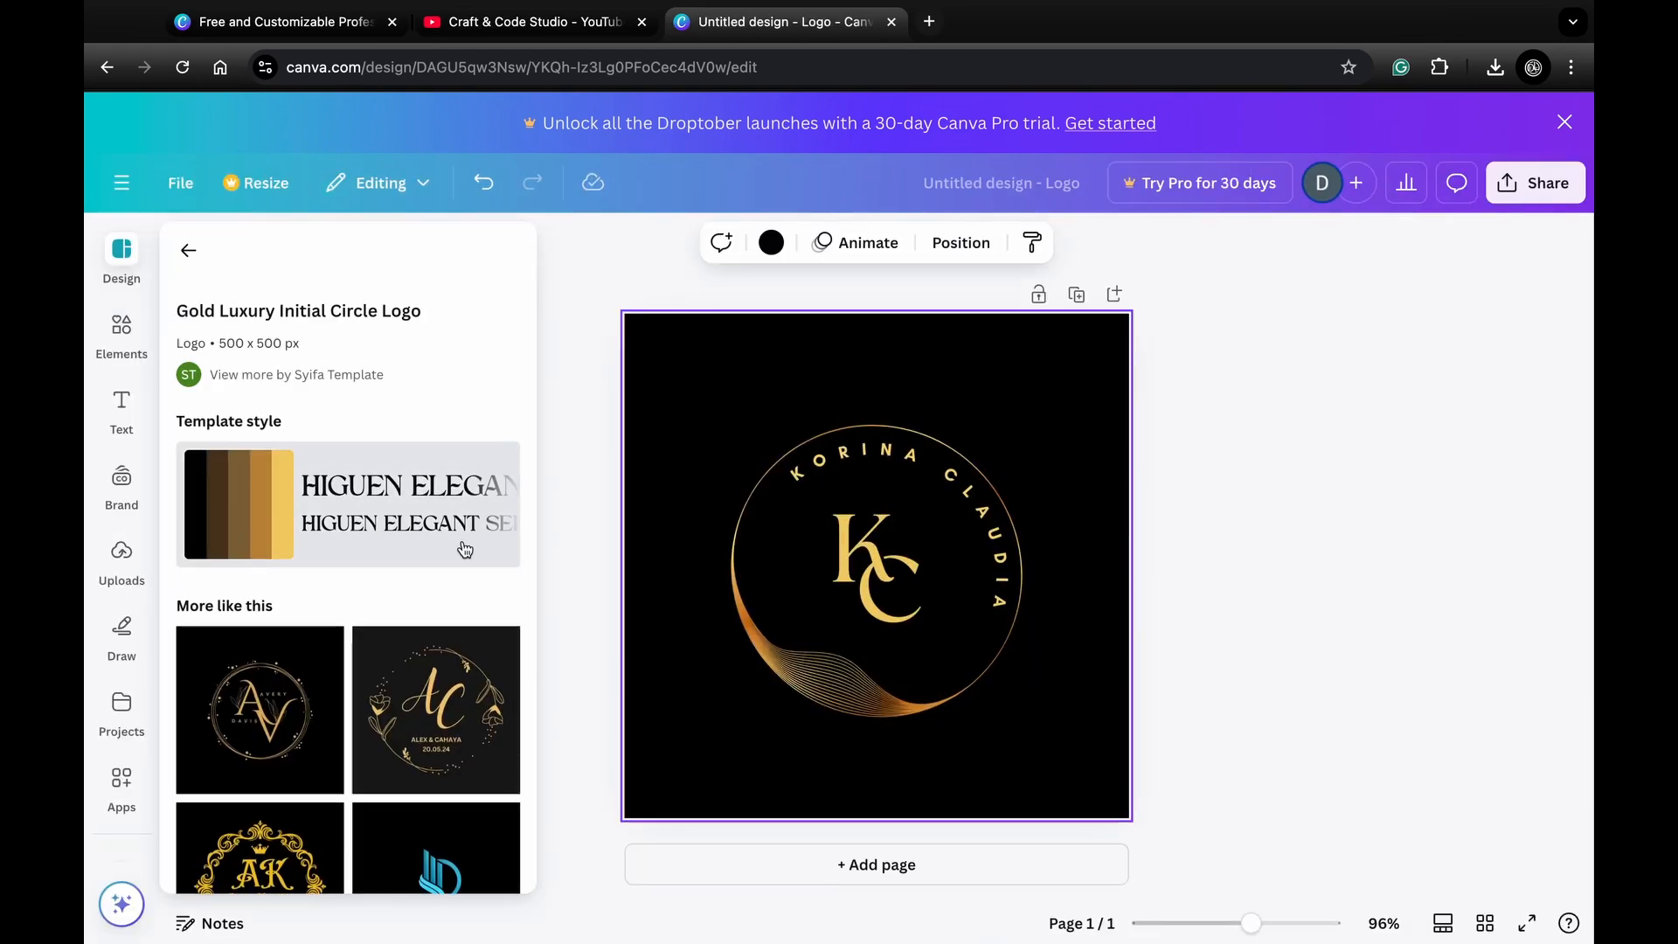
Replace the first line of the curved name text along the circle with "CRAFT$CODE"
{"action": "left_click", "coordinate": [889, 472]}
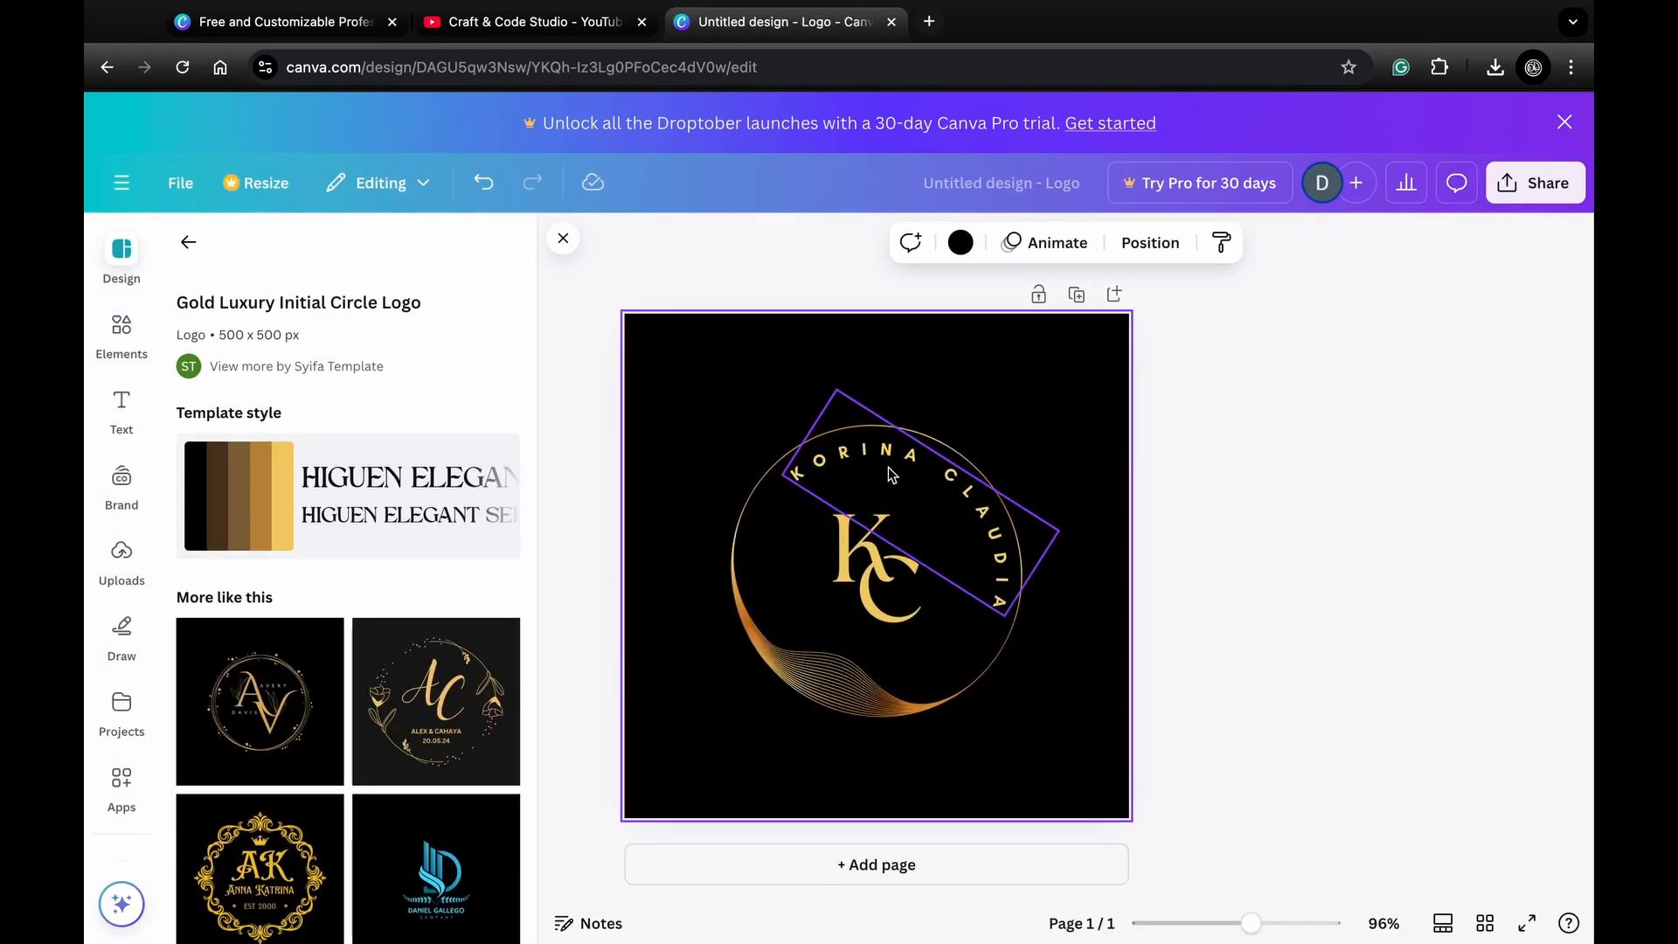
{"action": "double_click", "coordinate": [958, 522]}
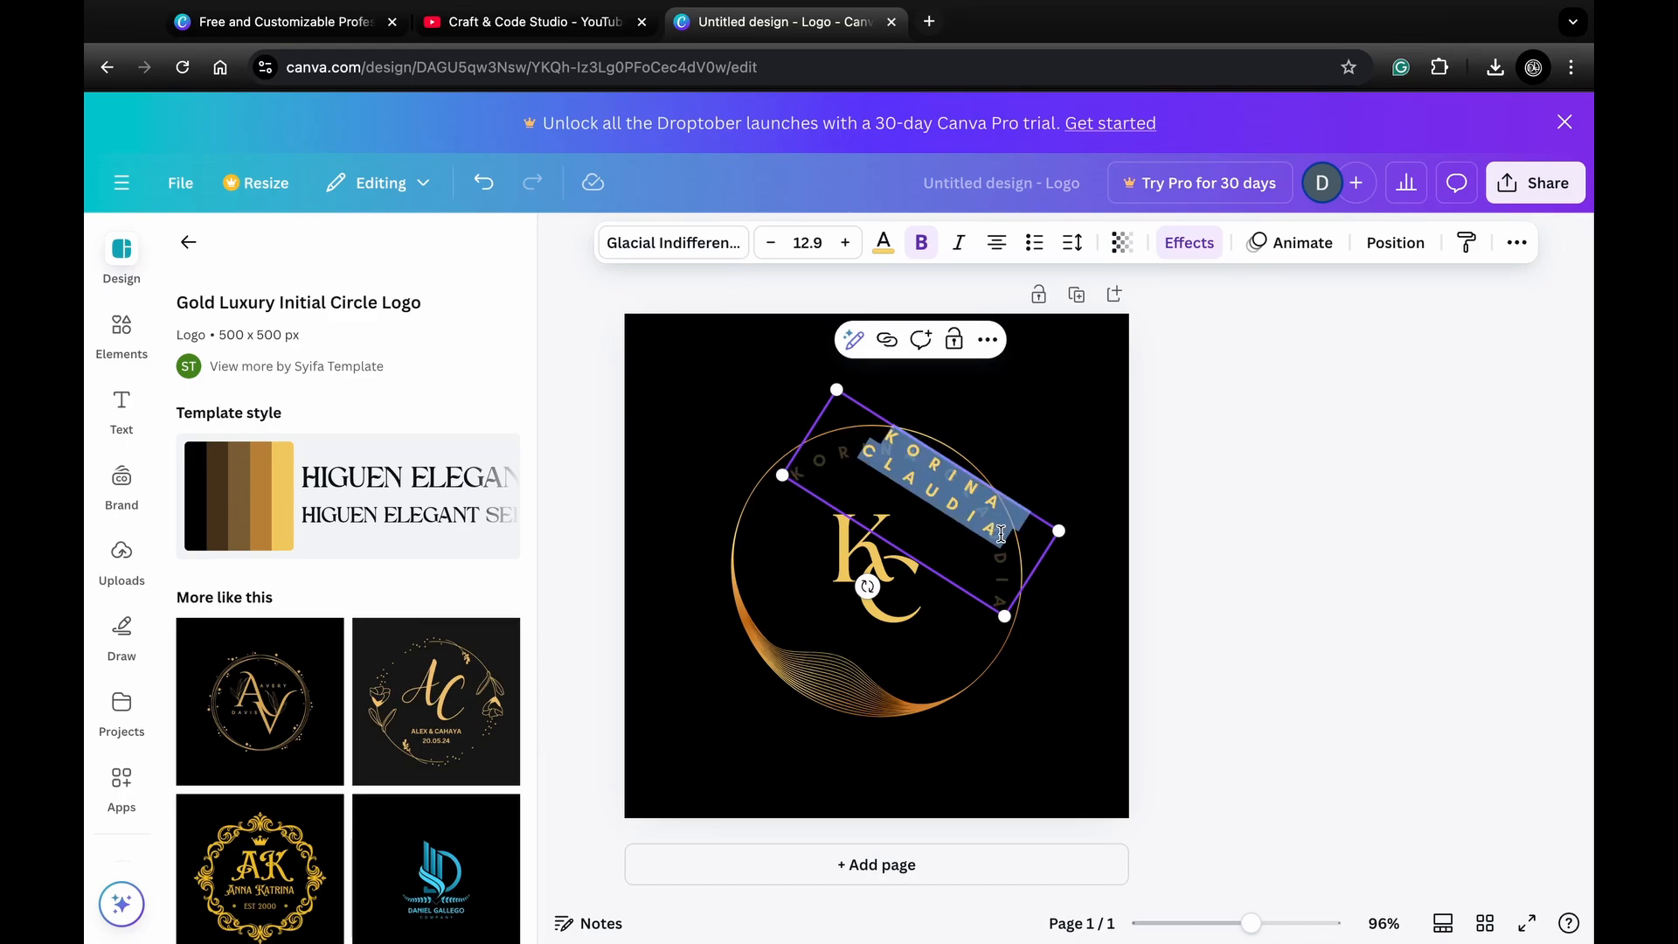
{"action": "left_click", "coordinate": [998, 537]}
{"action": "key", "text": "alt+BackSpace"}
{"action": "type", "text": "C"}
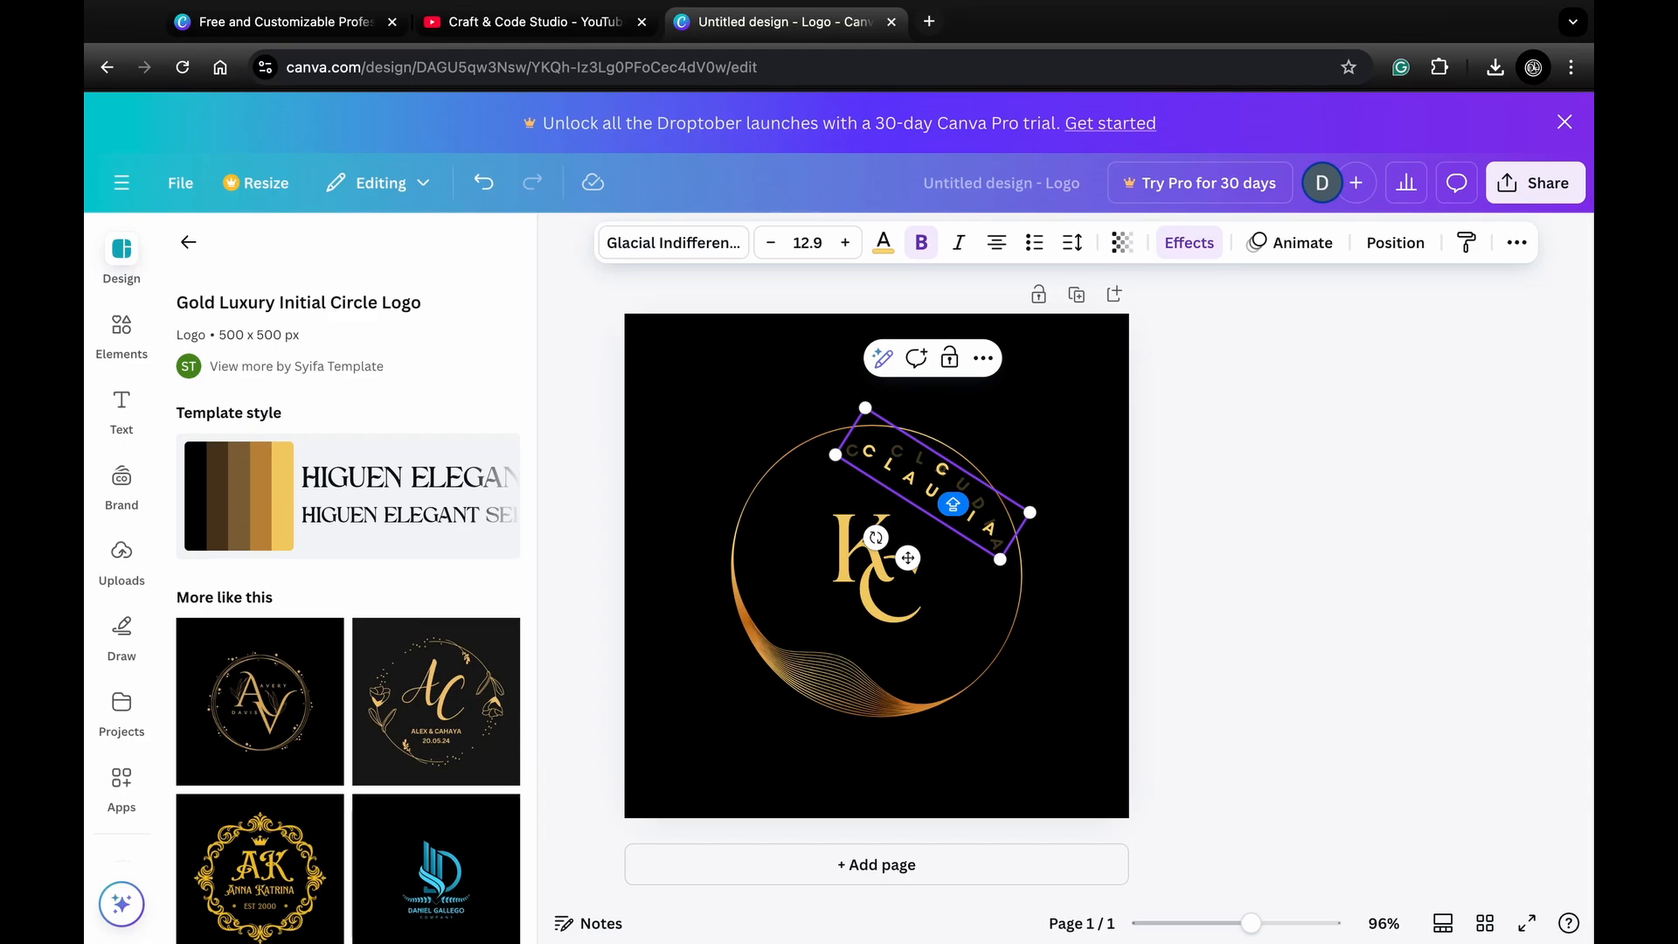
{"action": "type", "text": "RAFT"}
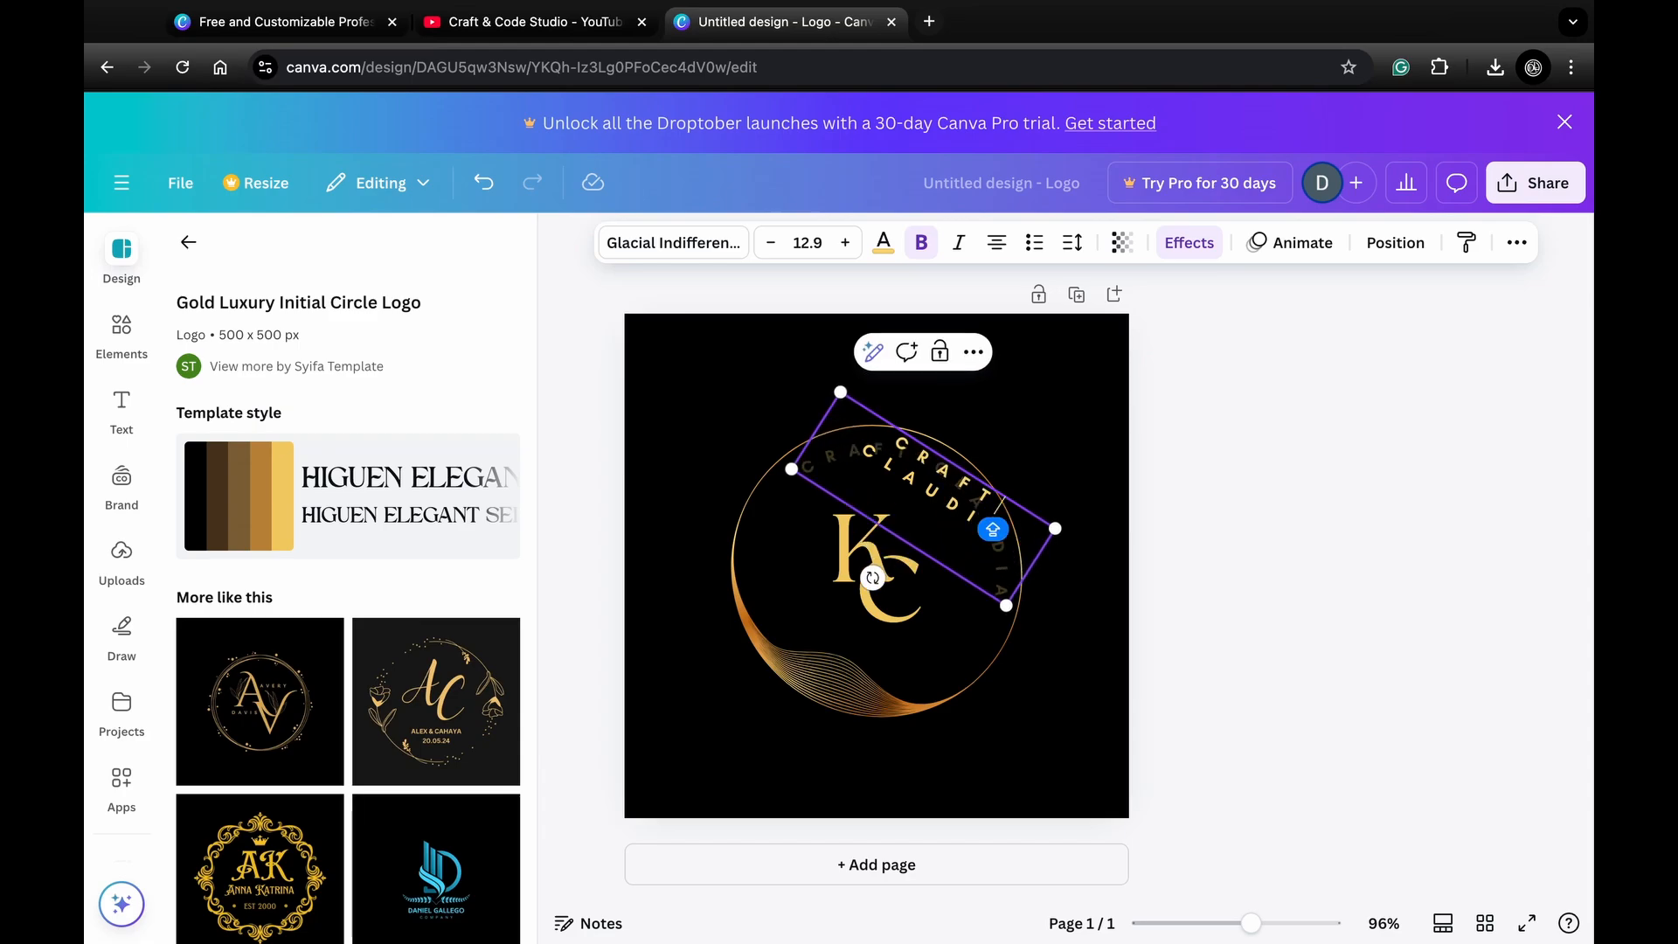
{"action": "type", "text": "$C"}
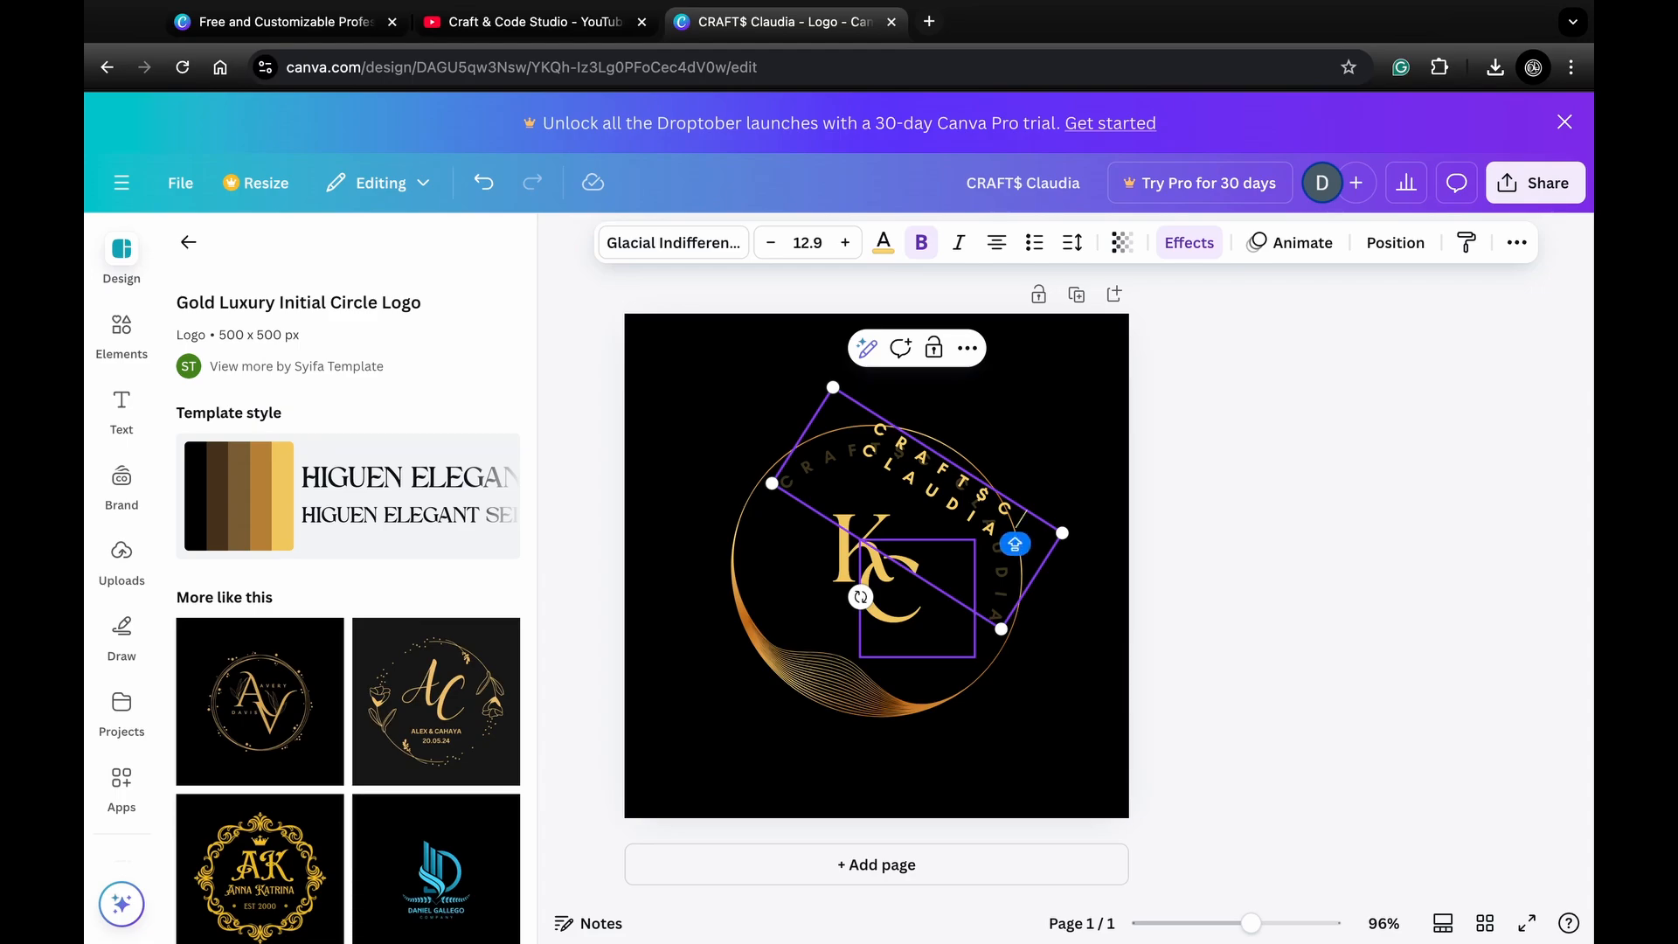
{"action": "type", "text": "ODE"}
Replace the second line of the curved text with "STUDIO"
{"action": "key", "text": "Delete"}
{"action": "key", "text": "Delete"}
{"action": "key", "text": "Delete"}
{"action": "key", "text": "Delete"}
{"action": "key", "text": "Delete"}
{"action": "key", "text": "Delete"}
{"action": "key", "text": "Delete"}
{"action": "key", "text": "Delete"}
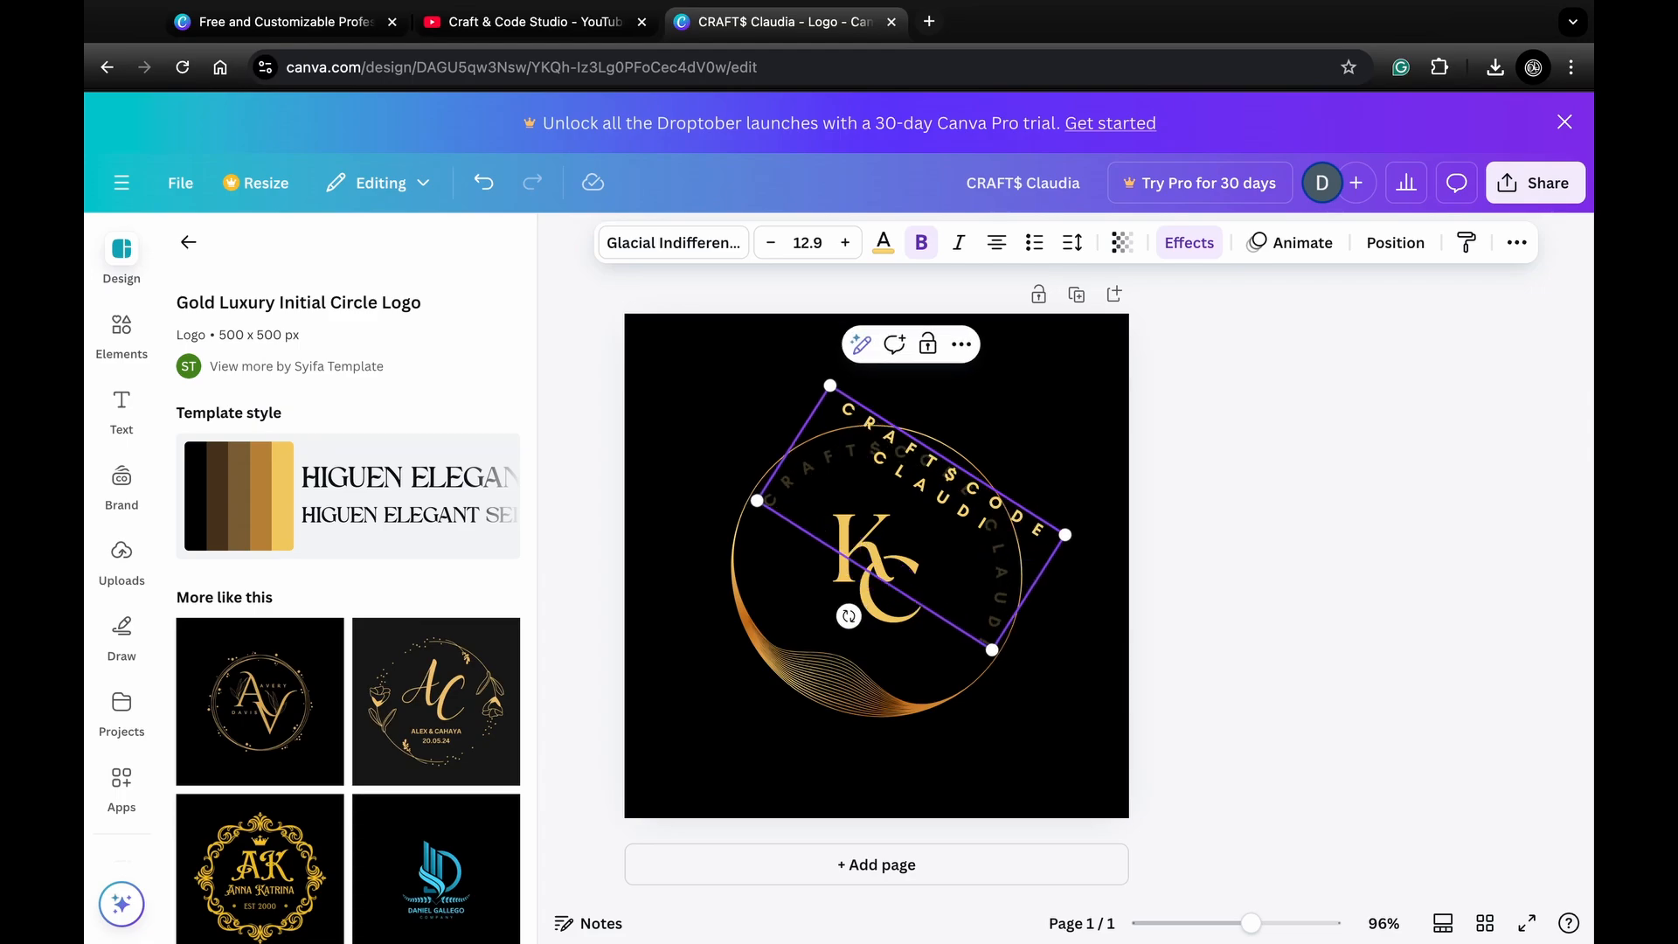
{"action": "key", "text": "Return"}
{"action": "type", "text": "STUDIO"}
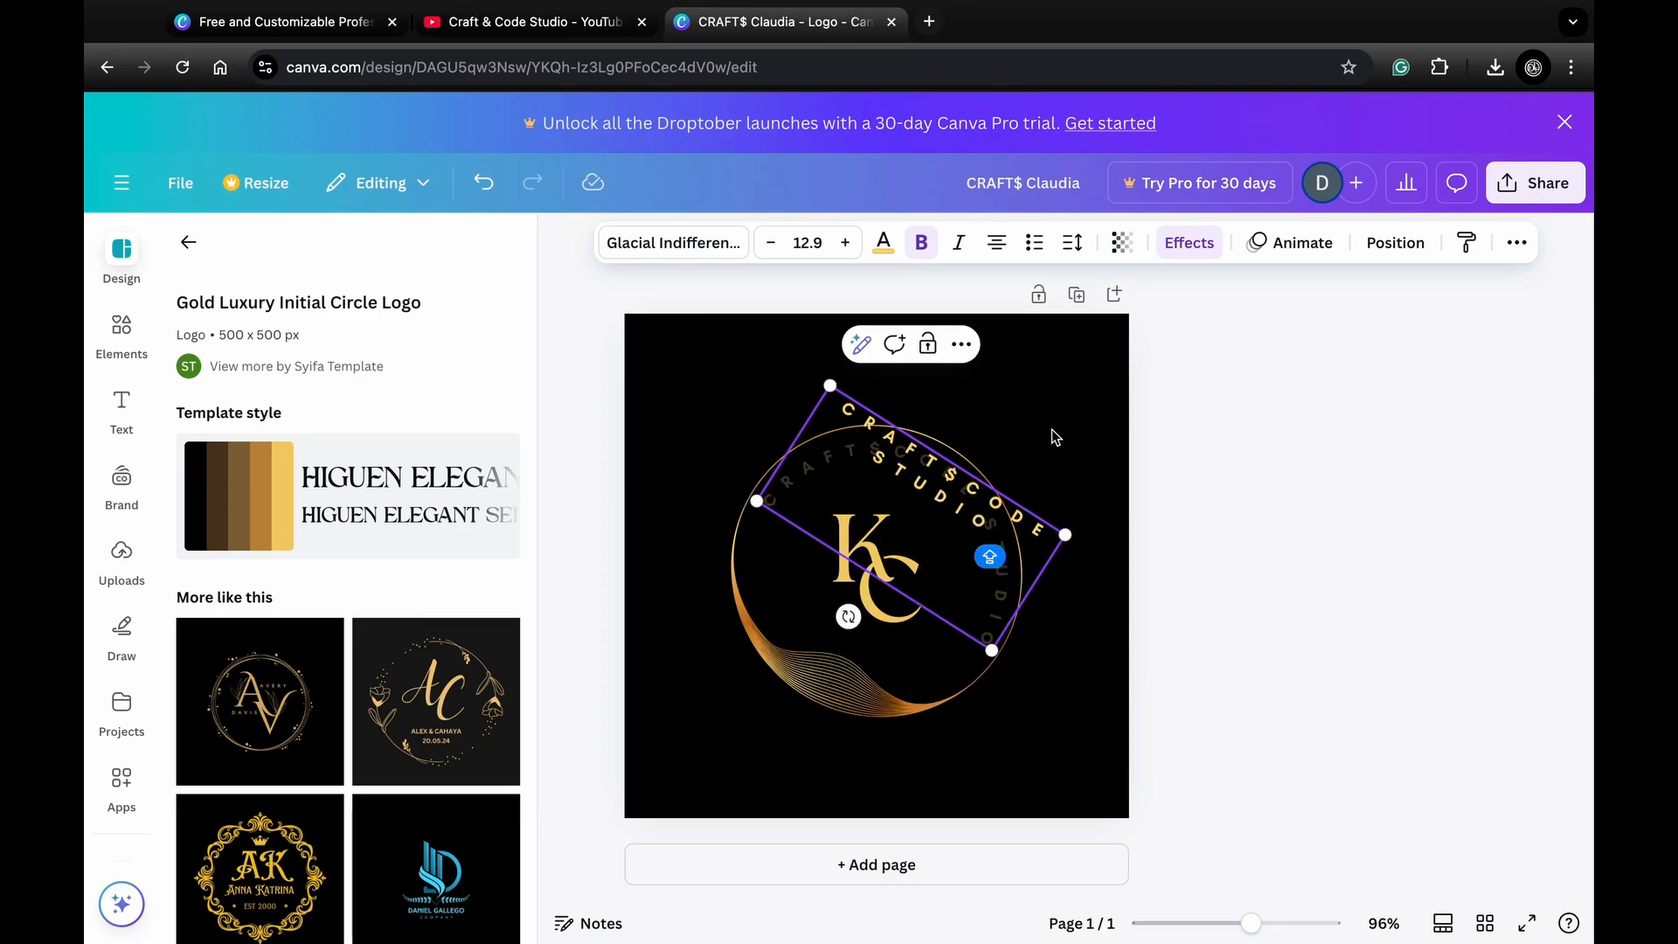
{"action": "left_click", "coordinate": [1053, 435]}
Replace the letter K in the central monogram with "C"
{"action": "left_click", "coordinate": [865, 551]}
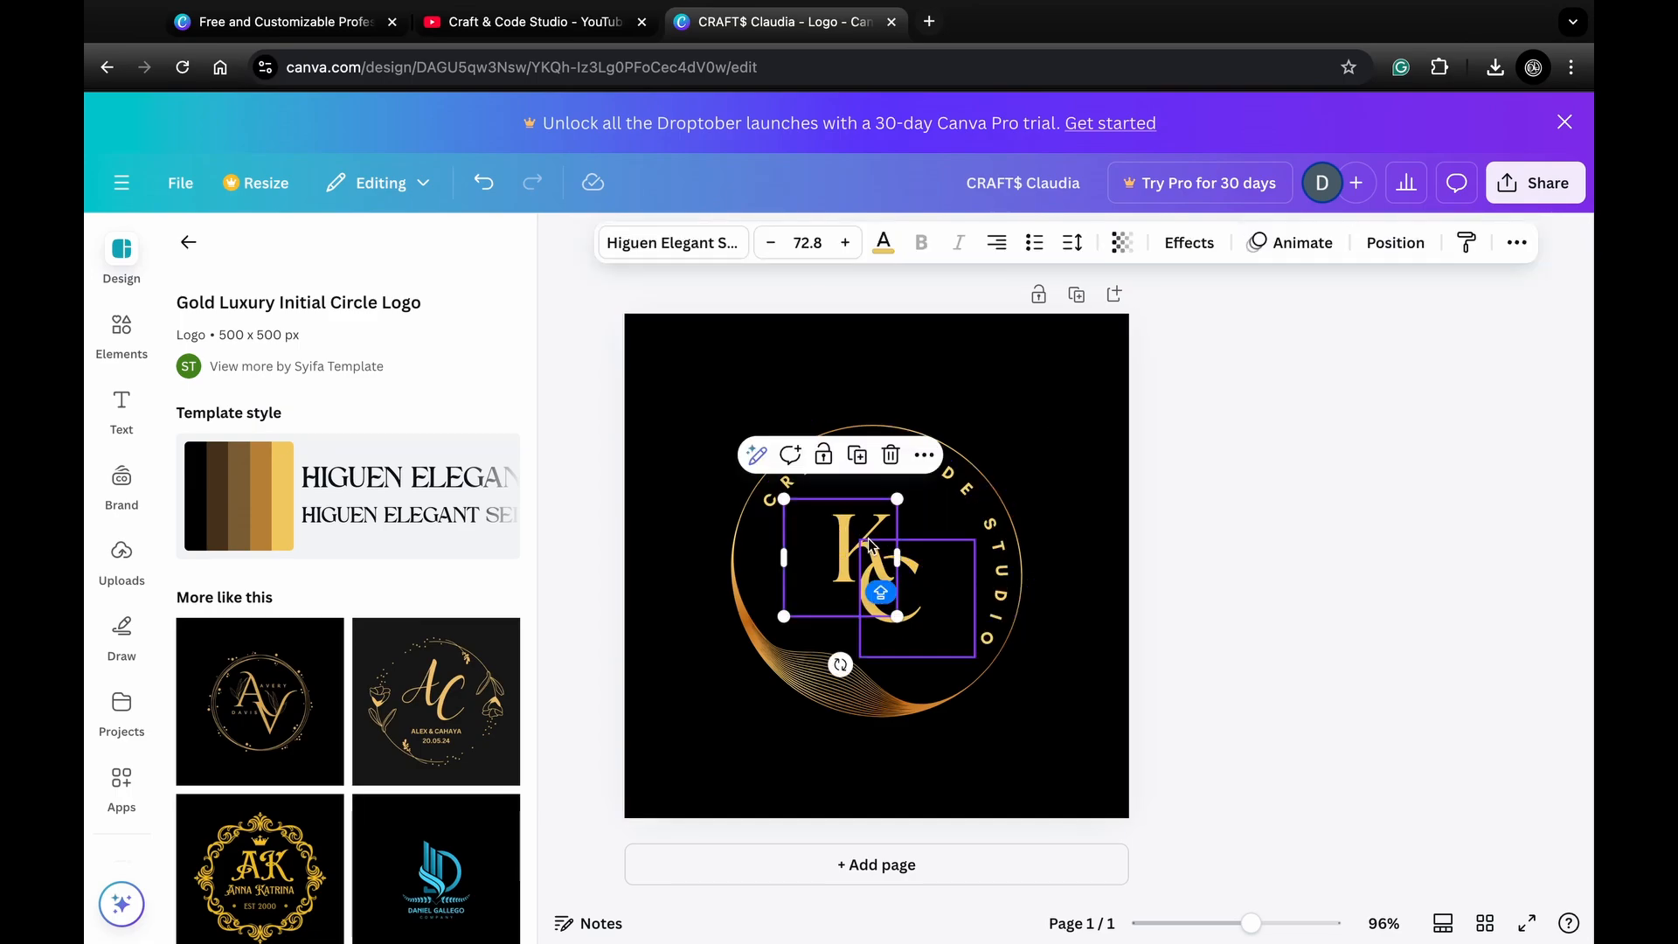
{"action": "double_click", "coordinate": [850, 526]}
{"action": "left_click", "coordinate": [851, 526]}
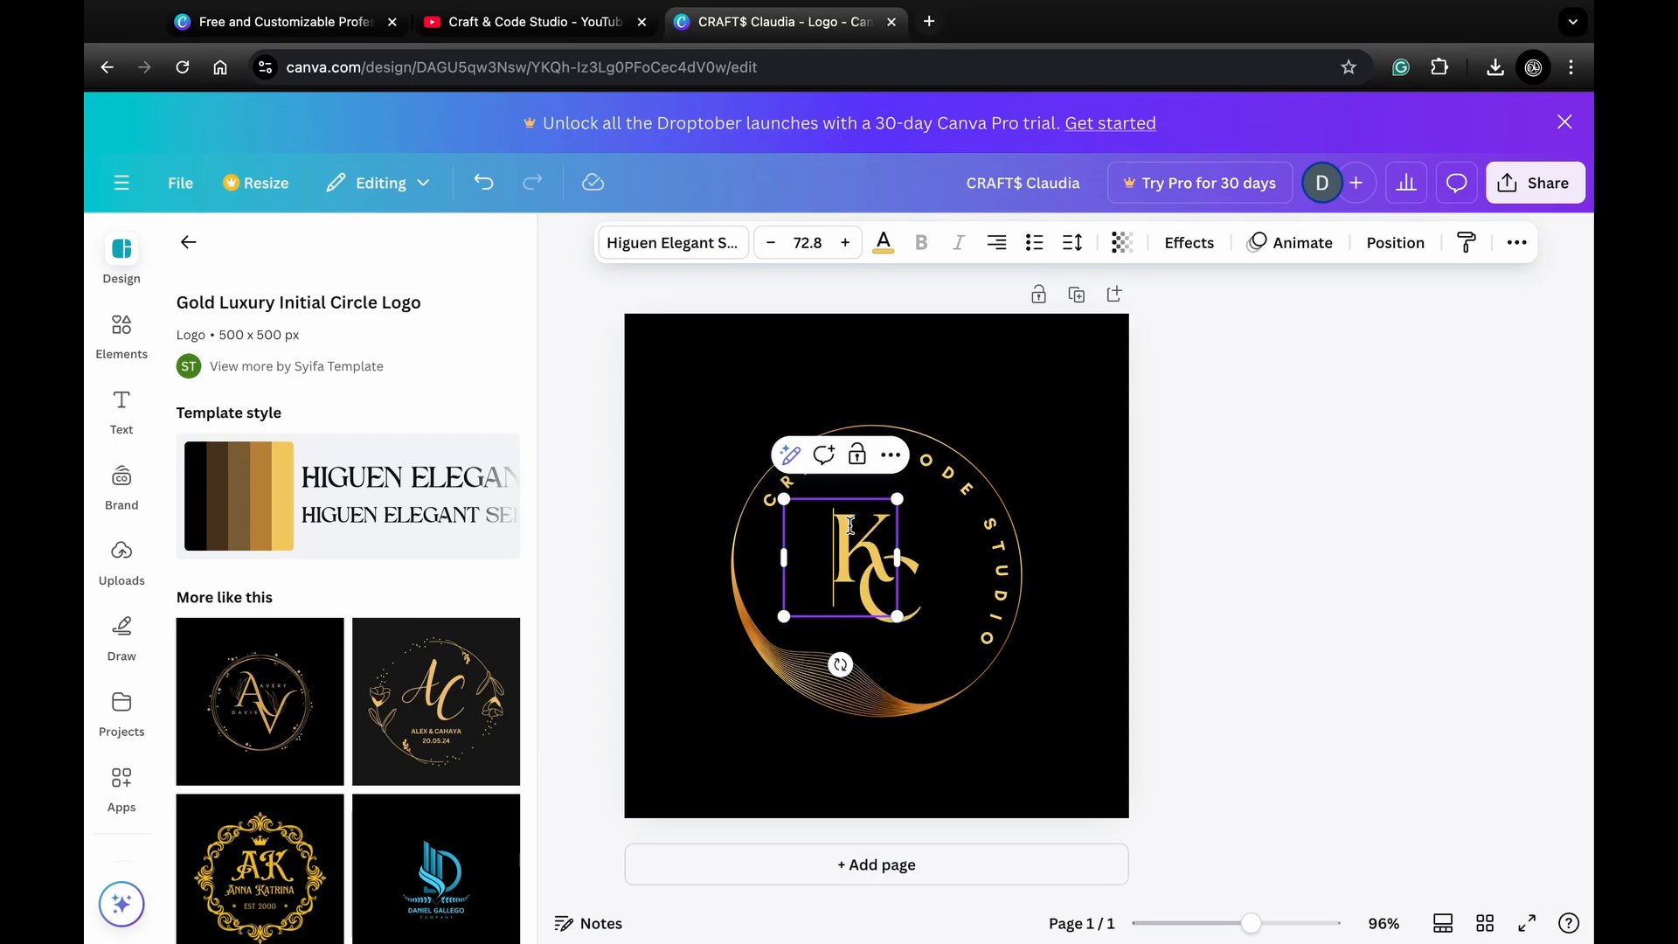
{"action": "key", "text": "Delete"}
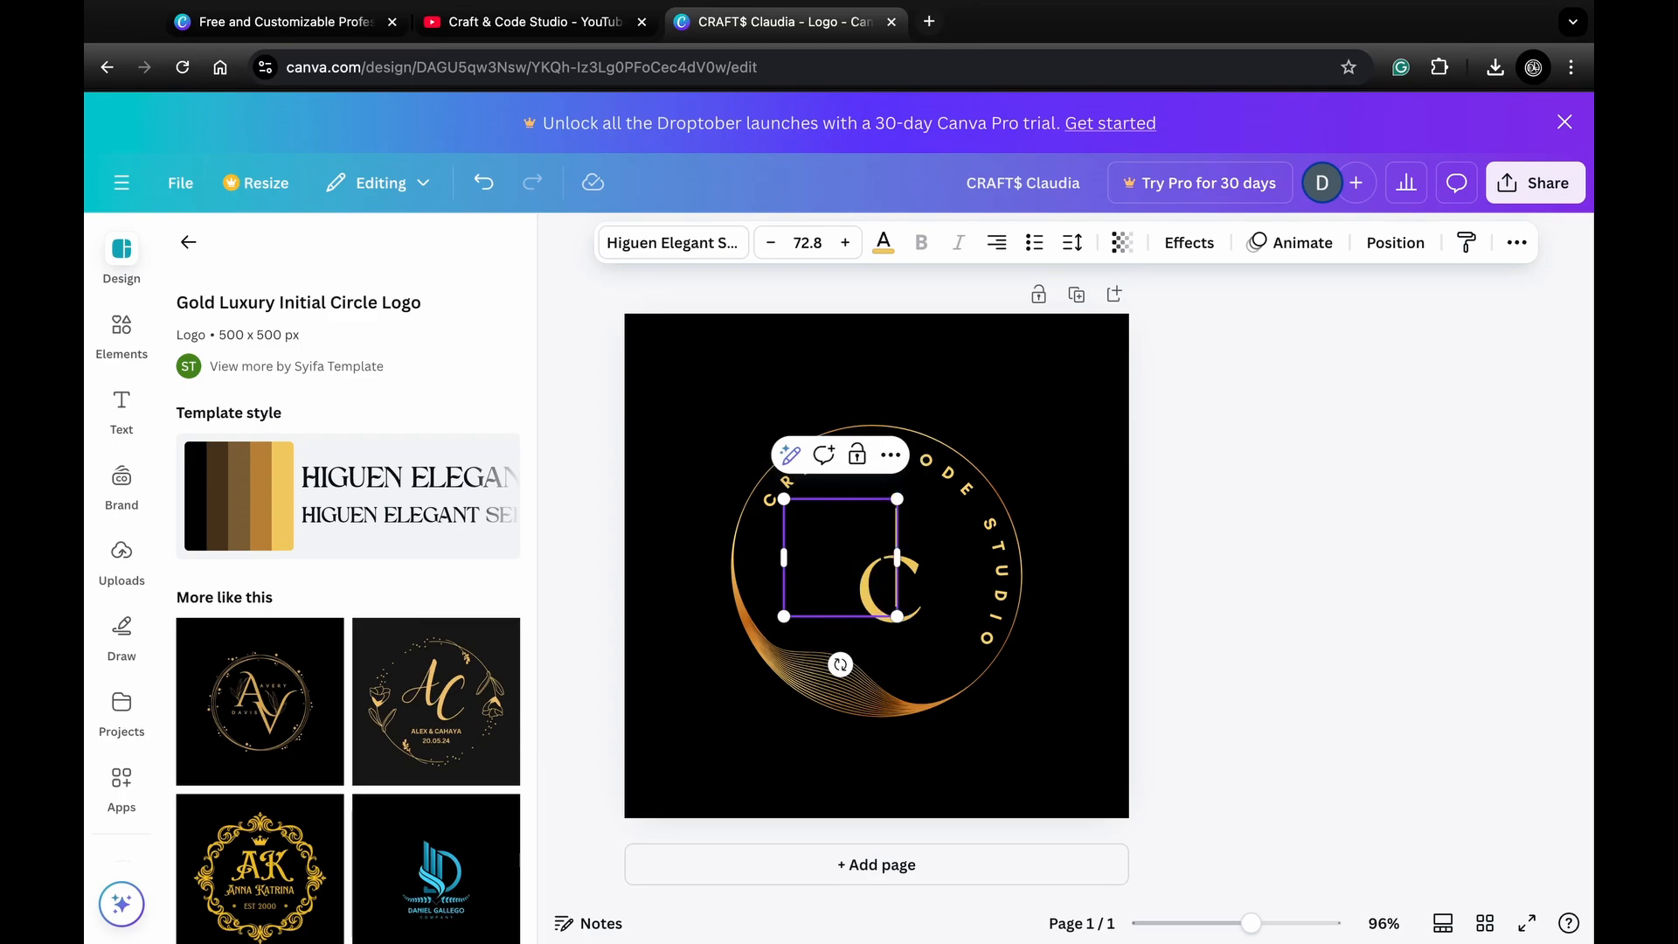
{"action": "type", "text": "C"}
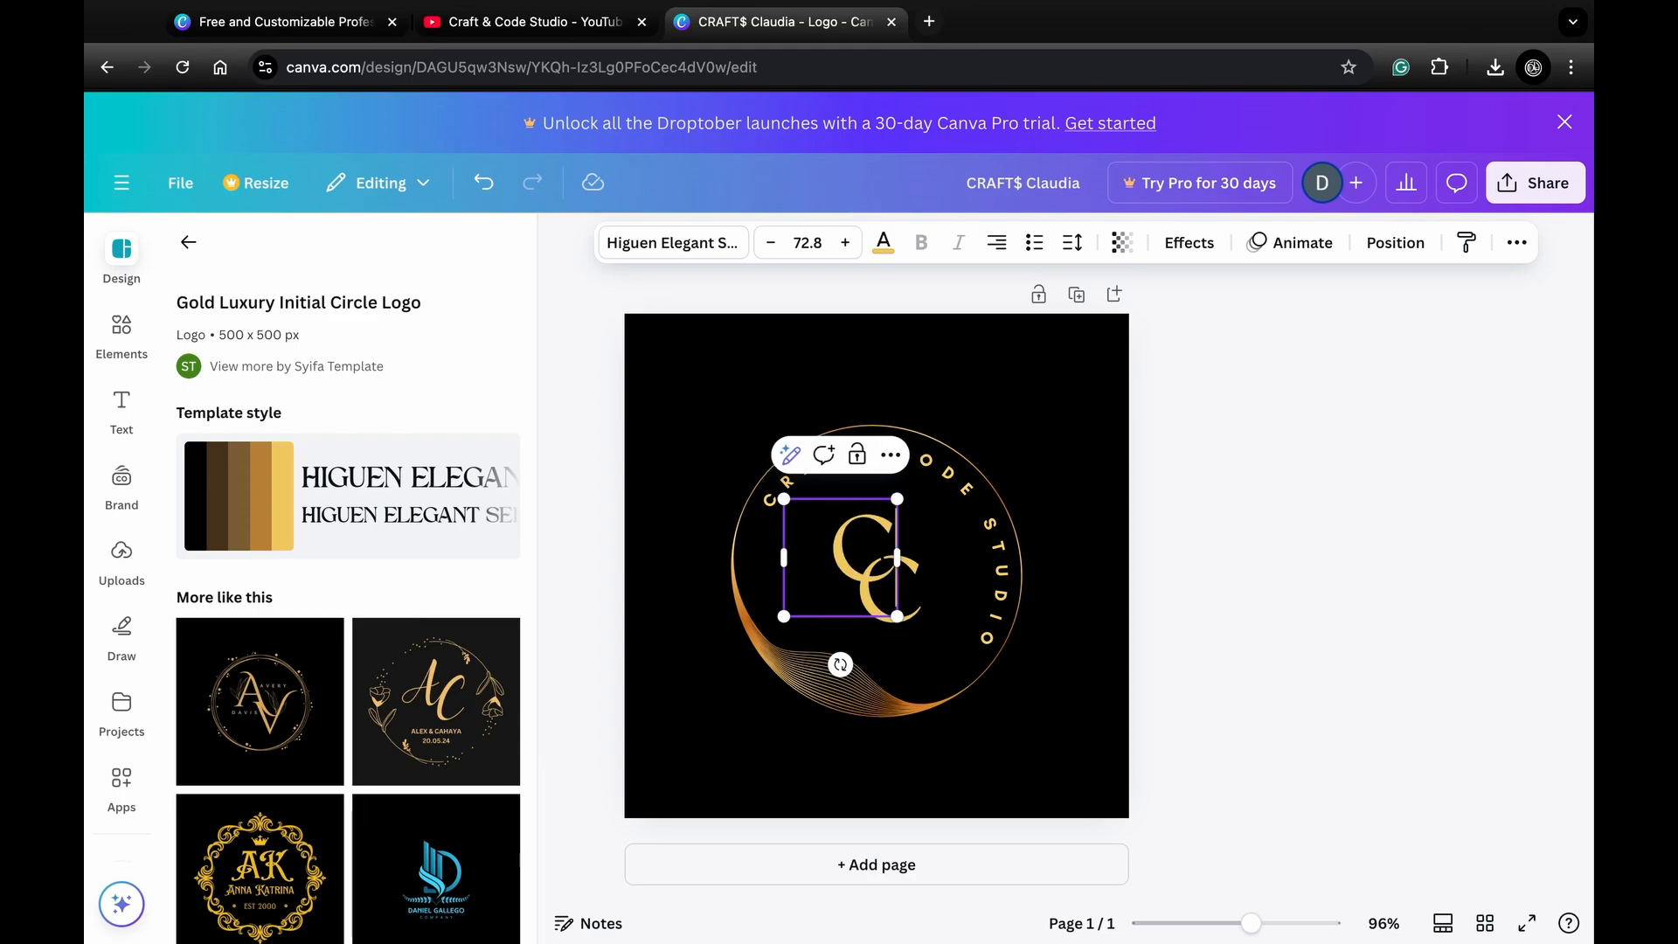
Replace the lower letter of the central monogram with "S"
{"action": "left_click", "coordinate": [944, 597]}
{"action": "double_click", "coordinate": [928, 592]}
{"action": "left_click", "coordinate": [928, 593]}
{"action": "key", "text": "BackSpace"}
{"action": "type", "text": "S"}
{"action": "left_click", "coordinate": [1044, 461]}
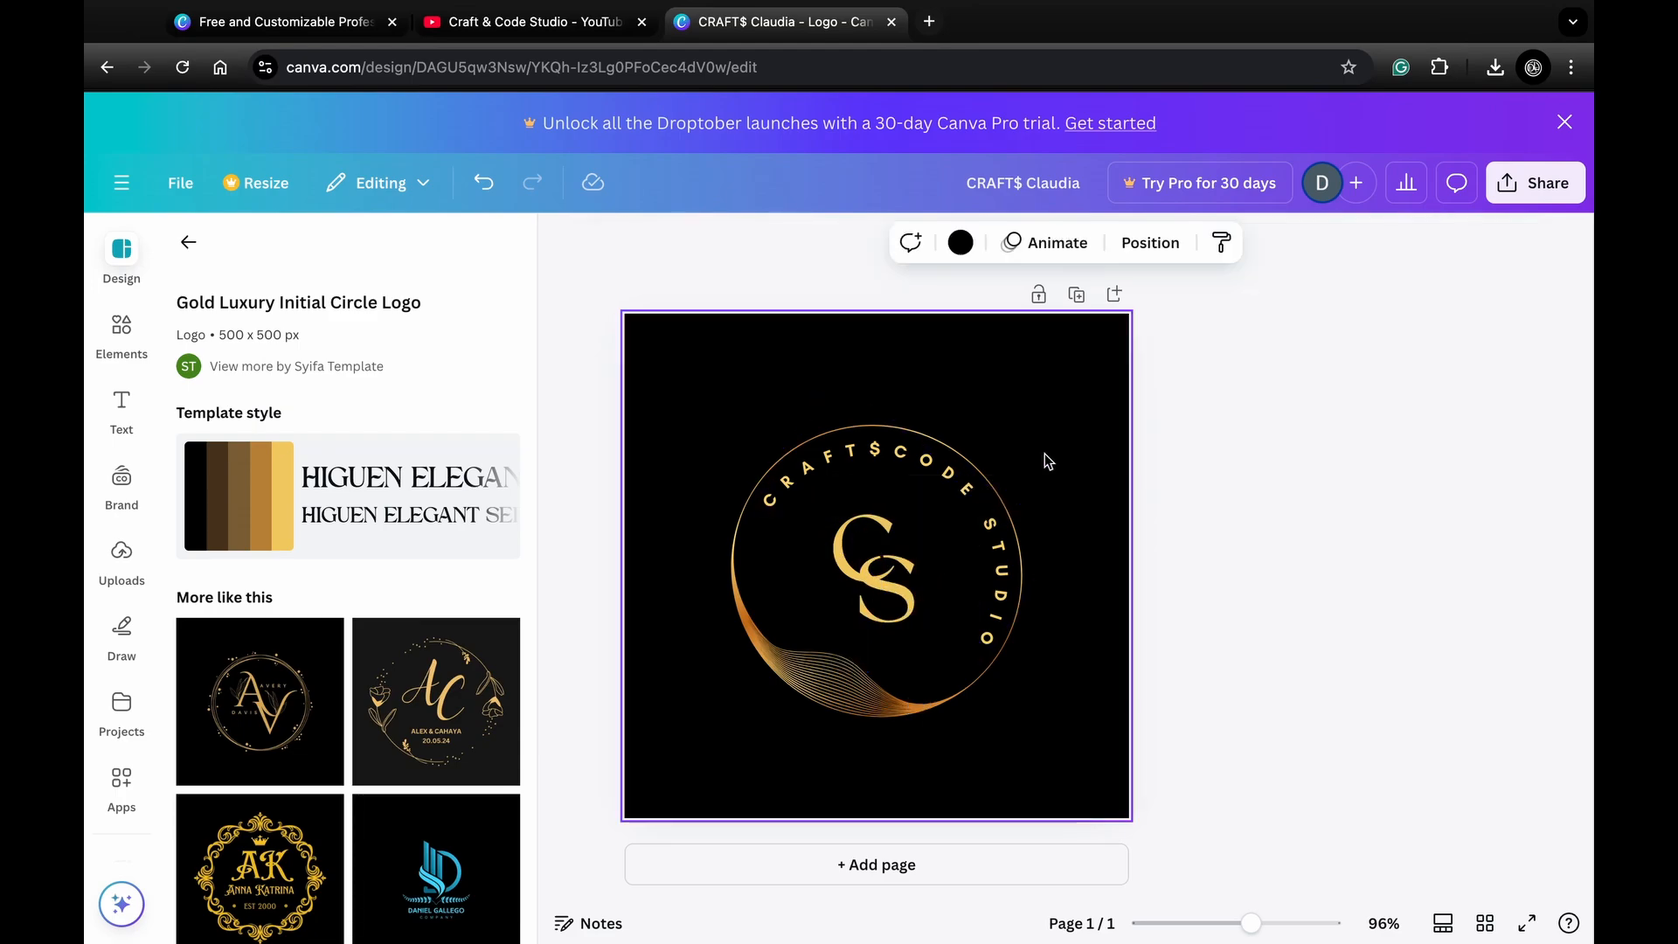
Change the text color of the curved "CRAFT$CODE STUDIO" text to white
{"action": "left_click", "coordinate": [924, 471]}
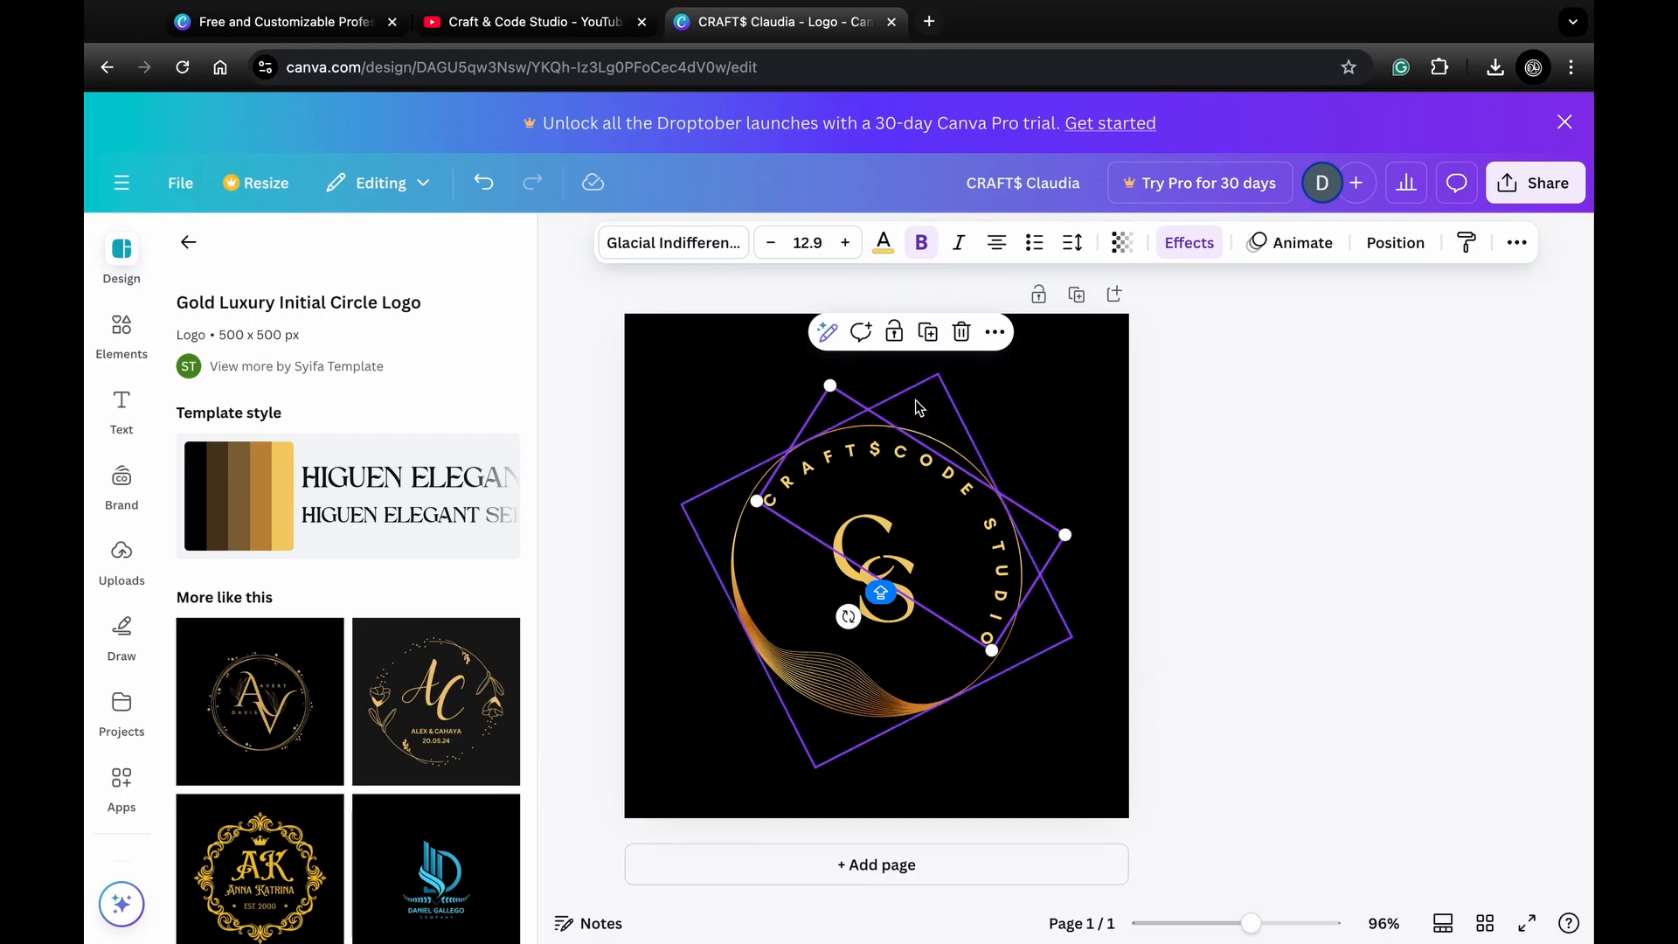
{"action": "left_click", "coordinate": [884, 253]}
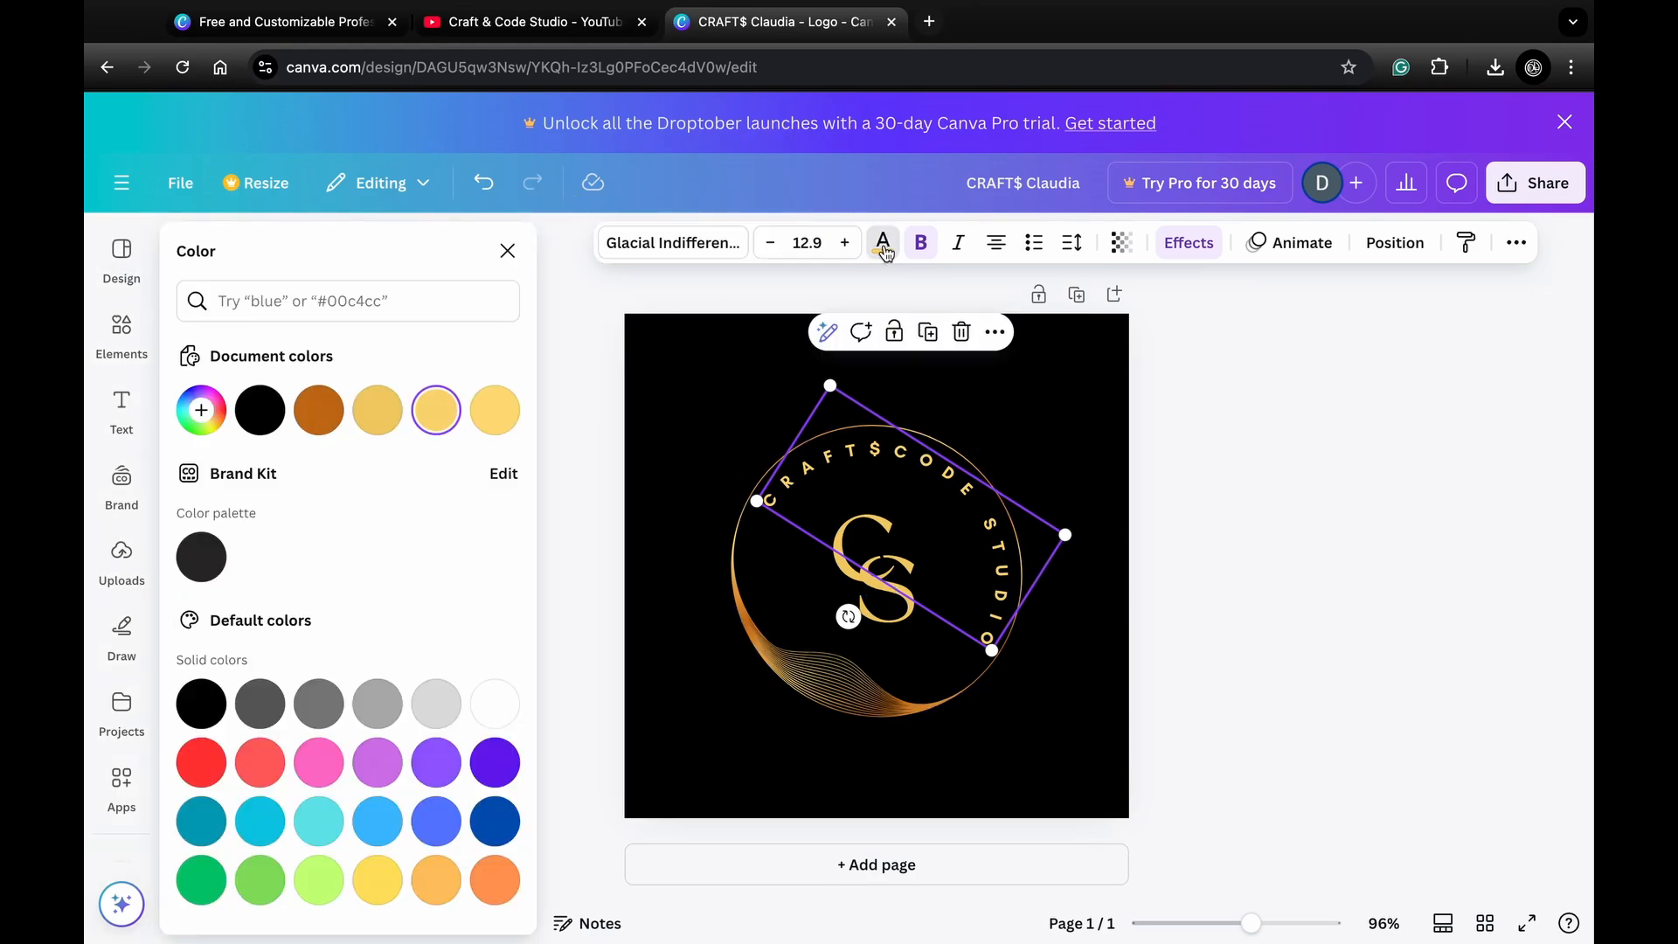
{"action": "left_click", "coordinate": [496, 702]}
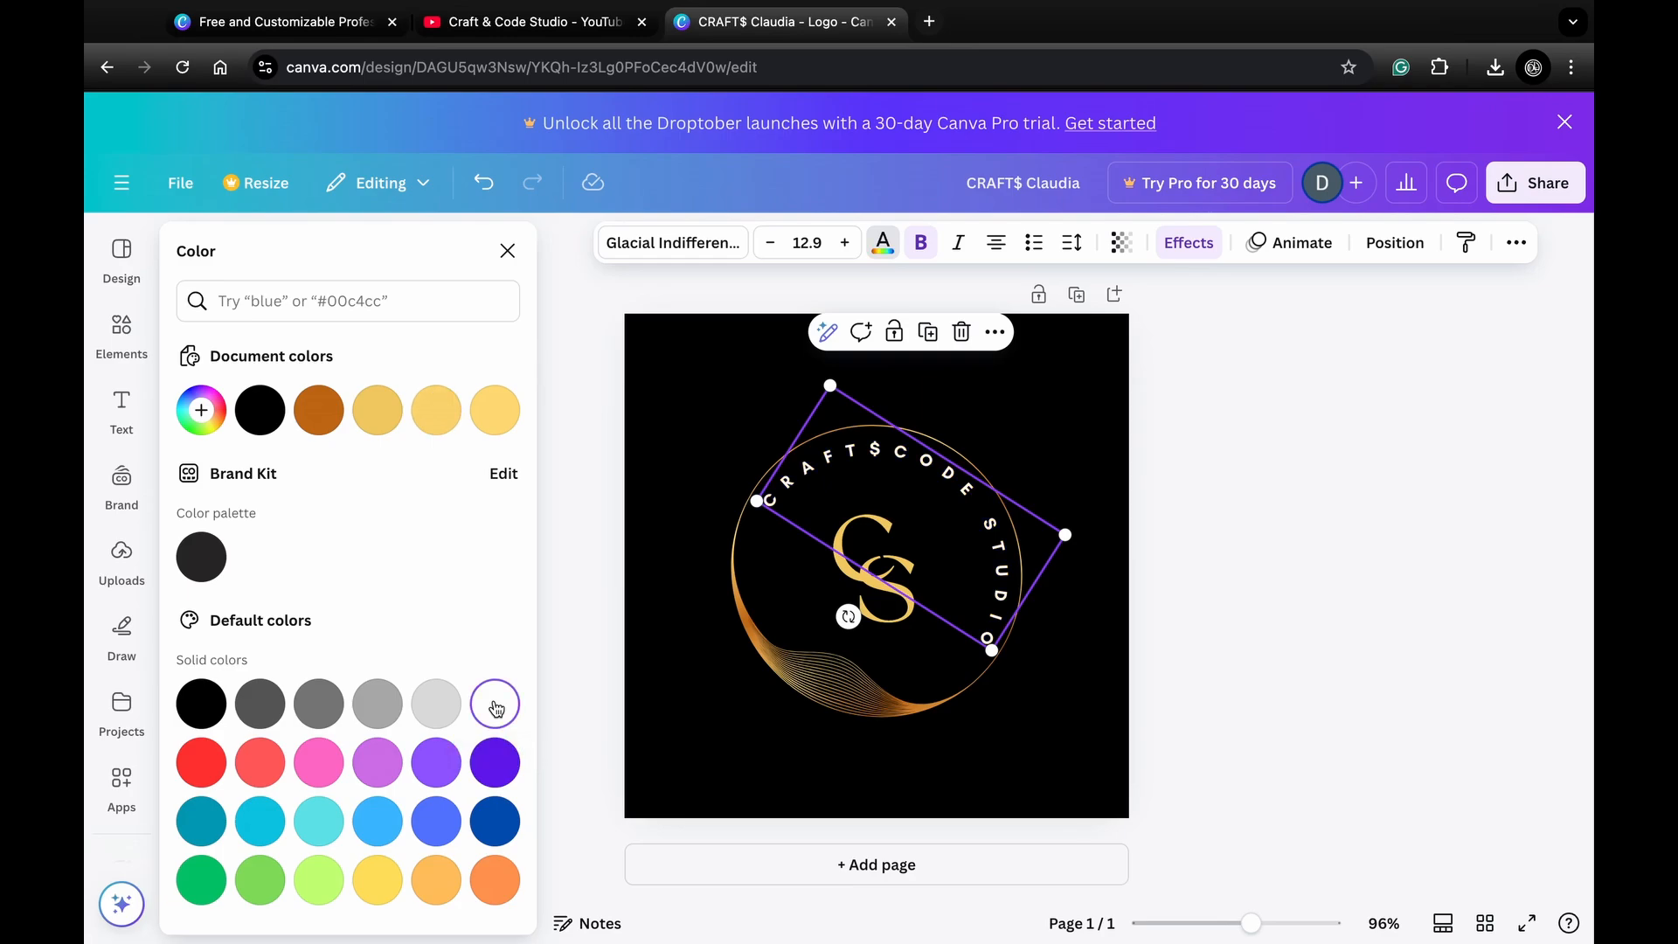
{"action": "left_click", "coordinate": [1085, 660]}
Recolor both monogram letters, S and C, to white (#ffffff)
{"action": "left_click", "coordinate": [866, 561]}
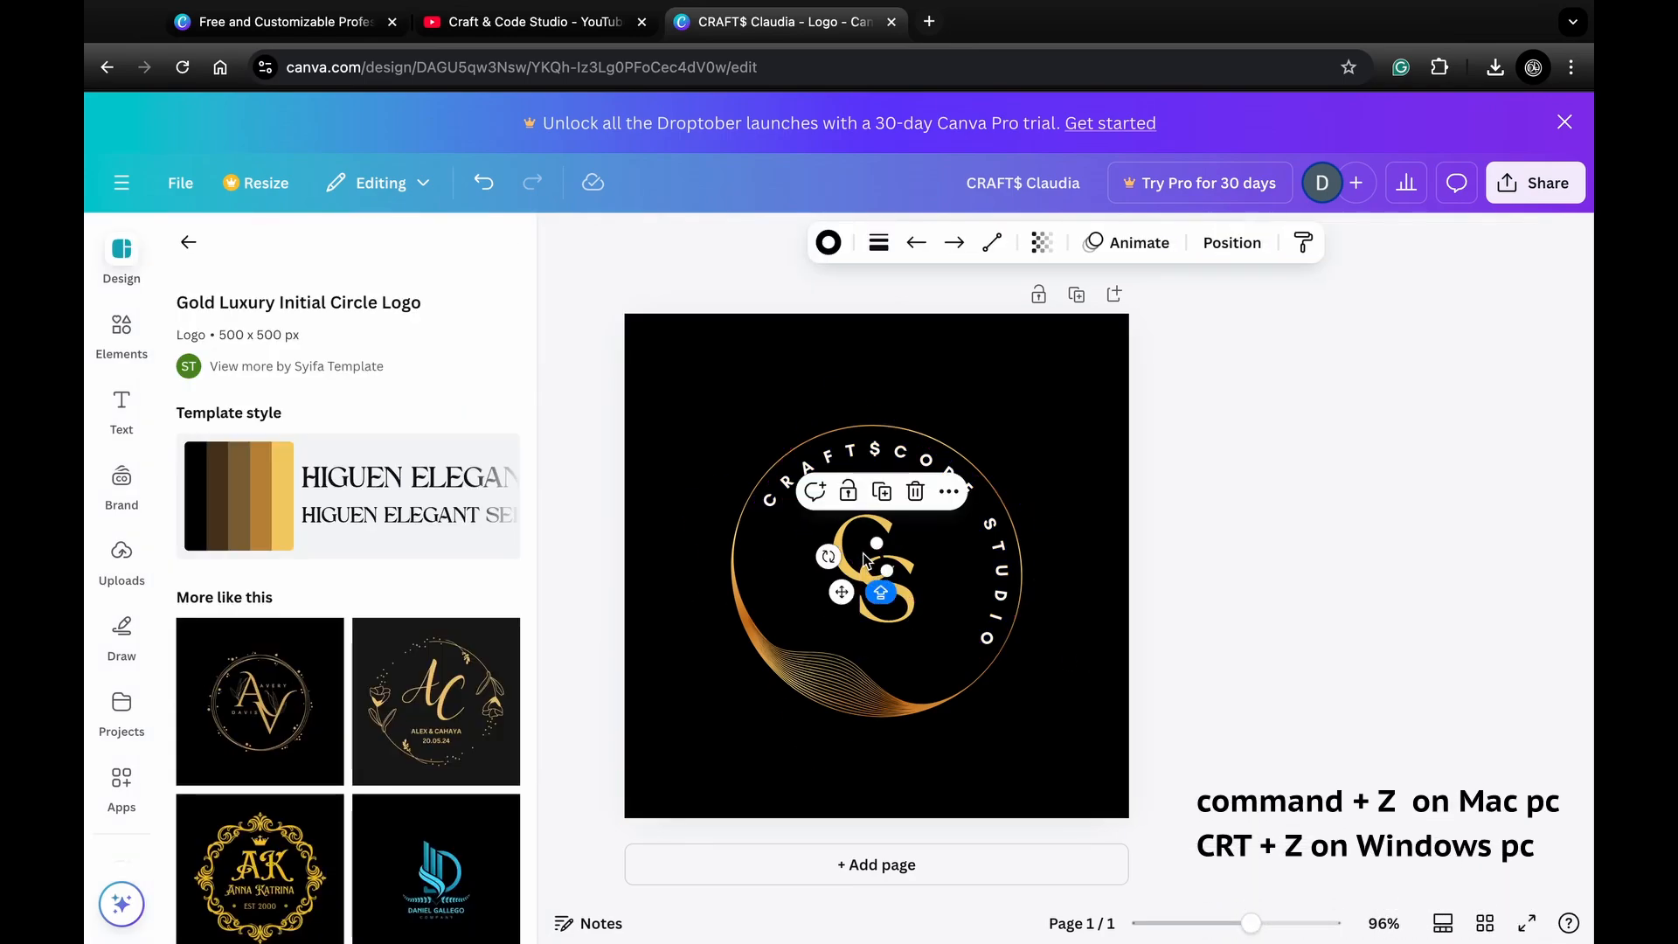
{"action": "left_click", "coordinate": [900, 603]}
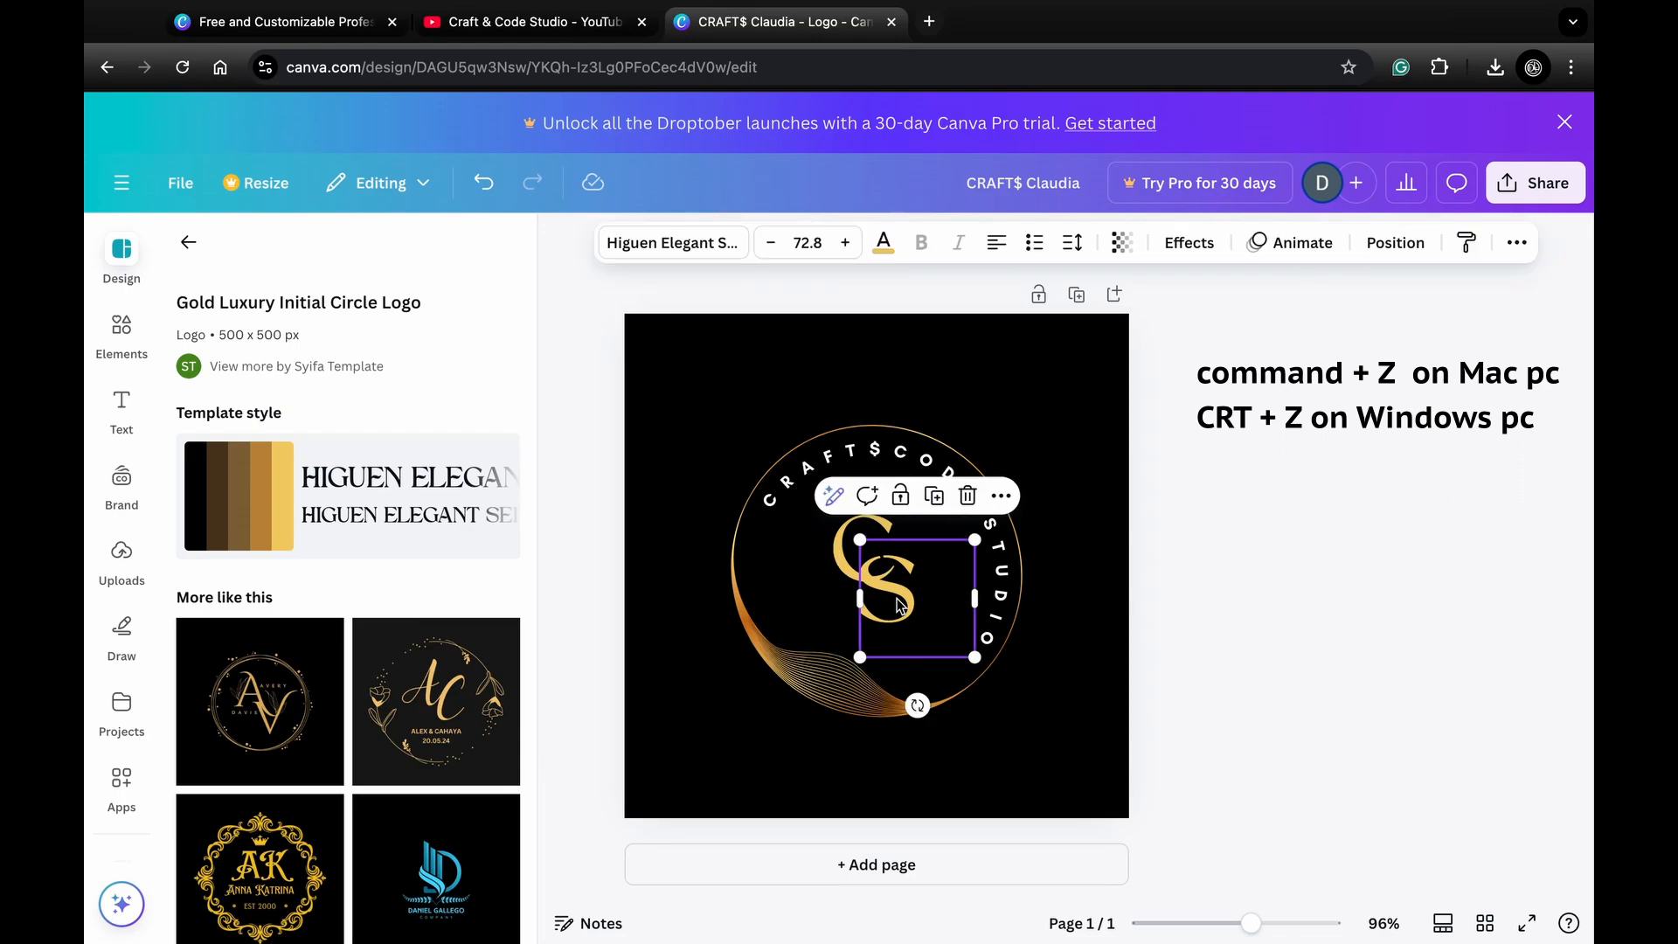
{"action": "left_click", "coordinate": [884, 248]}
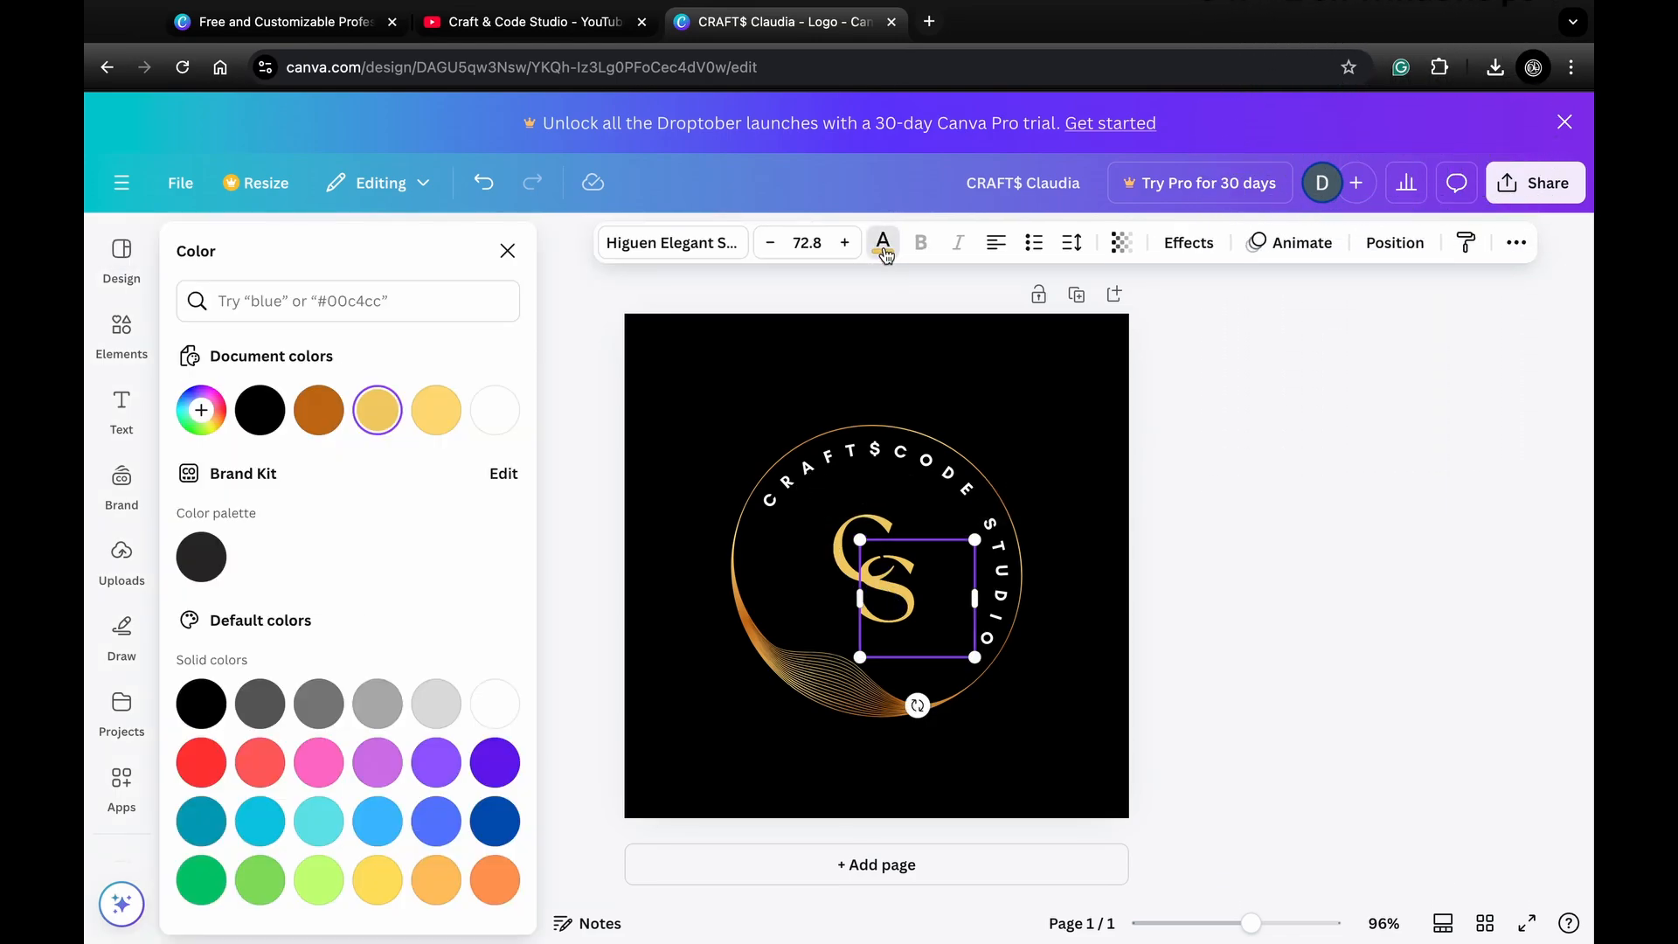
{"action": "left_click", "coordinate": [511, 411]}
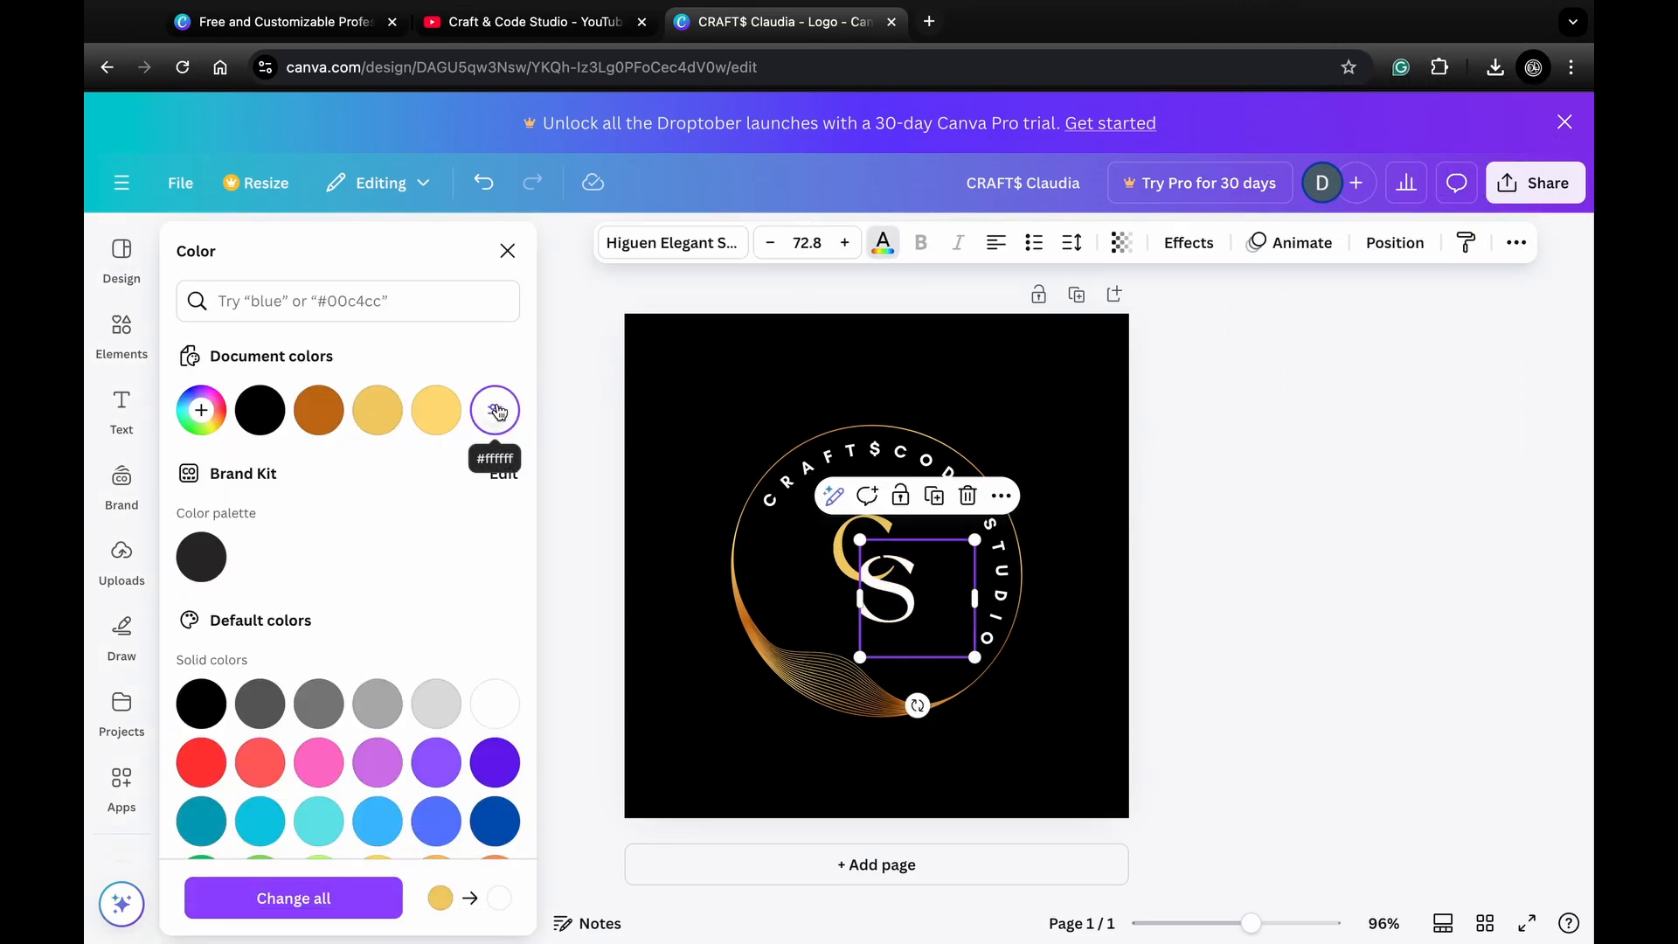
{"action": "left_click", "coordinate": [841, 537]}
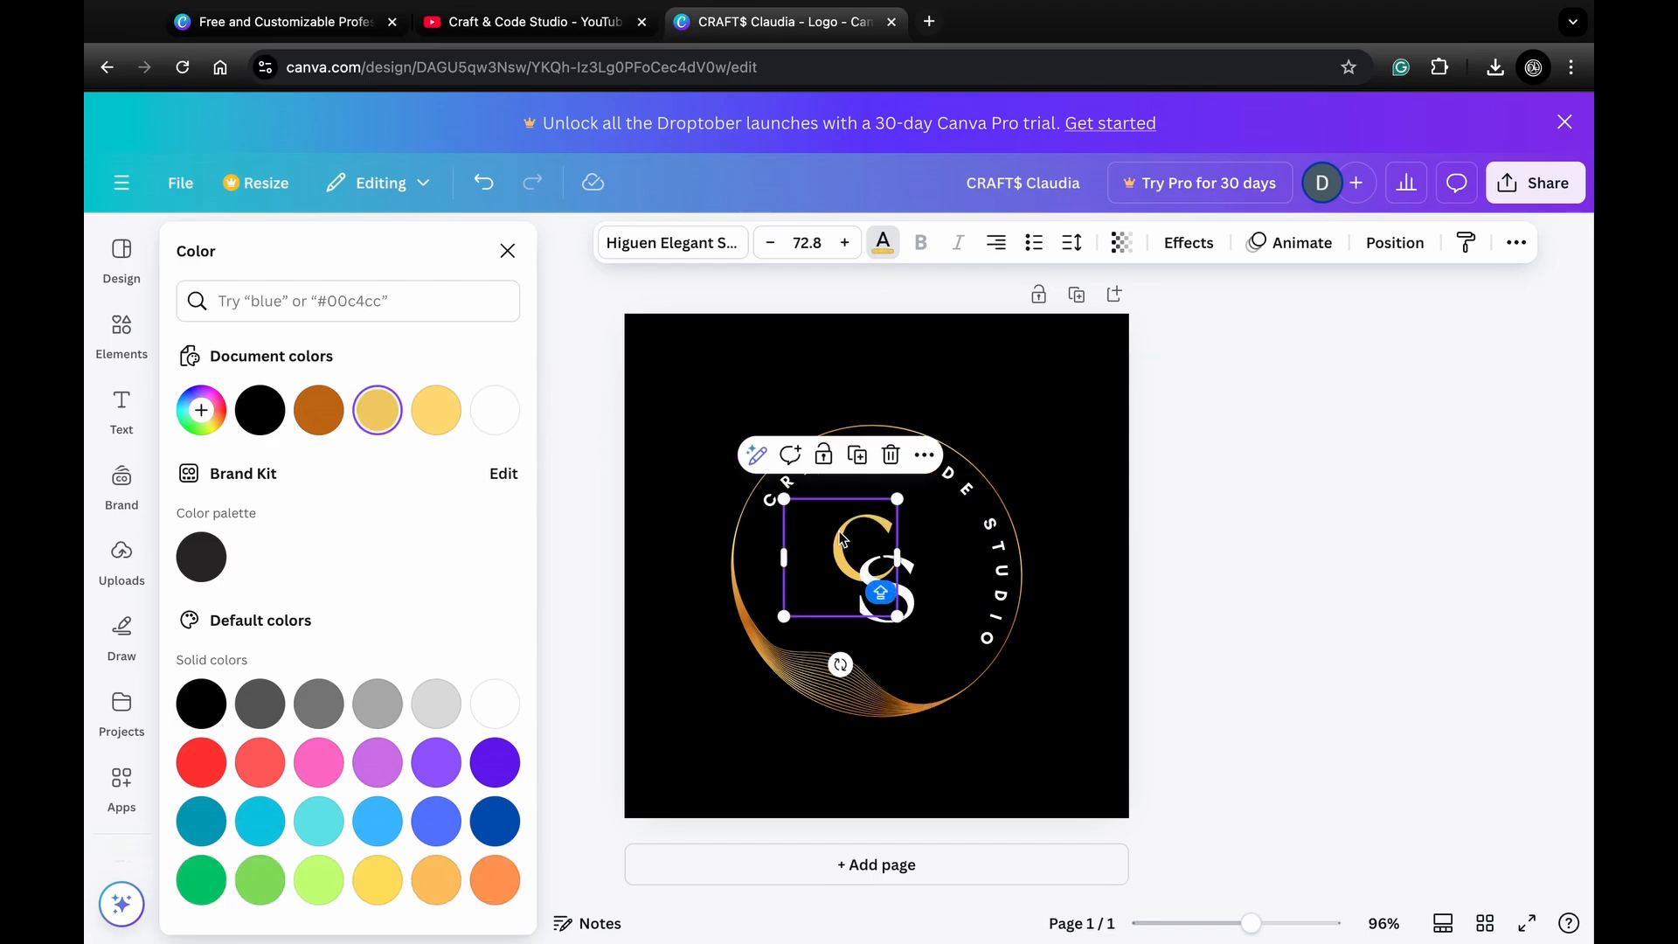
{"action": "left_click", "coordinate": [881, 254]}
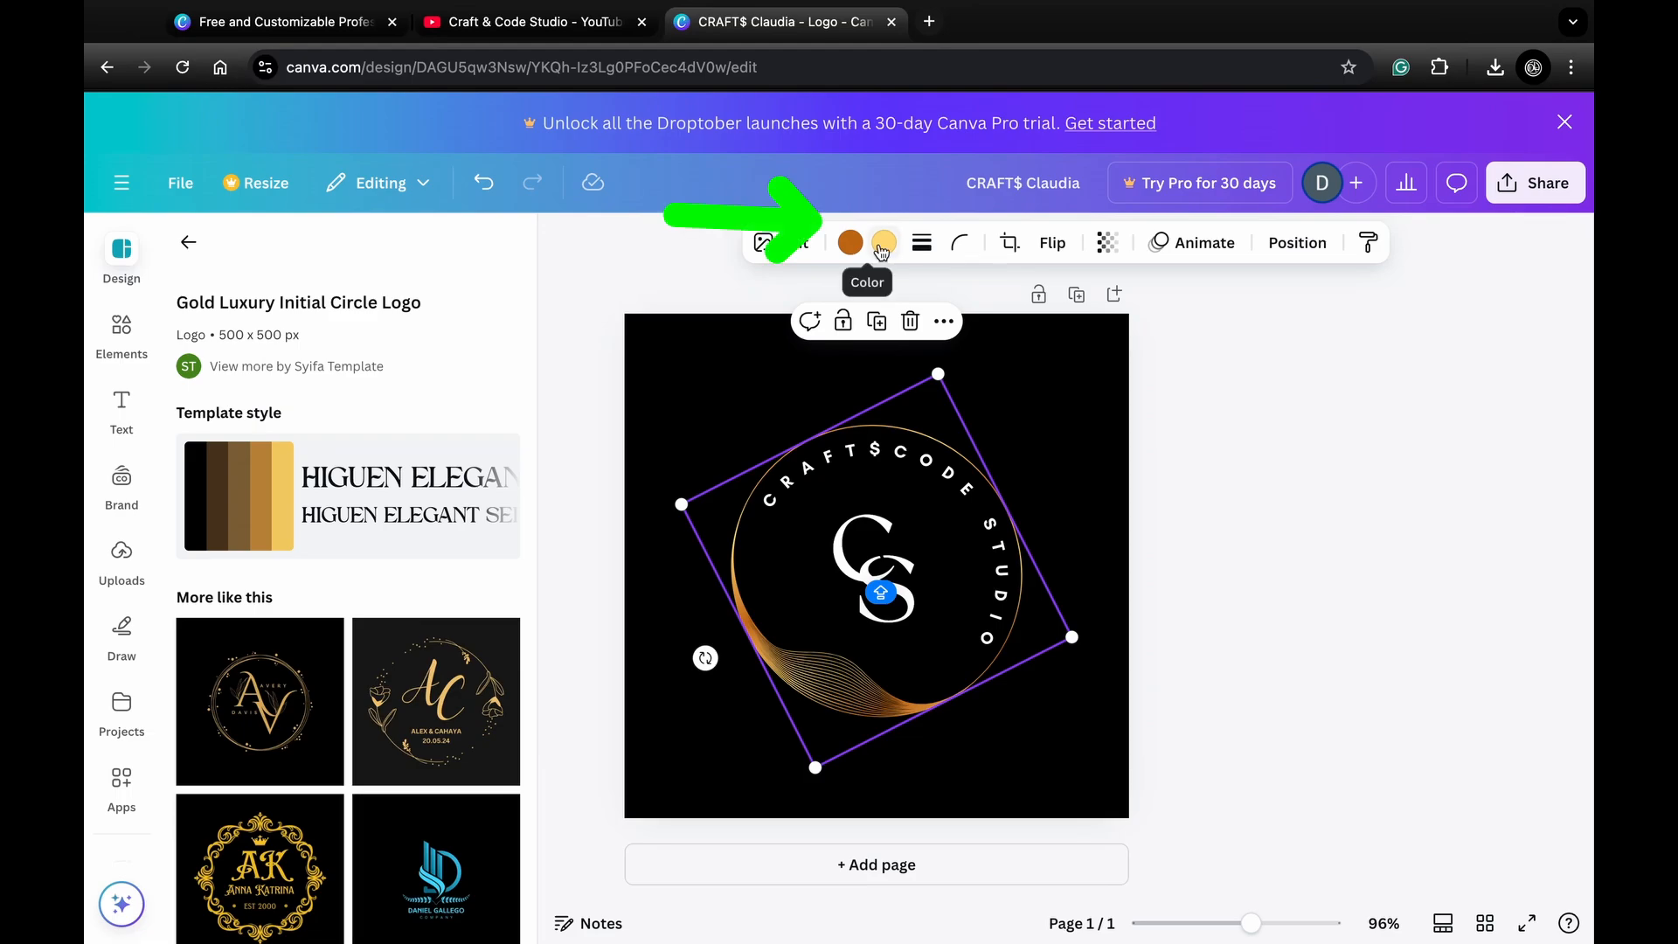
Recolor both the yellow and the brown of the circular wave graphic to white
{"action": "left_click", "coordinate": [882, 247]}
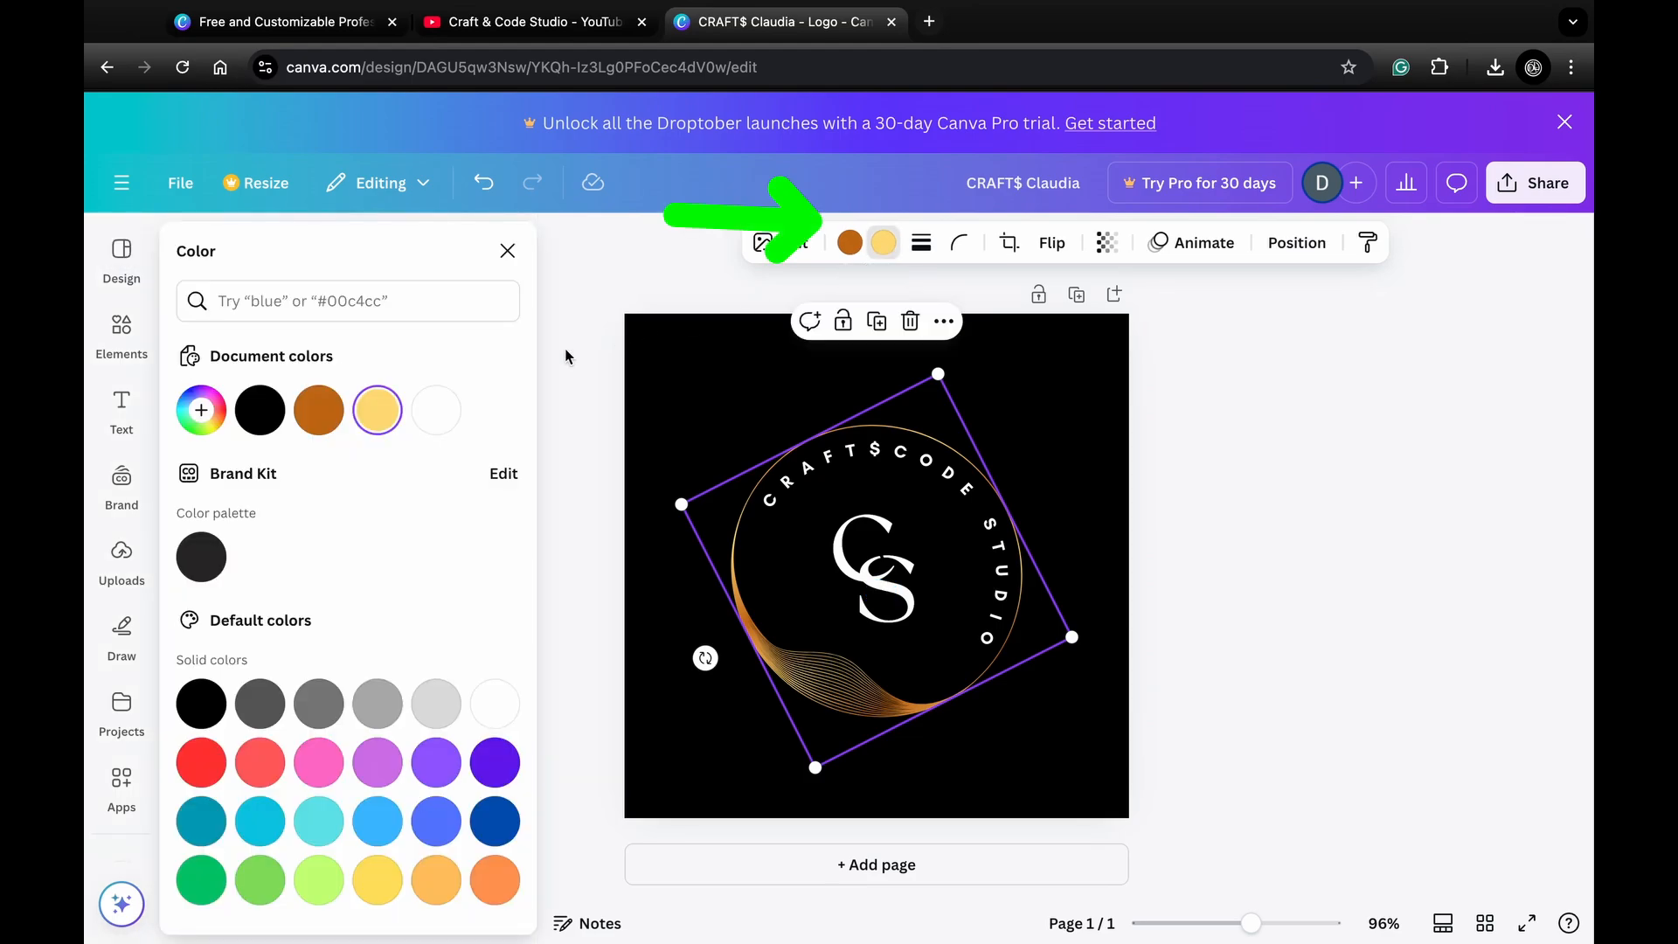
{"action": "left_click", "coordinate": [432, 409]}
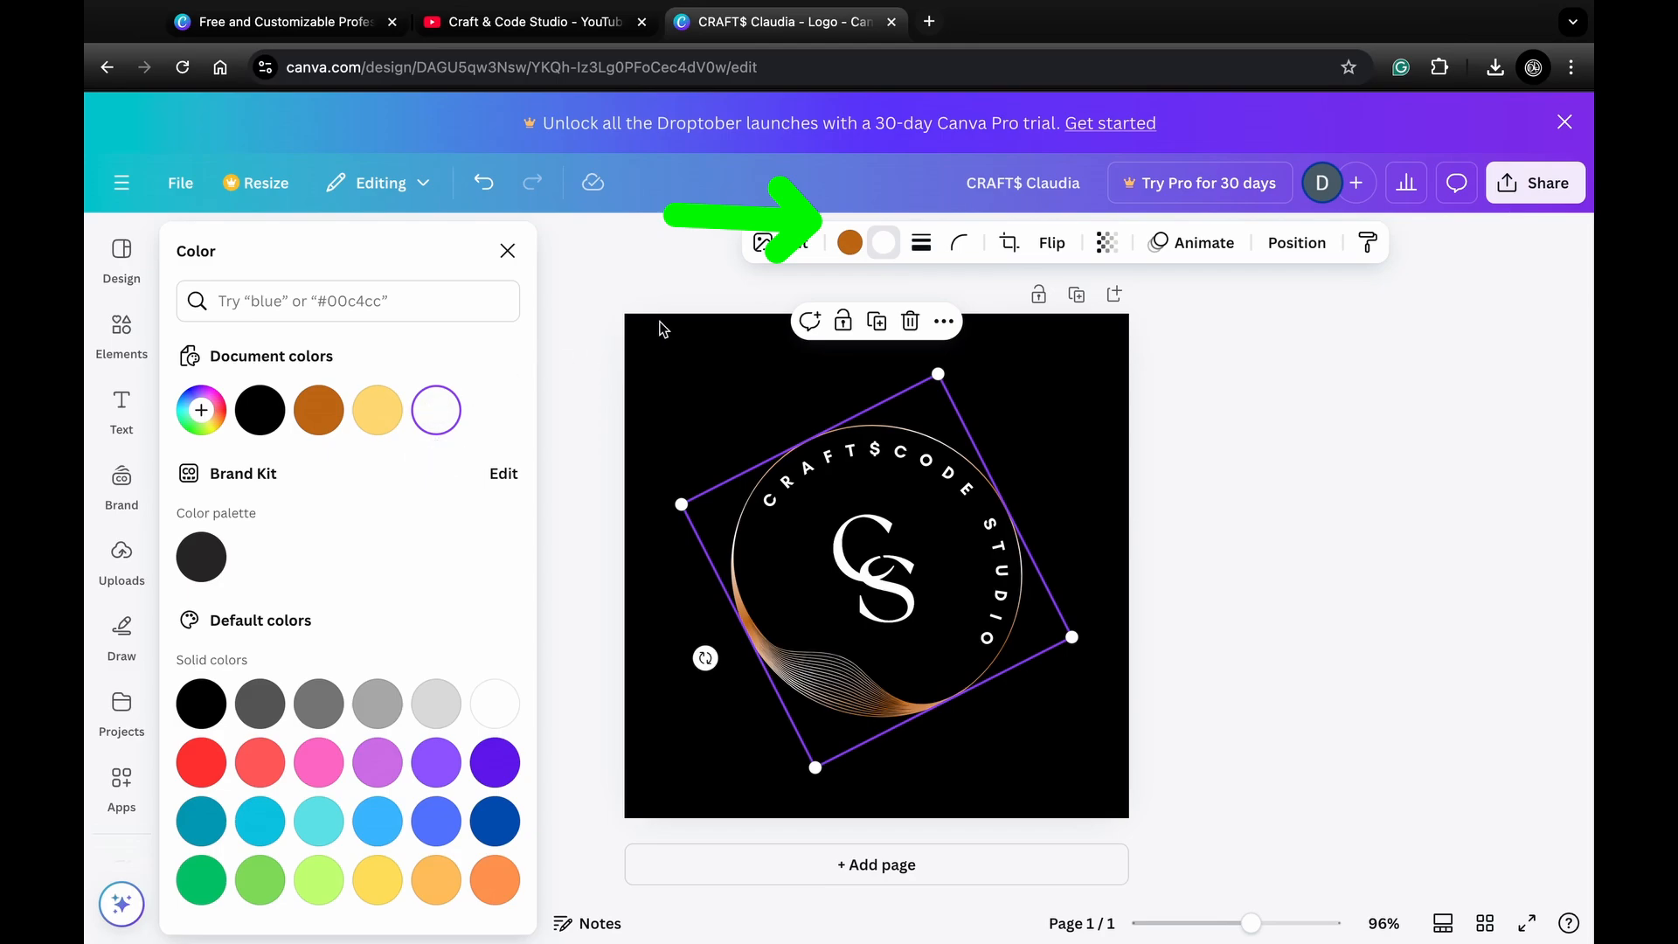
{"action": "left_click", "coordinate": [848, 245]}
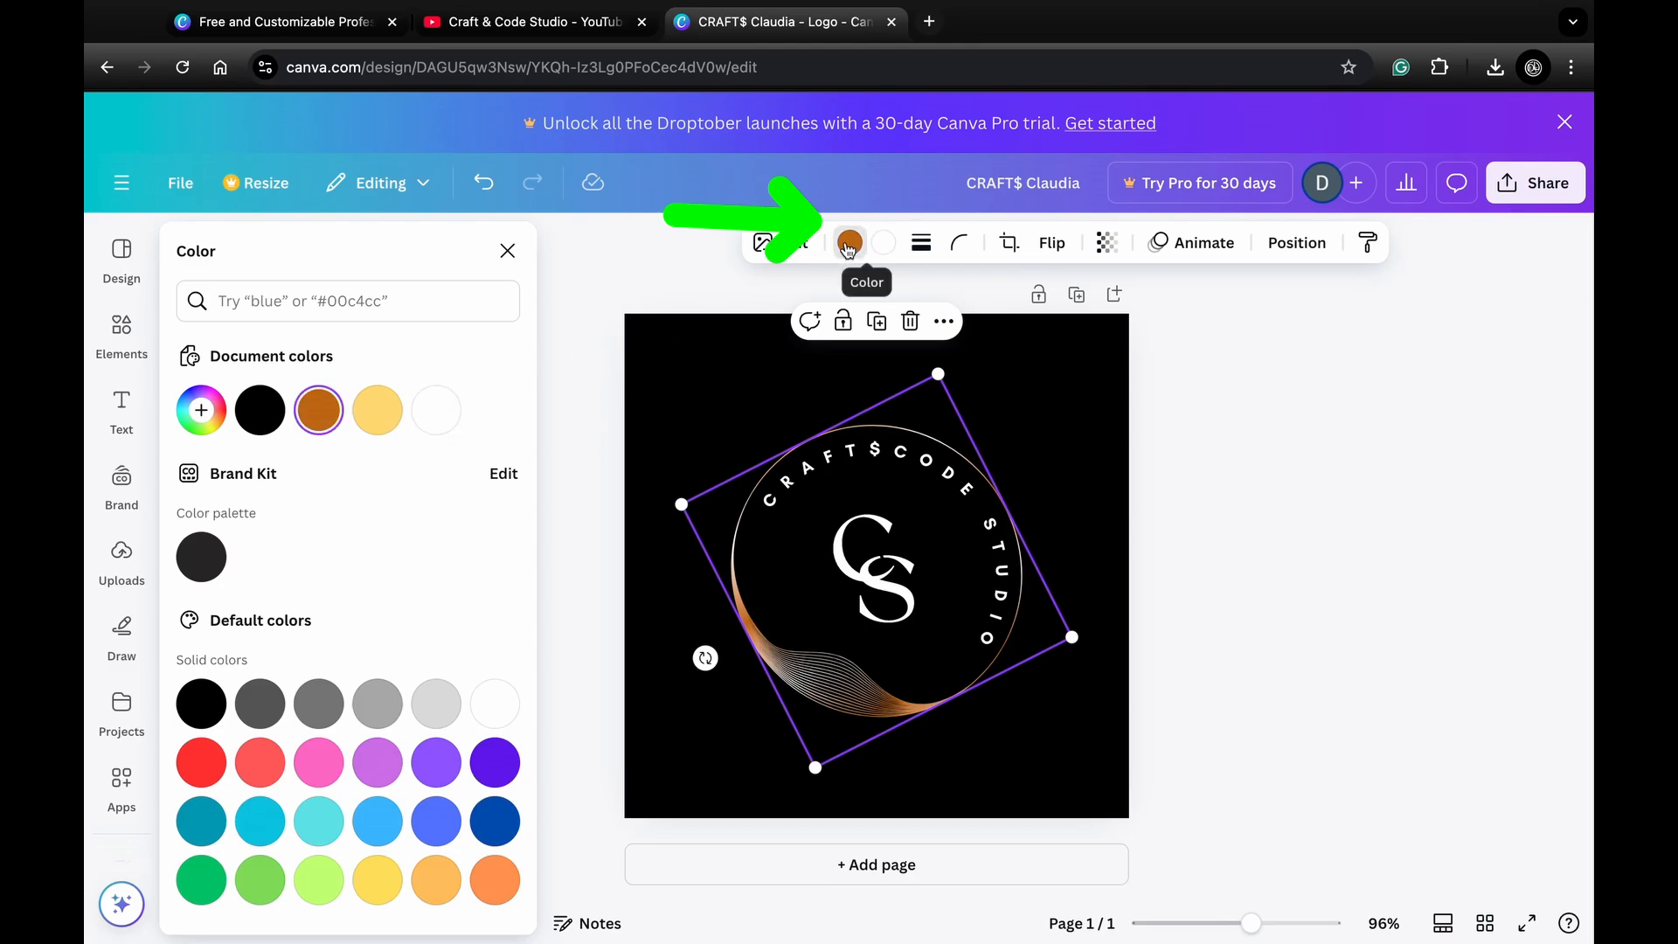
{"action": "left_click", "coordinate": [435, 410]}
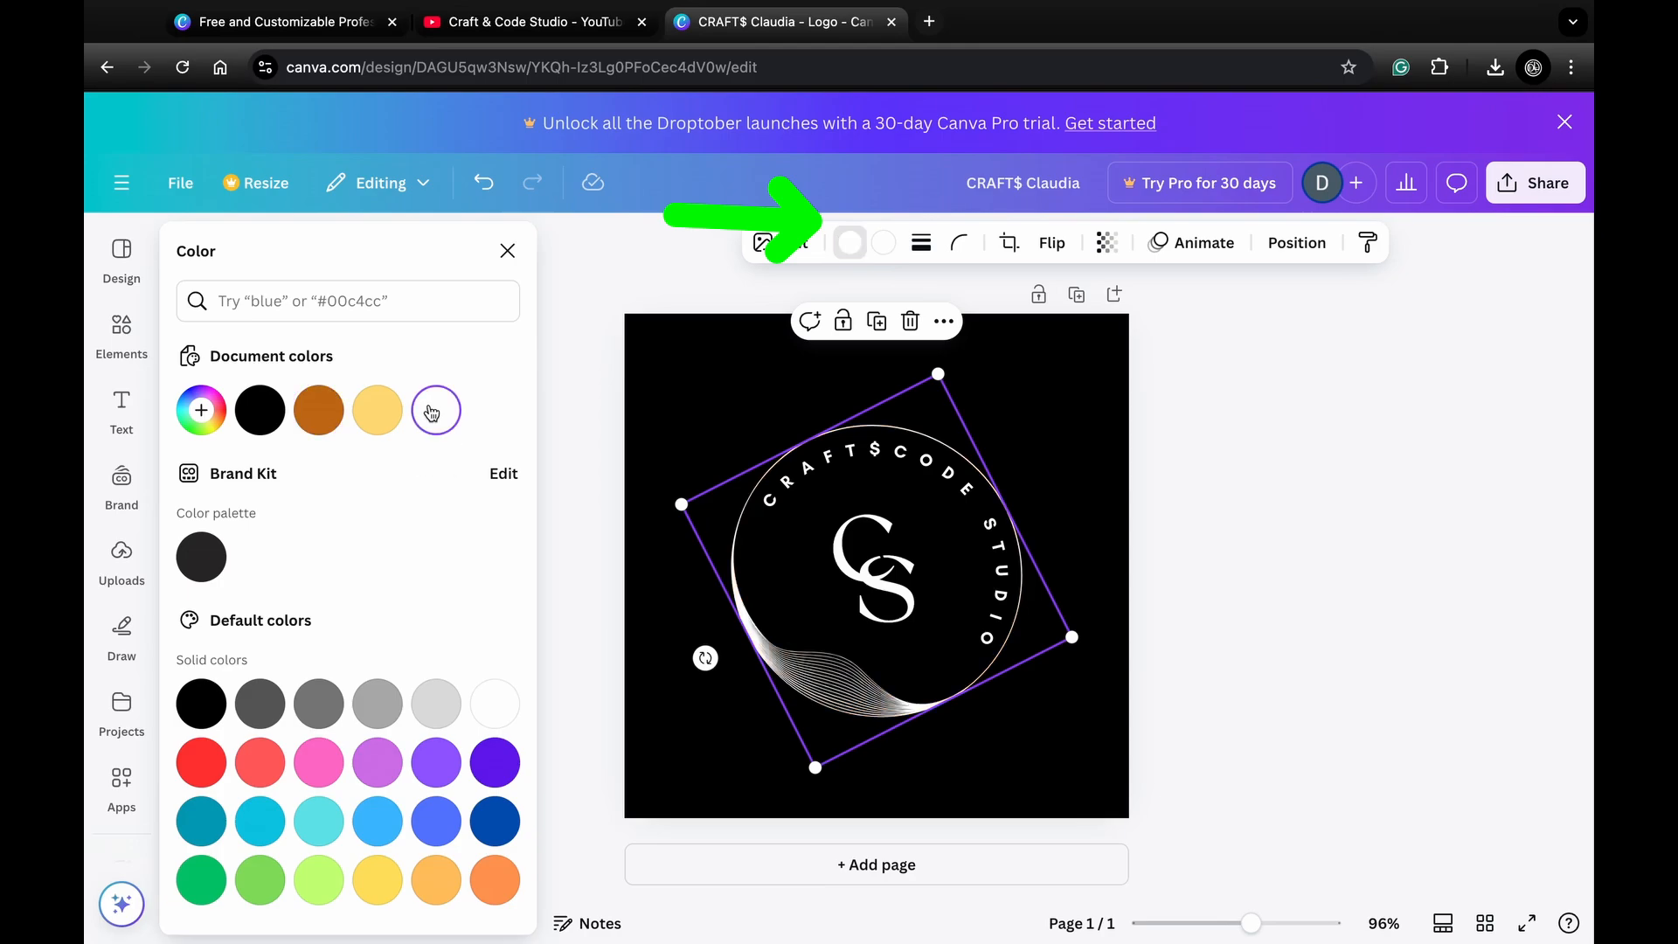
Try dark blue, lighter blue and purple as the page background color, and return the background to black
{"action": "left_click", "coordinate": [1034, 359]}
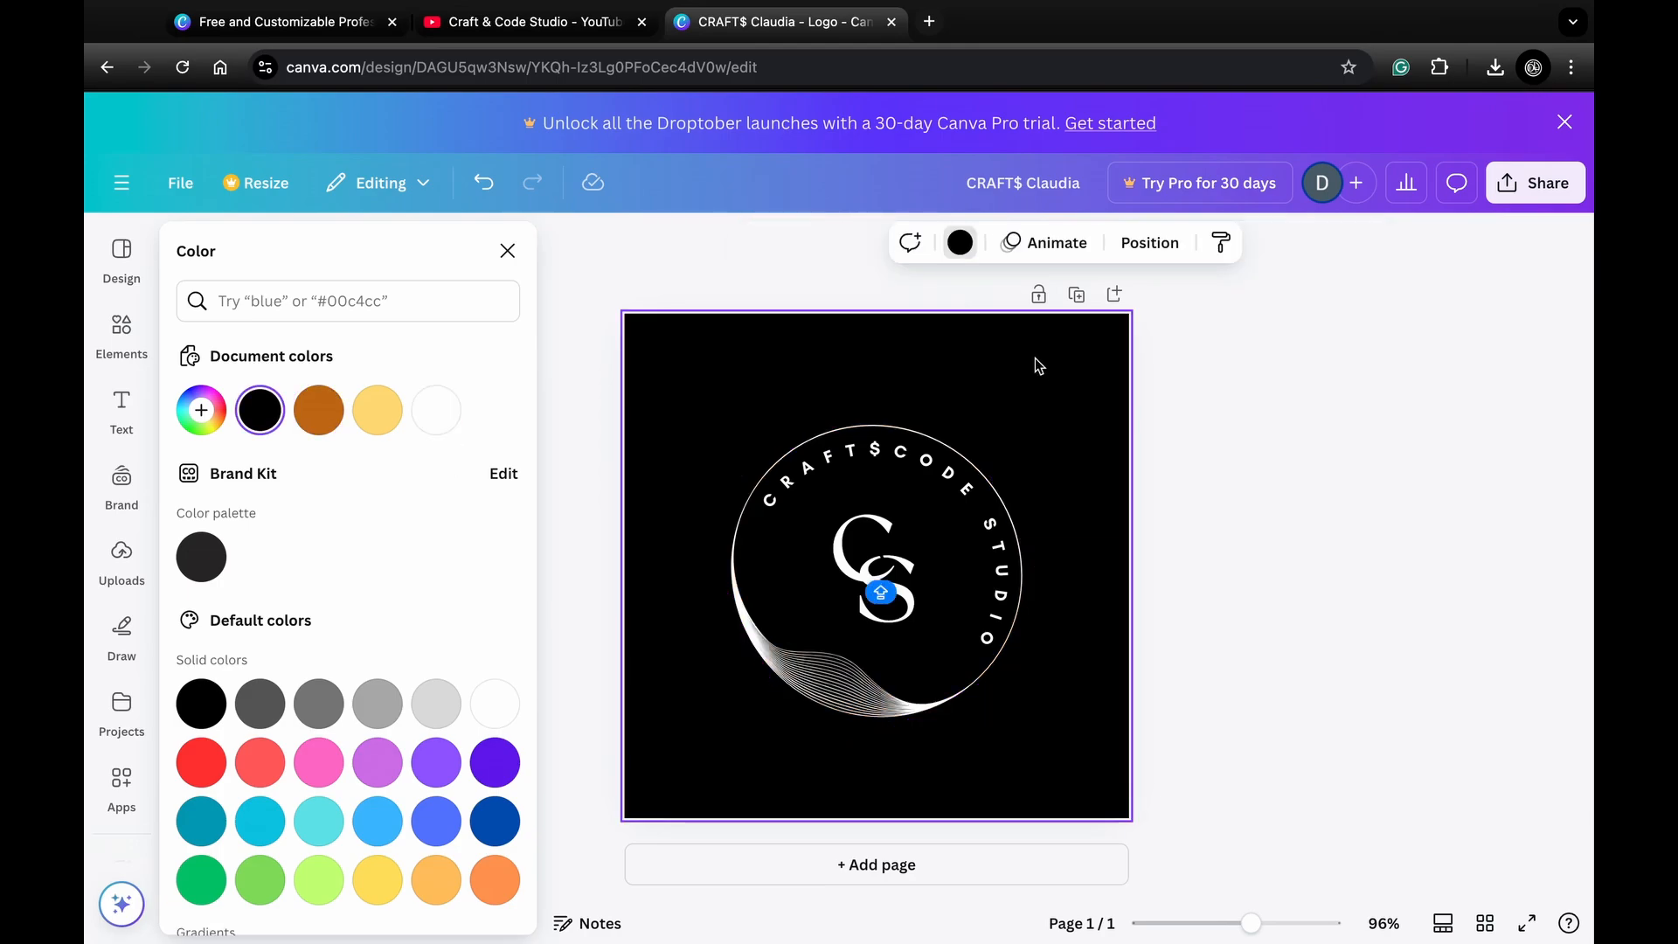
{"action": "left_click", "coordinate": [959, 253]}
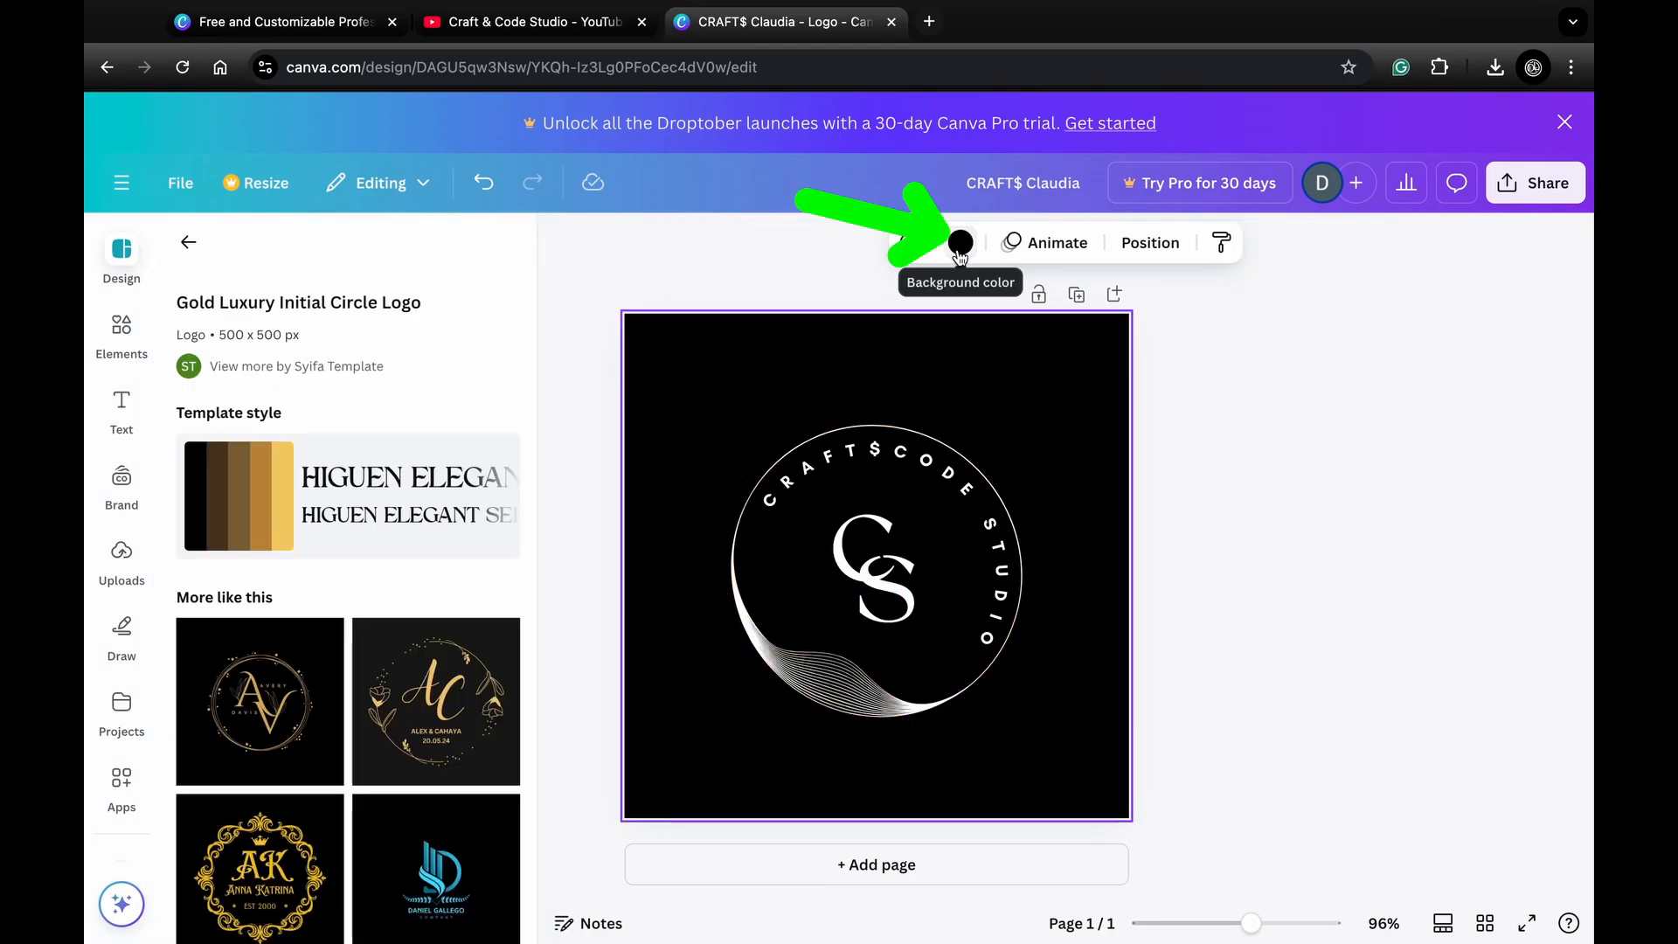
{"action": "left_click", "coordinate": [961, 245]}
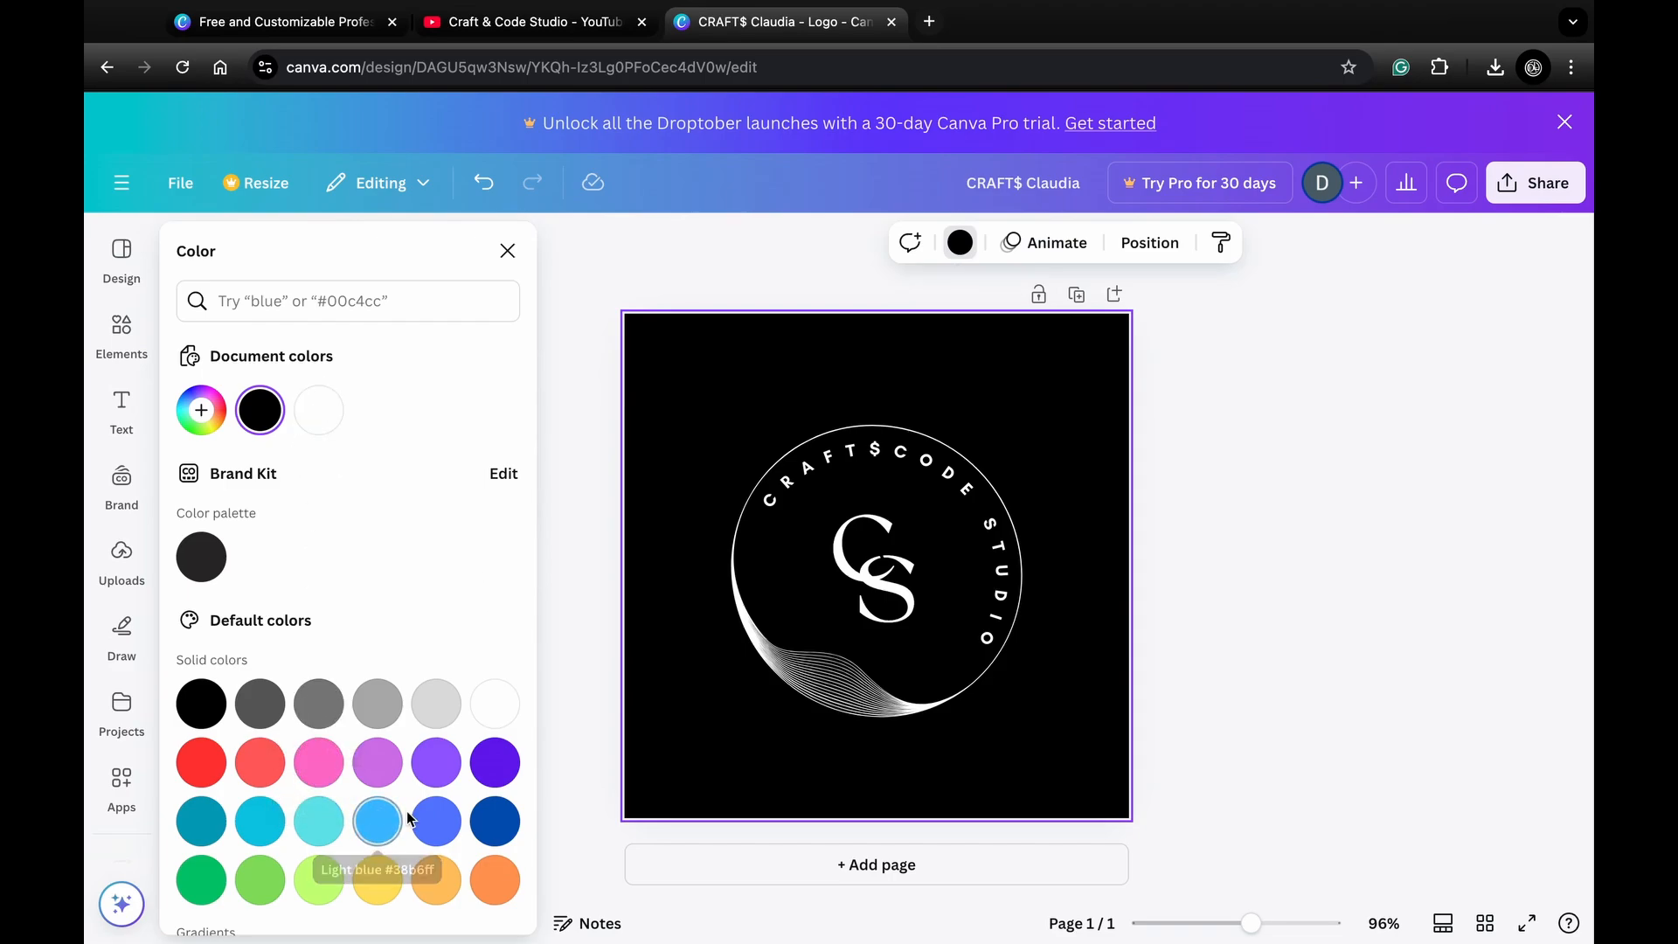
{"action": "left_click", "coordinate": [497, 835]}
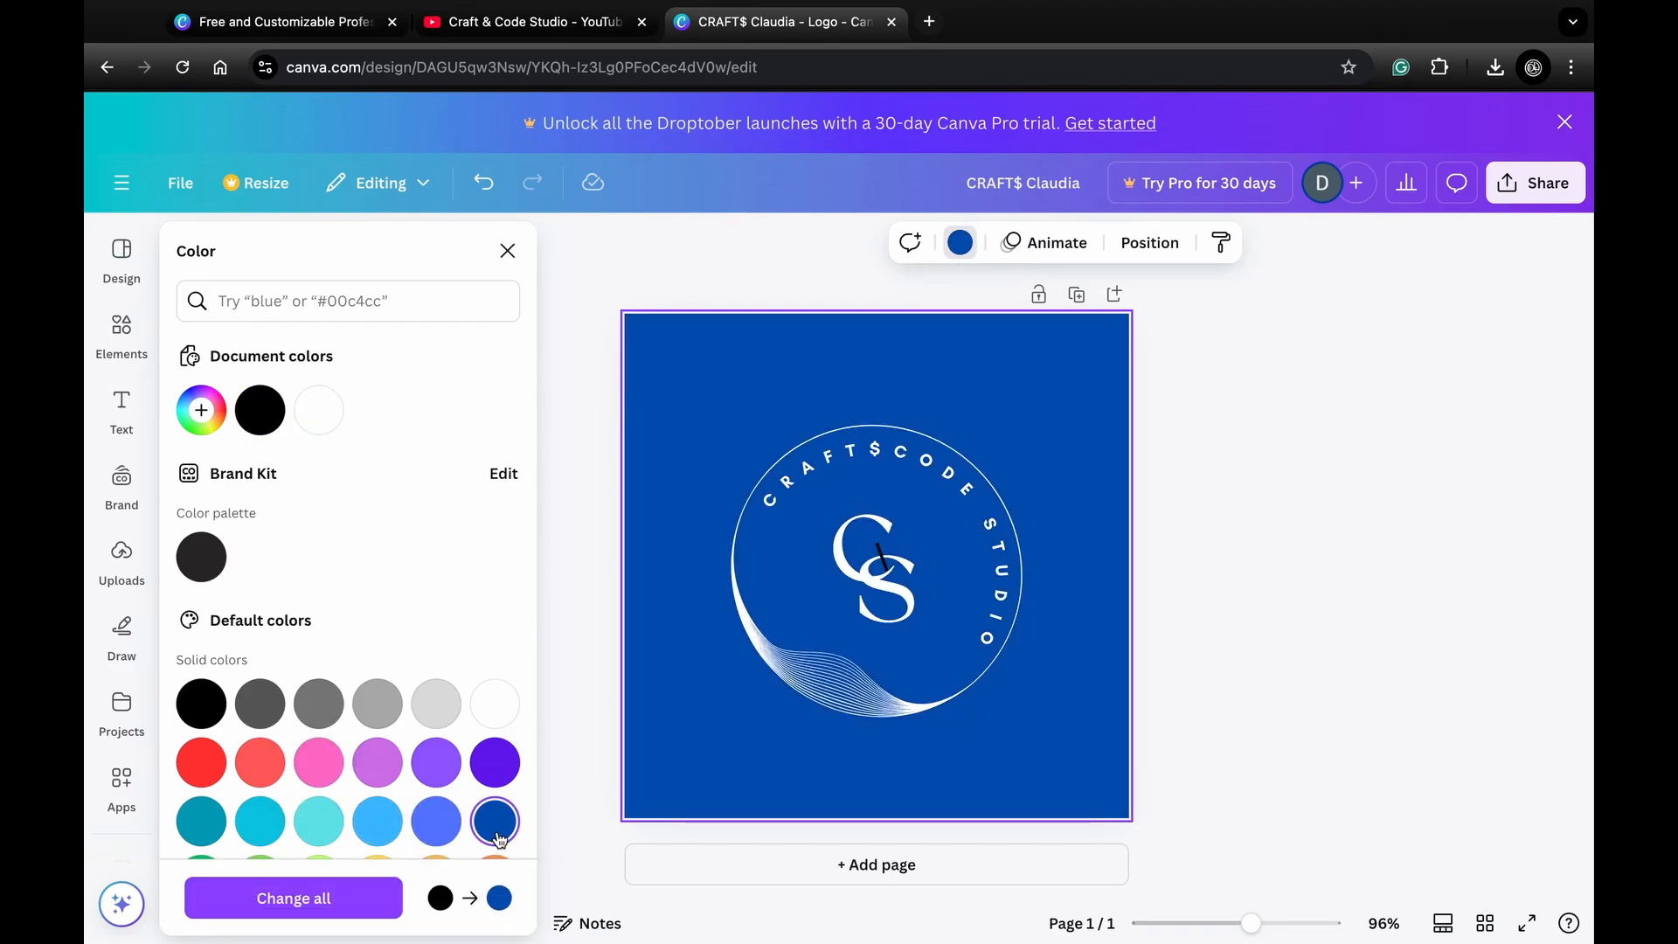
{"action": "left_click", "coordinate": [442, 826]}
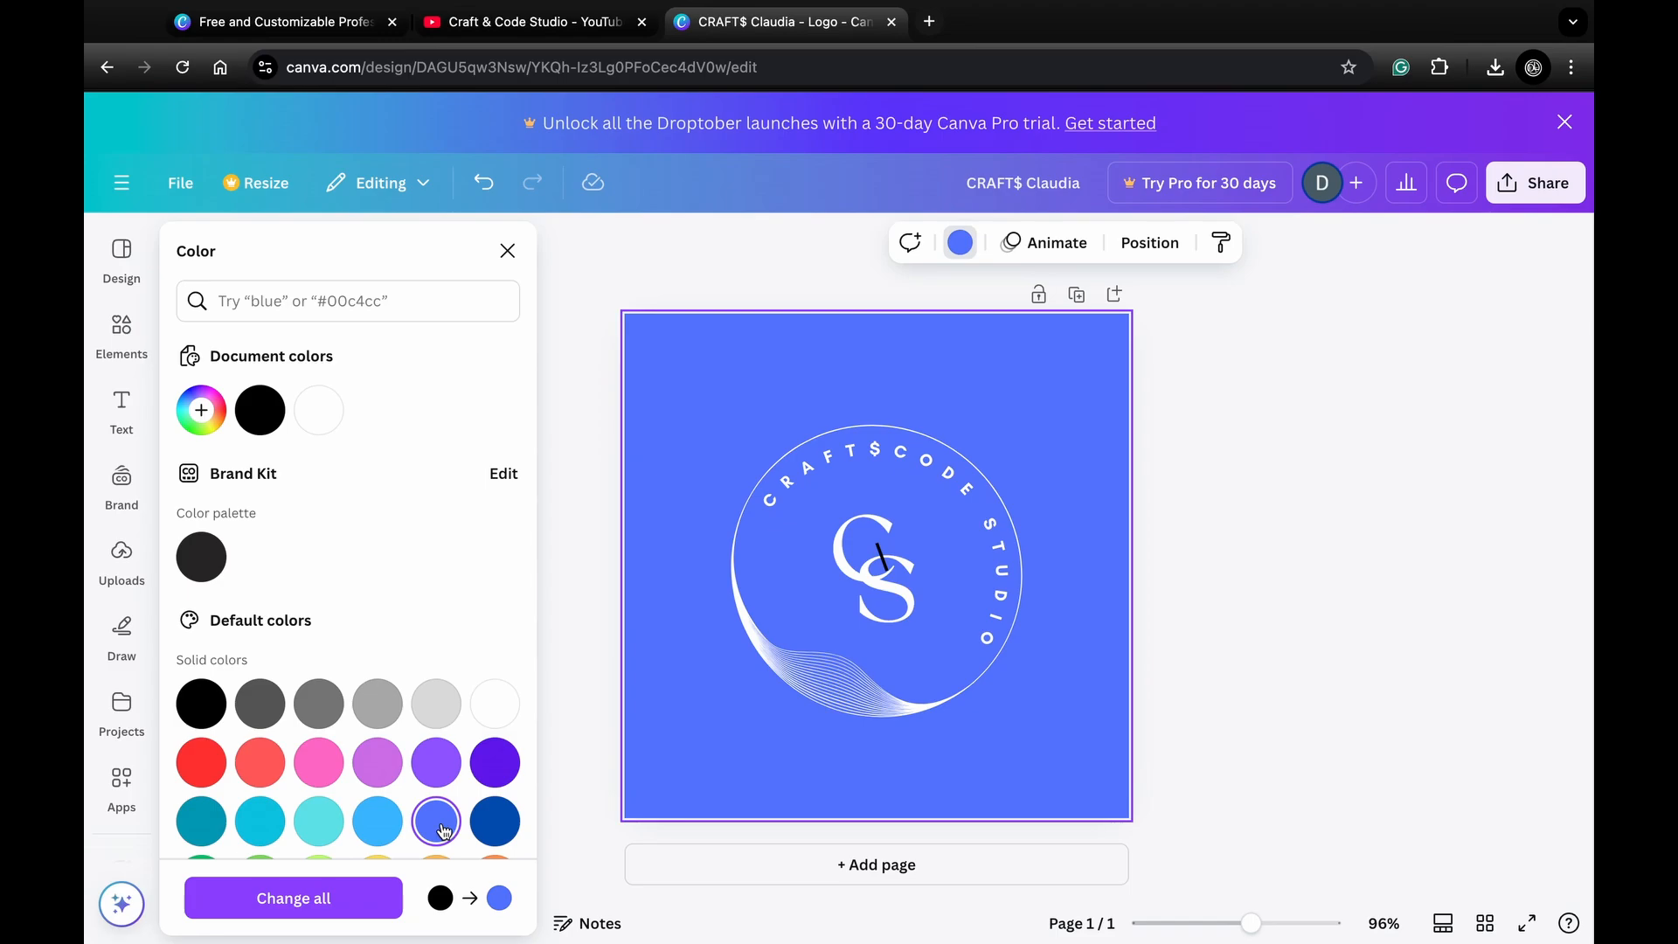
{"action": "left_click", "coordinate": [444, 773]}
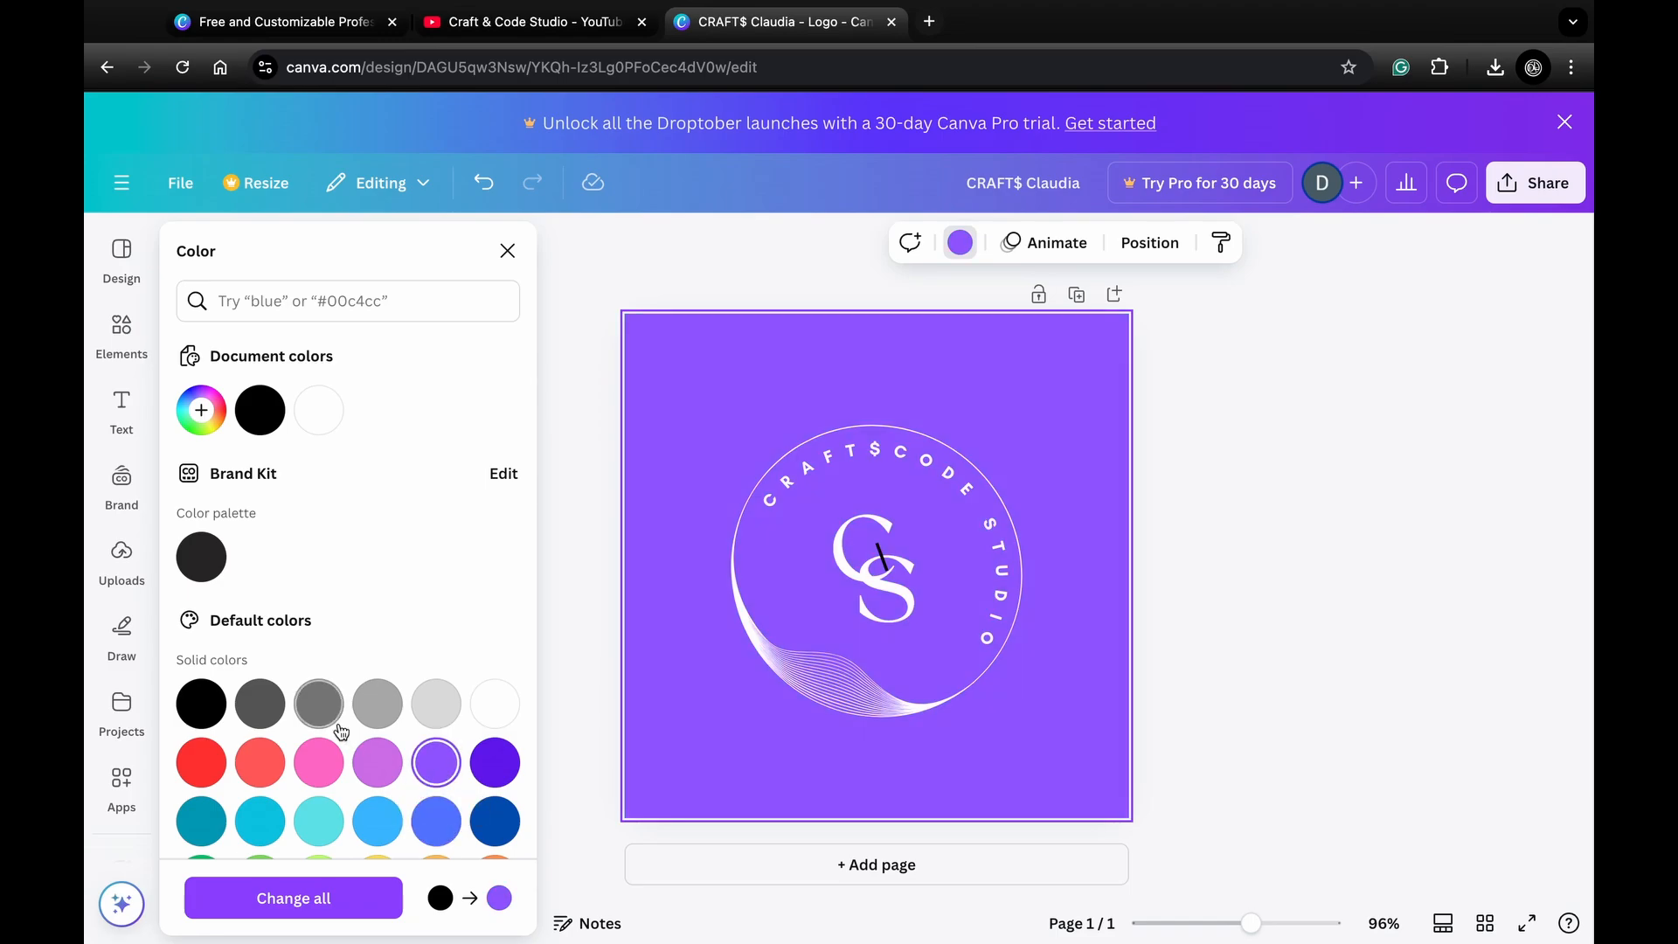
{"action": "left_click", "coordinate": [202, 710]}
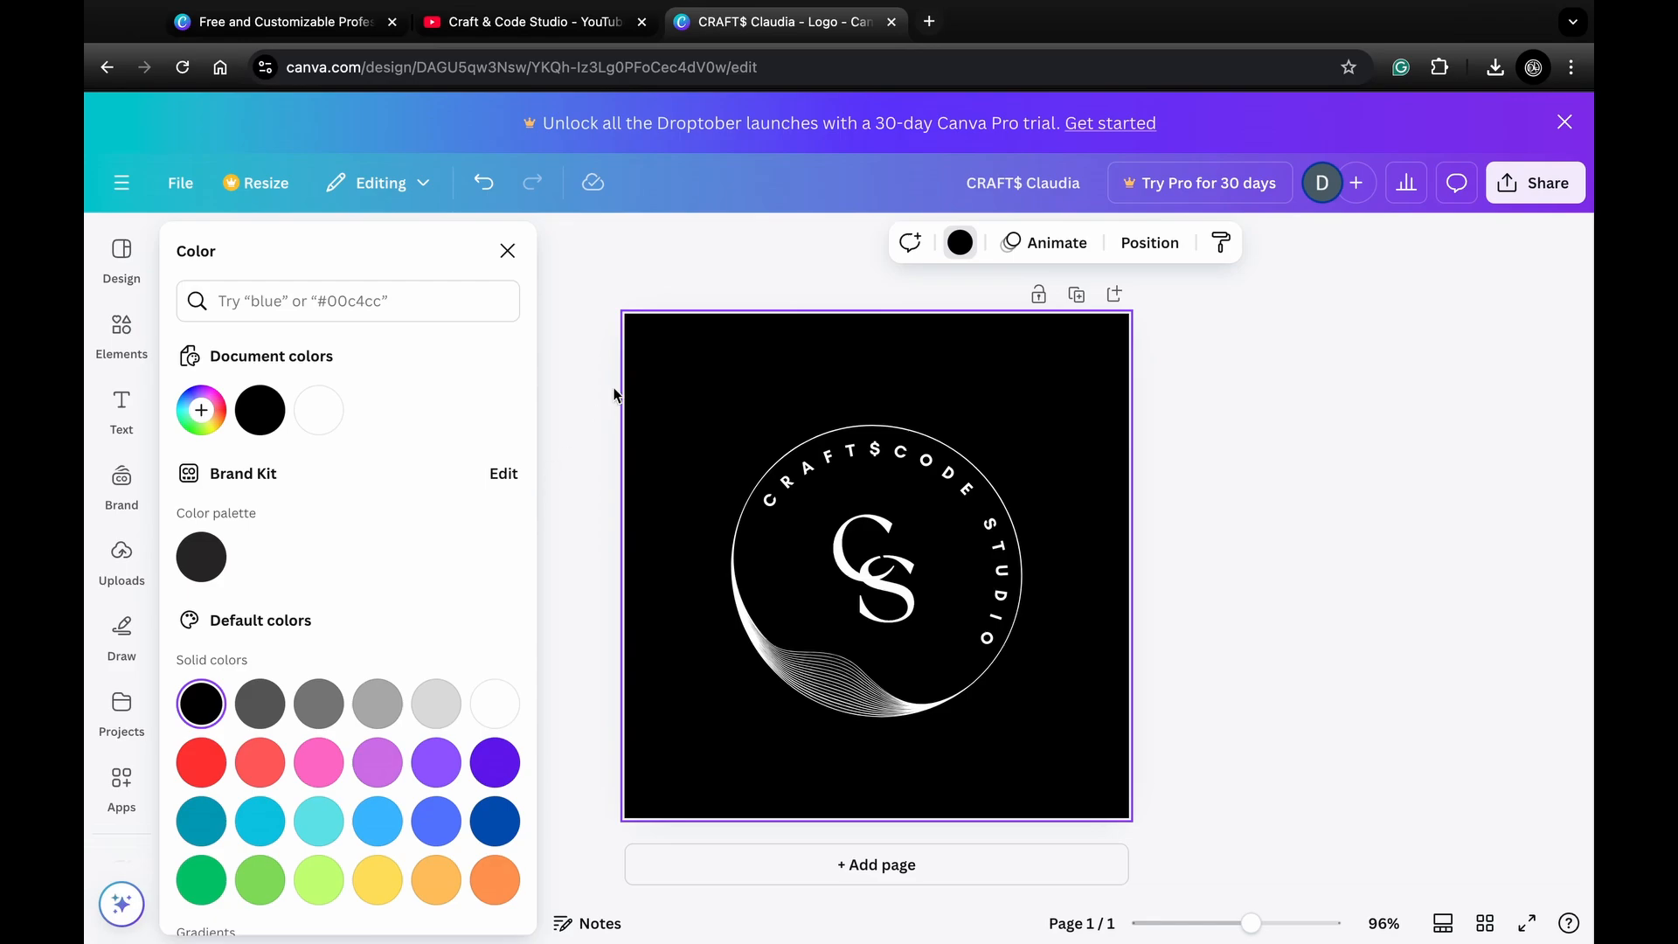
{"action": "left_click", "coordinate": [662, 346]}
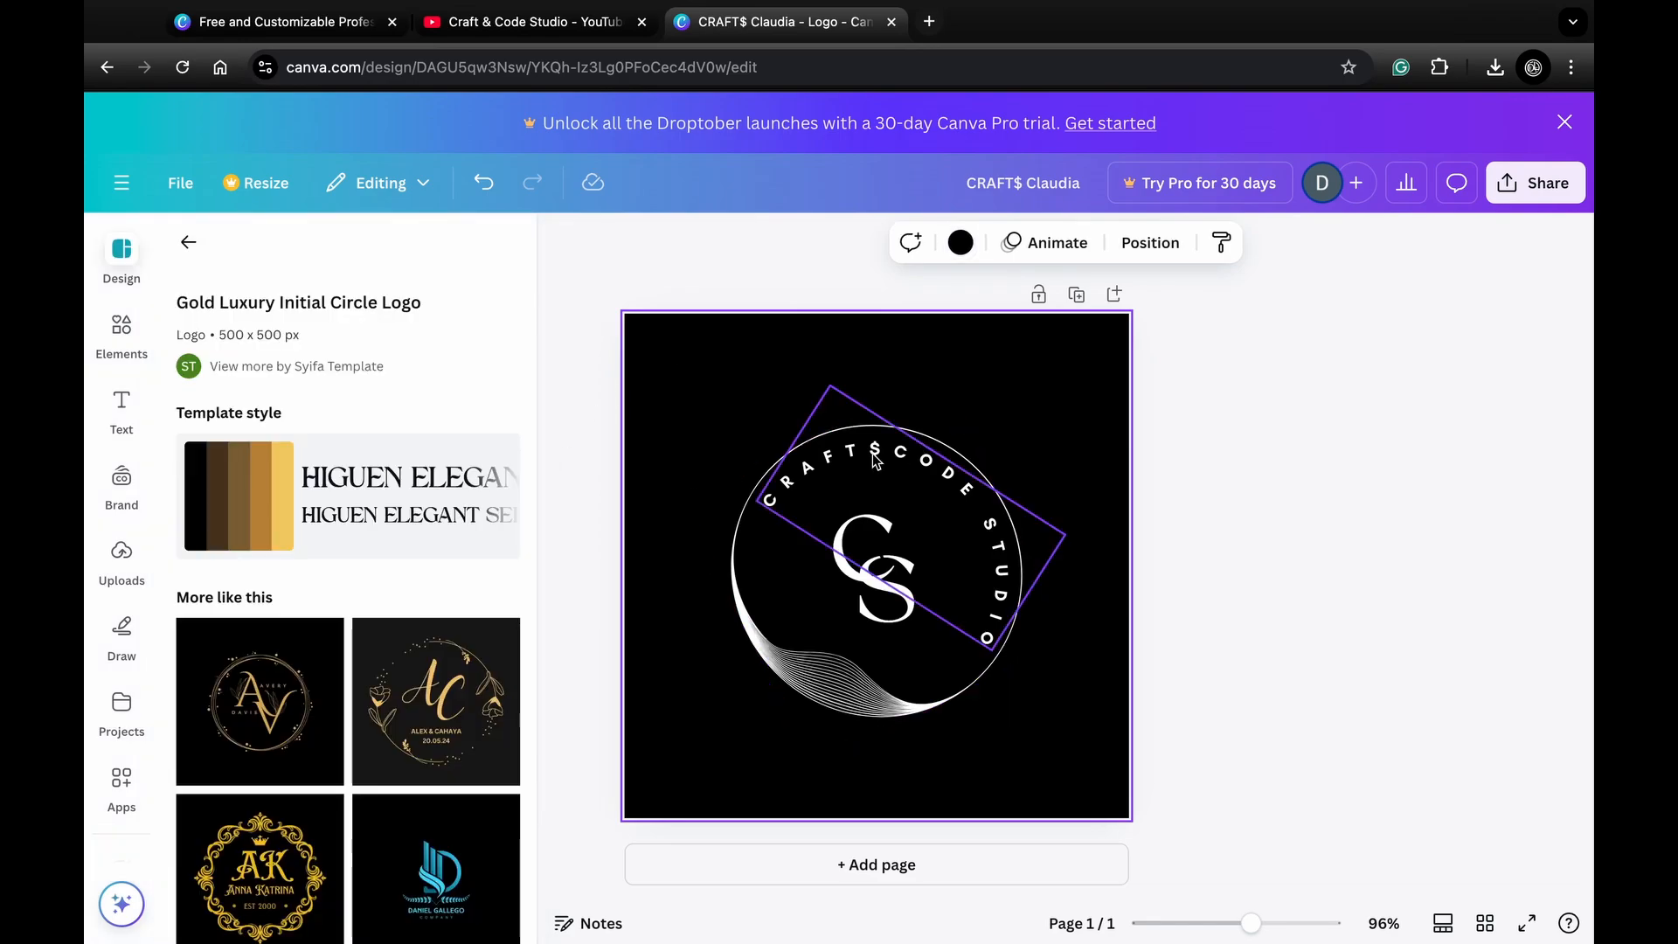
Try the Neon effect with intensity 57 on the curved "CRAFT$CODE STUDIO" text
{"action": "left_click", "coordinate": [877, 463]}
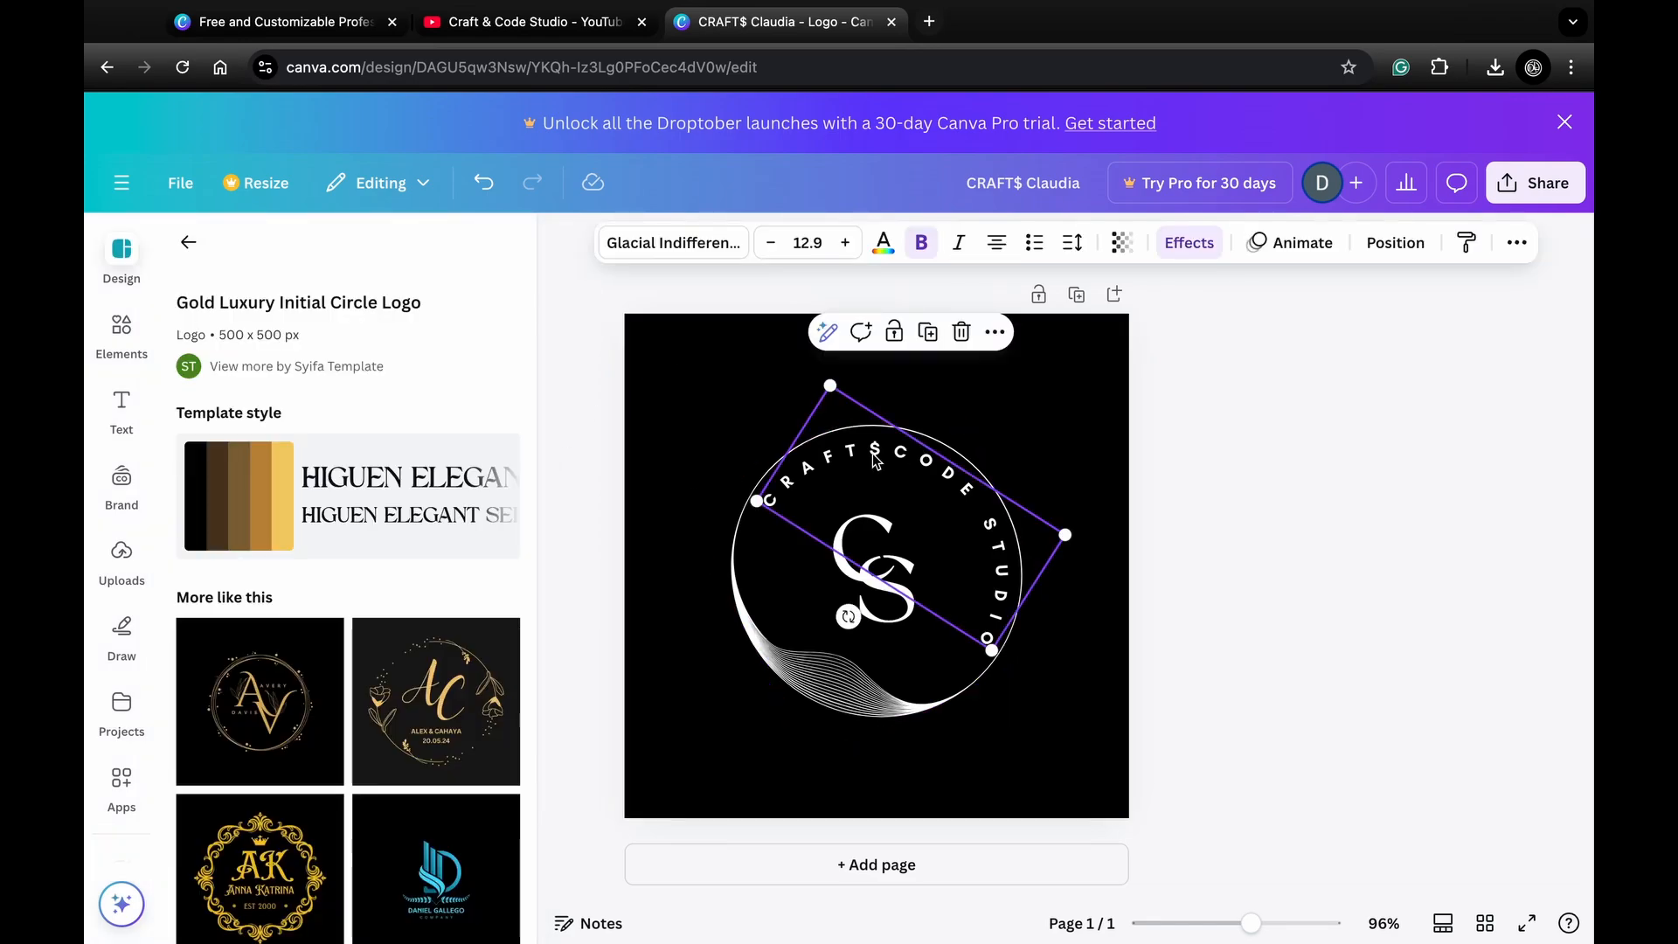
{"action": "left_click", "coordinate": [1196, 245]}
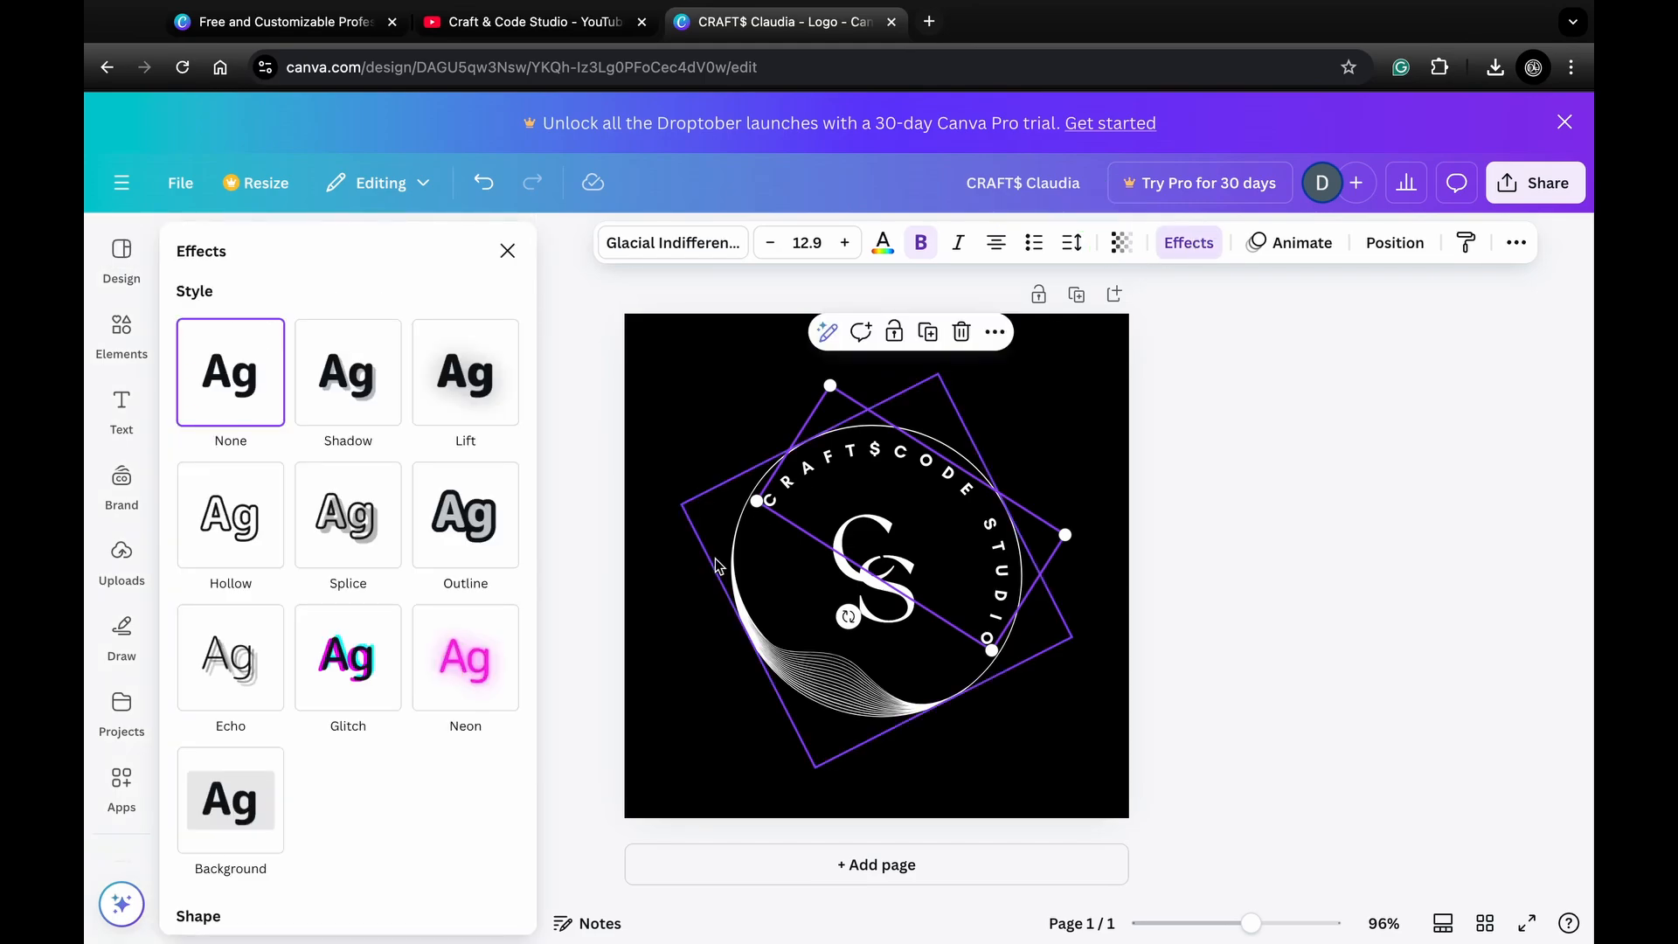
{"action": "left_click", "coordinate": [452, 670]}
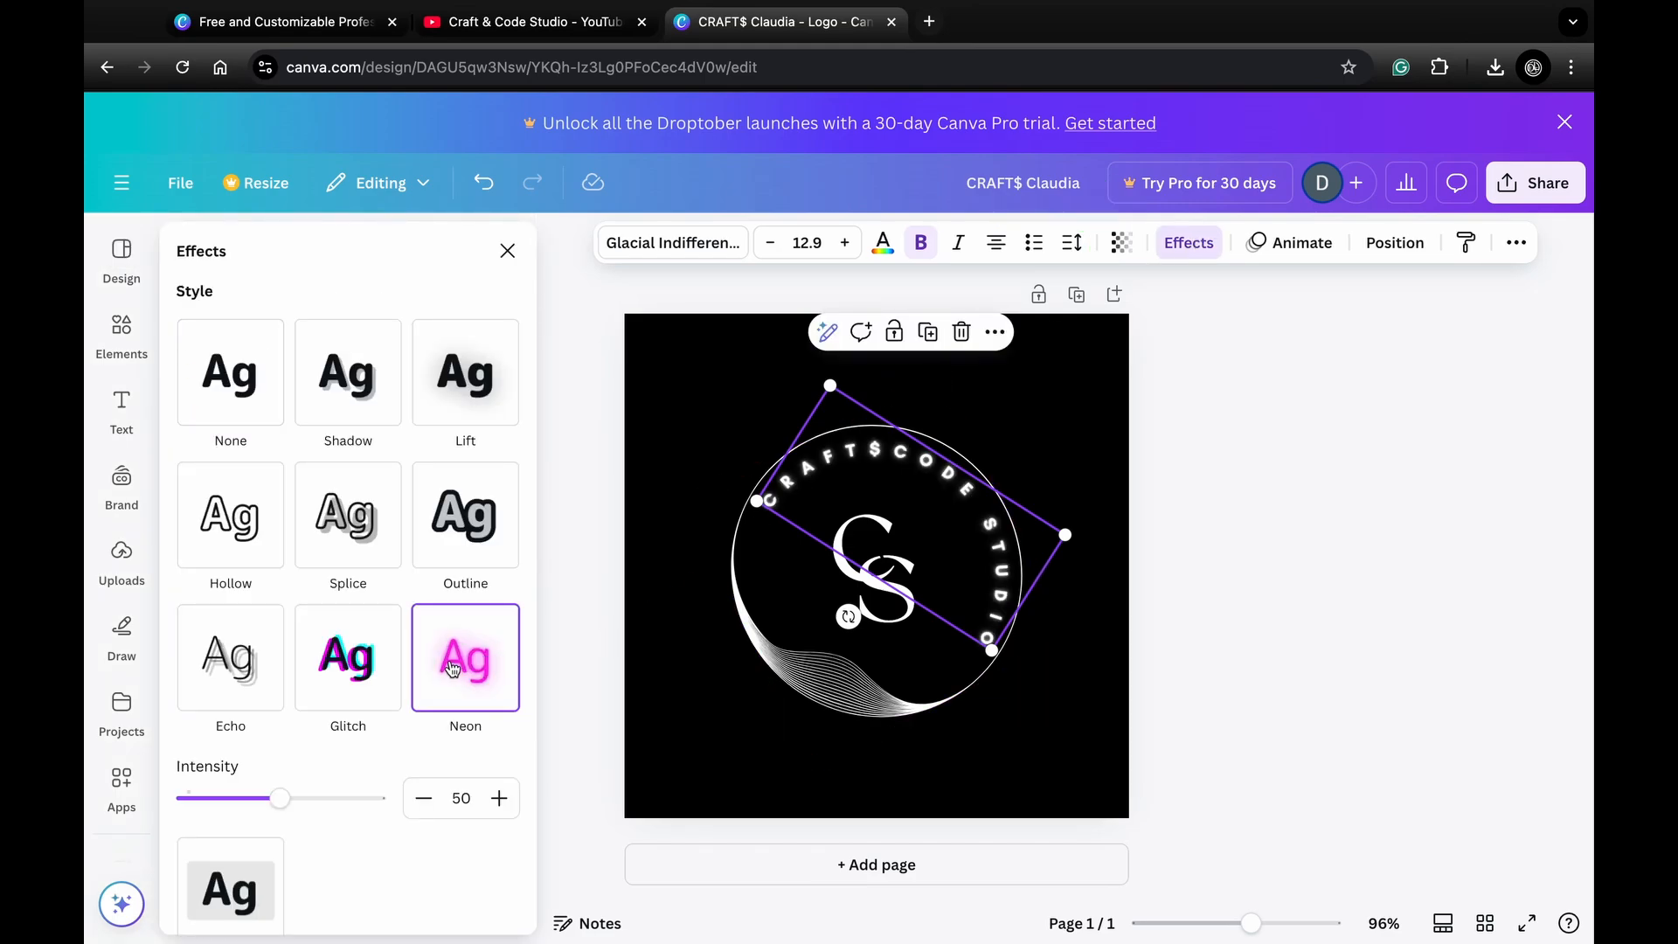
{"action": "mouse_move", "coordinate": [285, 805]}
{"action": "left_mouse_down"}
{"action": "mouse_move", "coordinate": [212, 806]}
{"action": "mouse_move", "coordinate": [330, 803]}
{"action": "mouse_move", "coordinate": [296, 804]}
{"action": "left_mouse_up"}
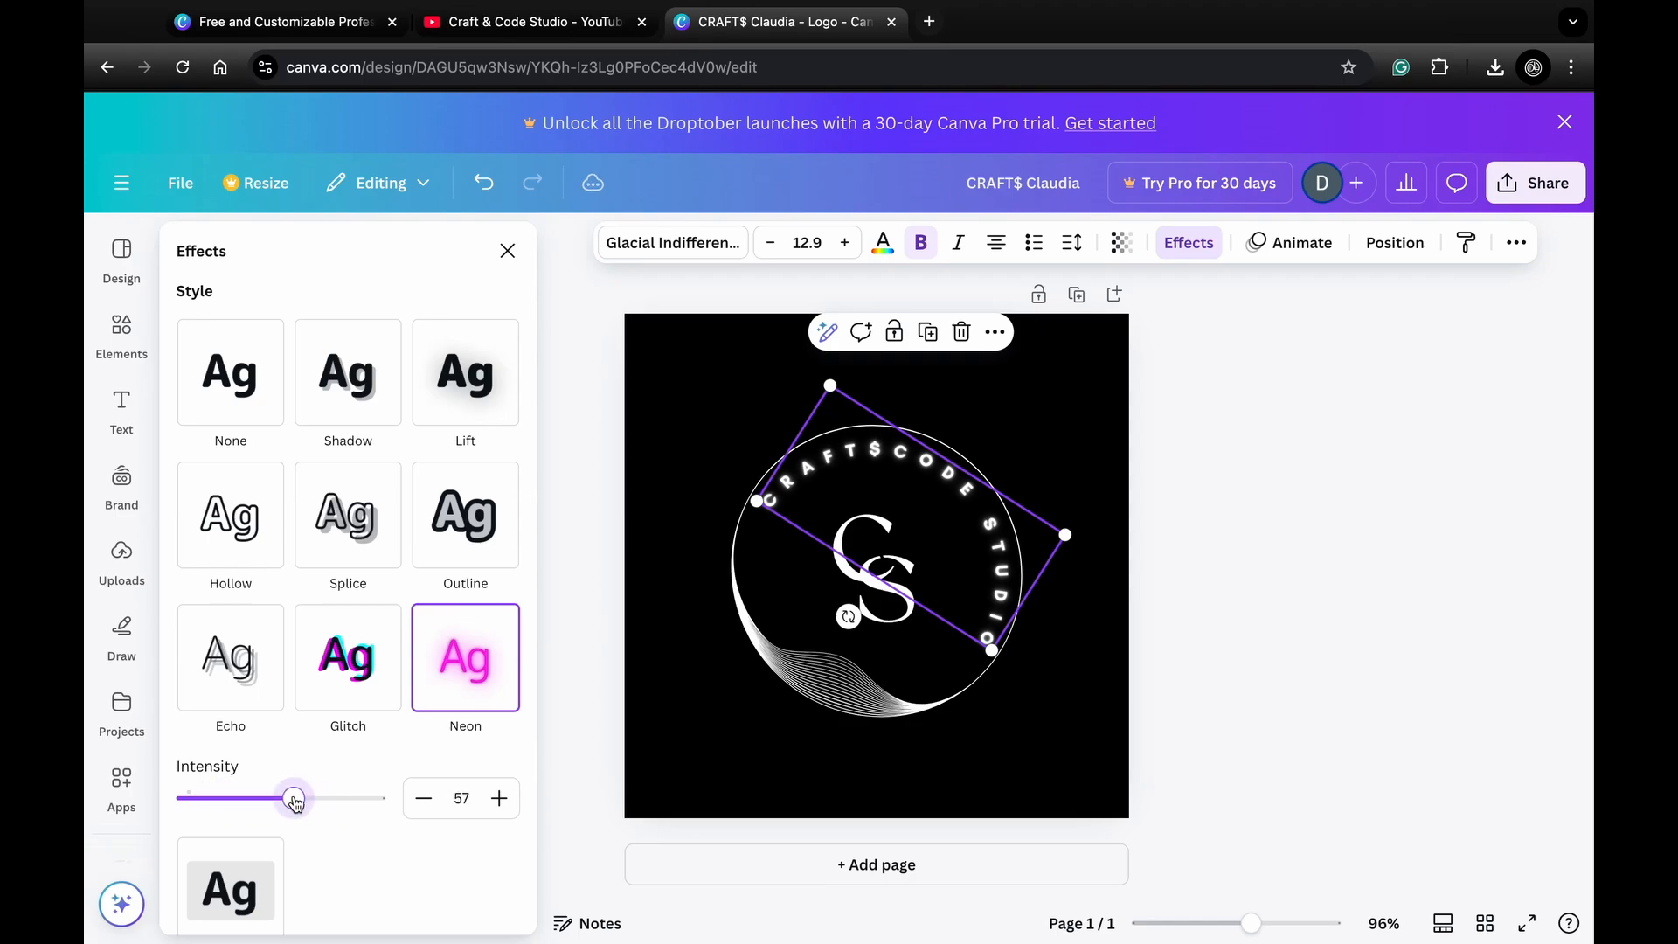
Apply the Glitch effect to the curved studio text with offset 1 and direction 19
{"action": "left_click", "coordinate": [354, 668]}
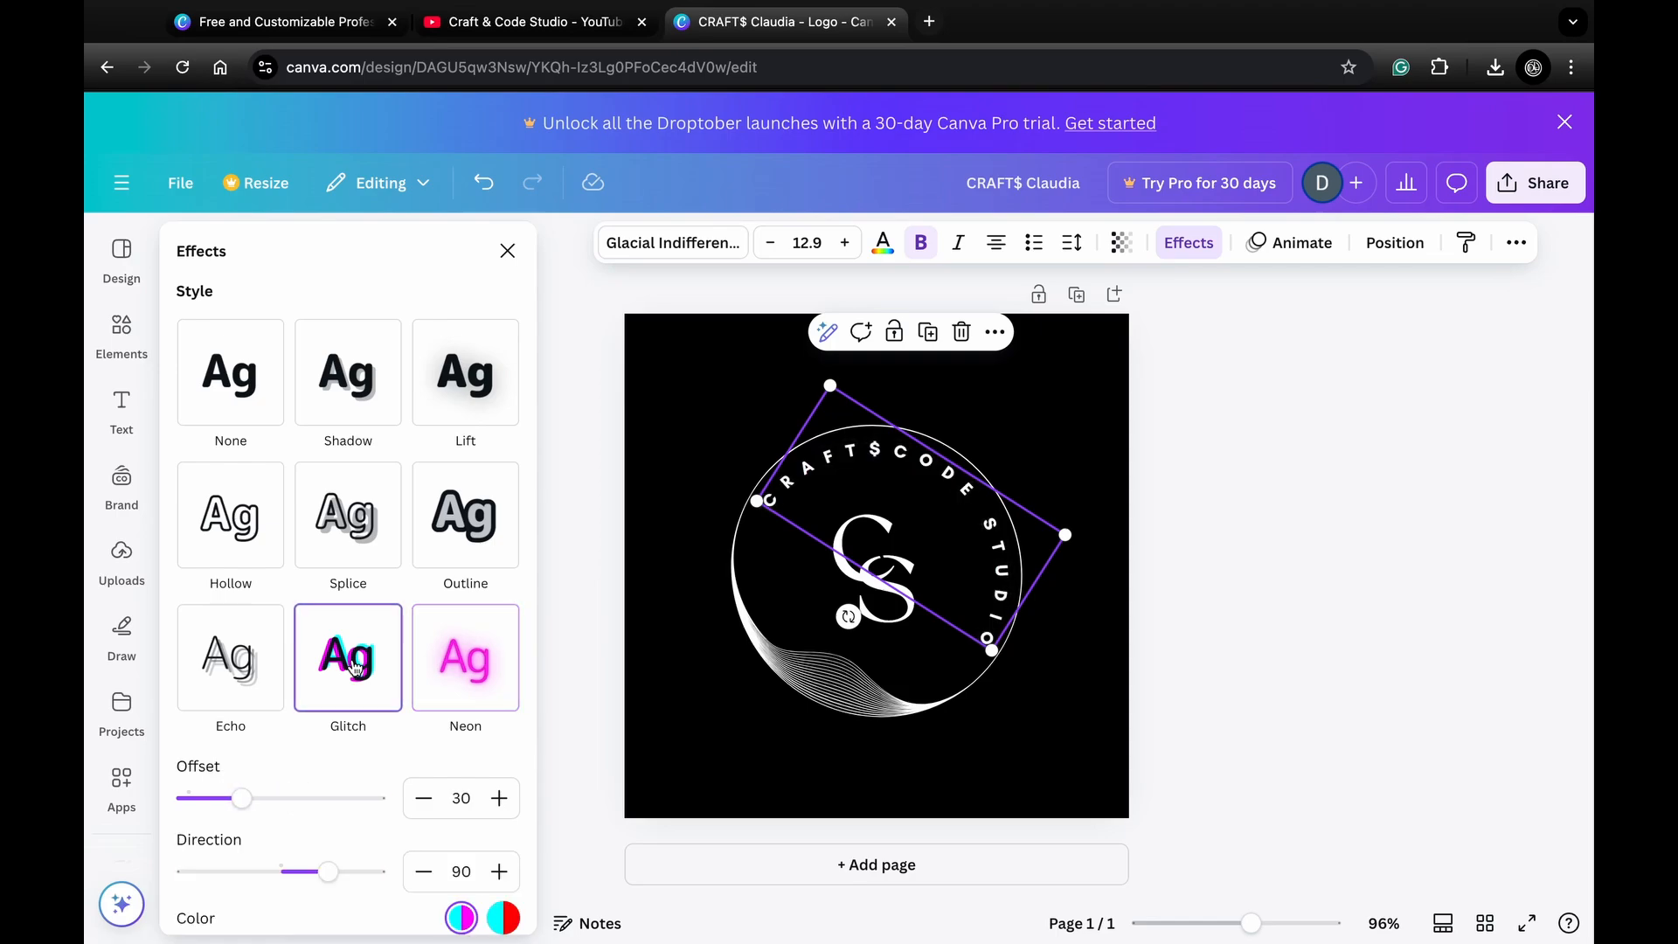
{"action": "left_click_drag", "start_coordinate": [241, 798], "coordinate": [182, 795]}
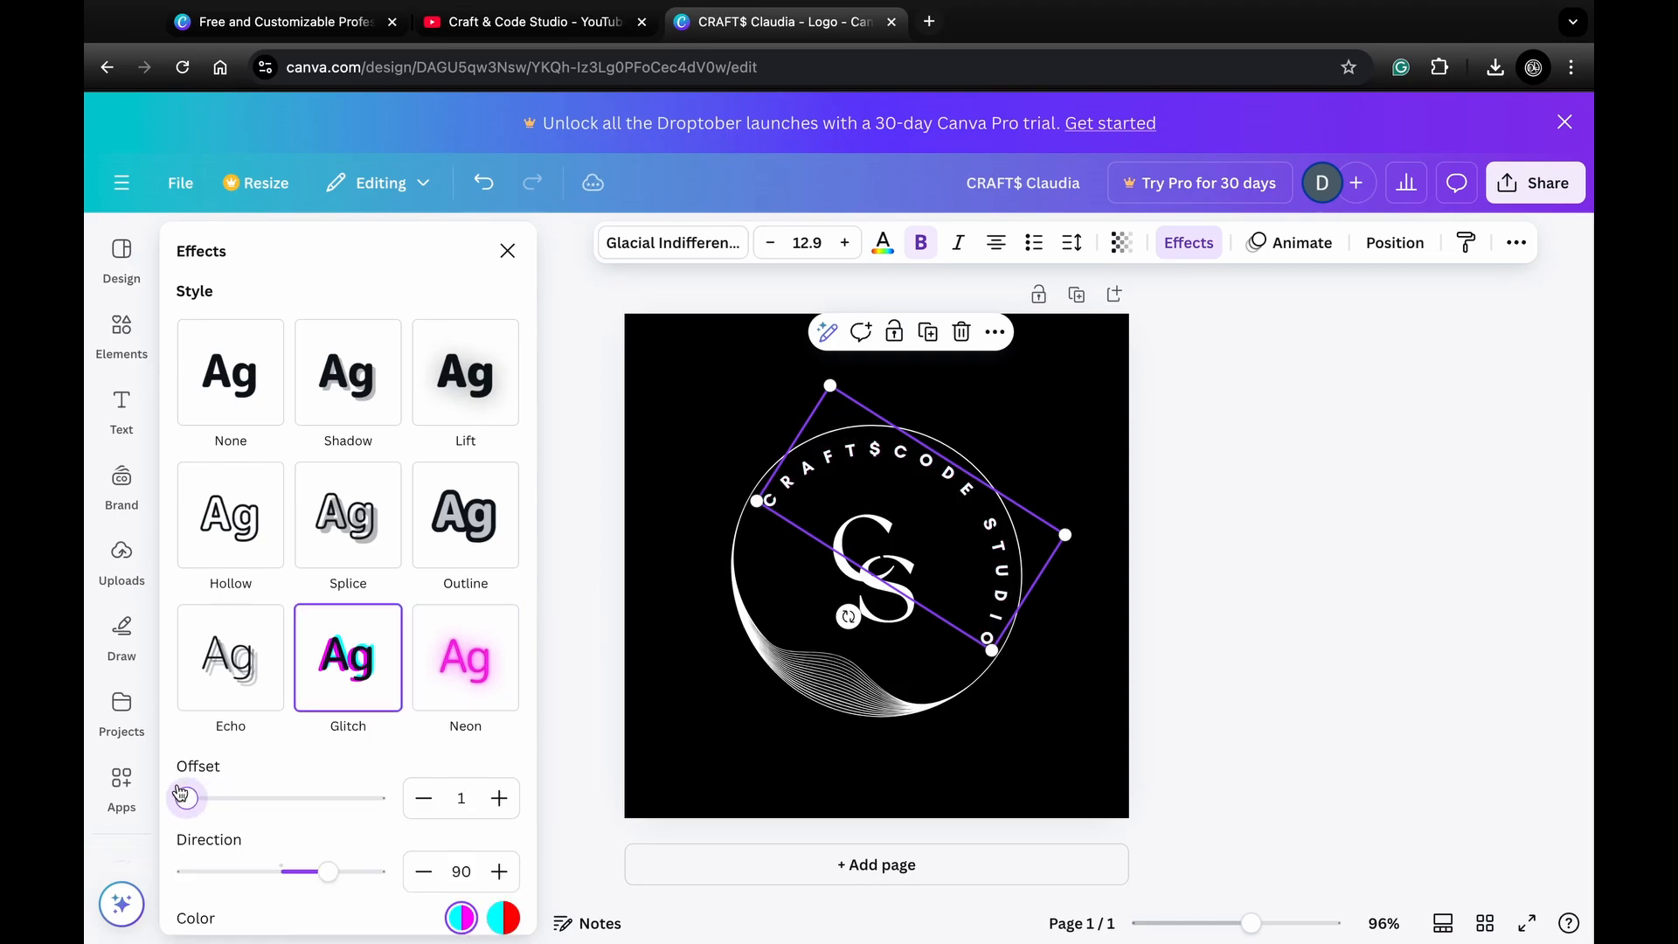
{"action": "left_click_drag", "start_coordinate": [327, 871], "coordinate": [291, 872]}
{"action": "scroll", "coordinate": [320, 828], "scroll_direction": "down", "scroll_amount": 5}
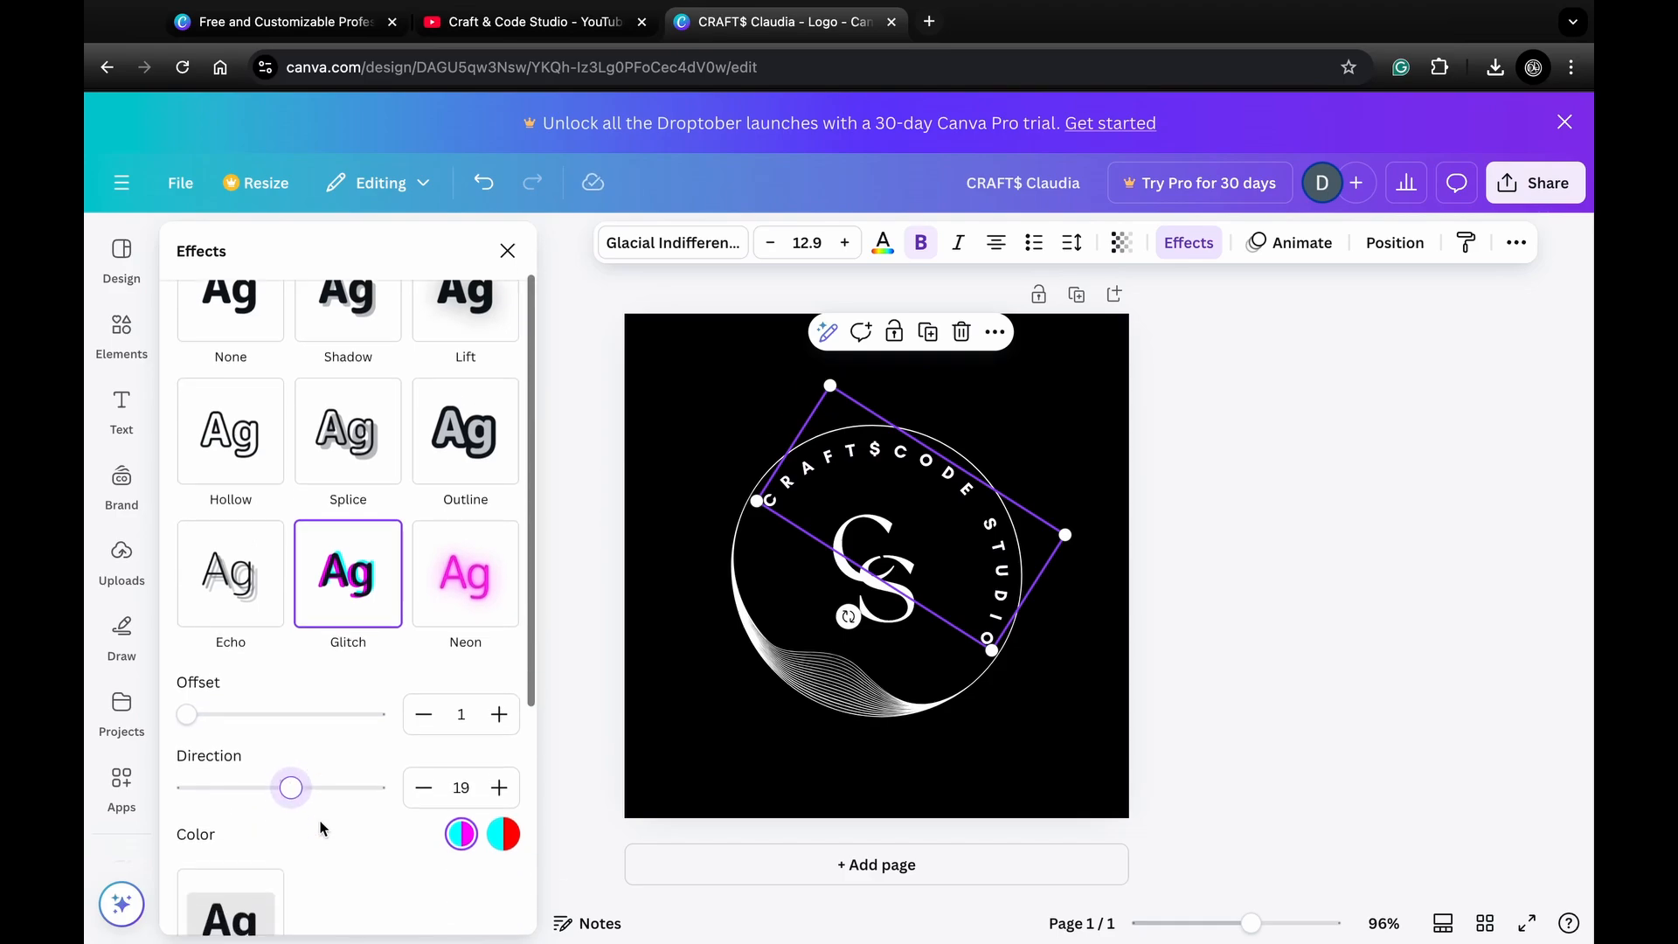
{"action": "scroll", "coordinate": [320, 828], "scroll_direction": "down", "scroll_amount": 1}
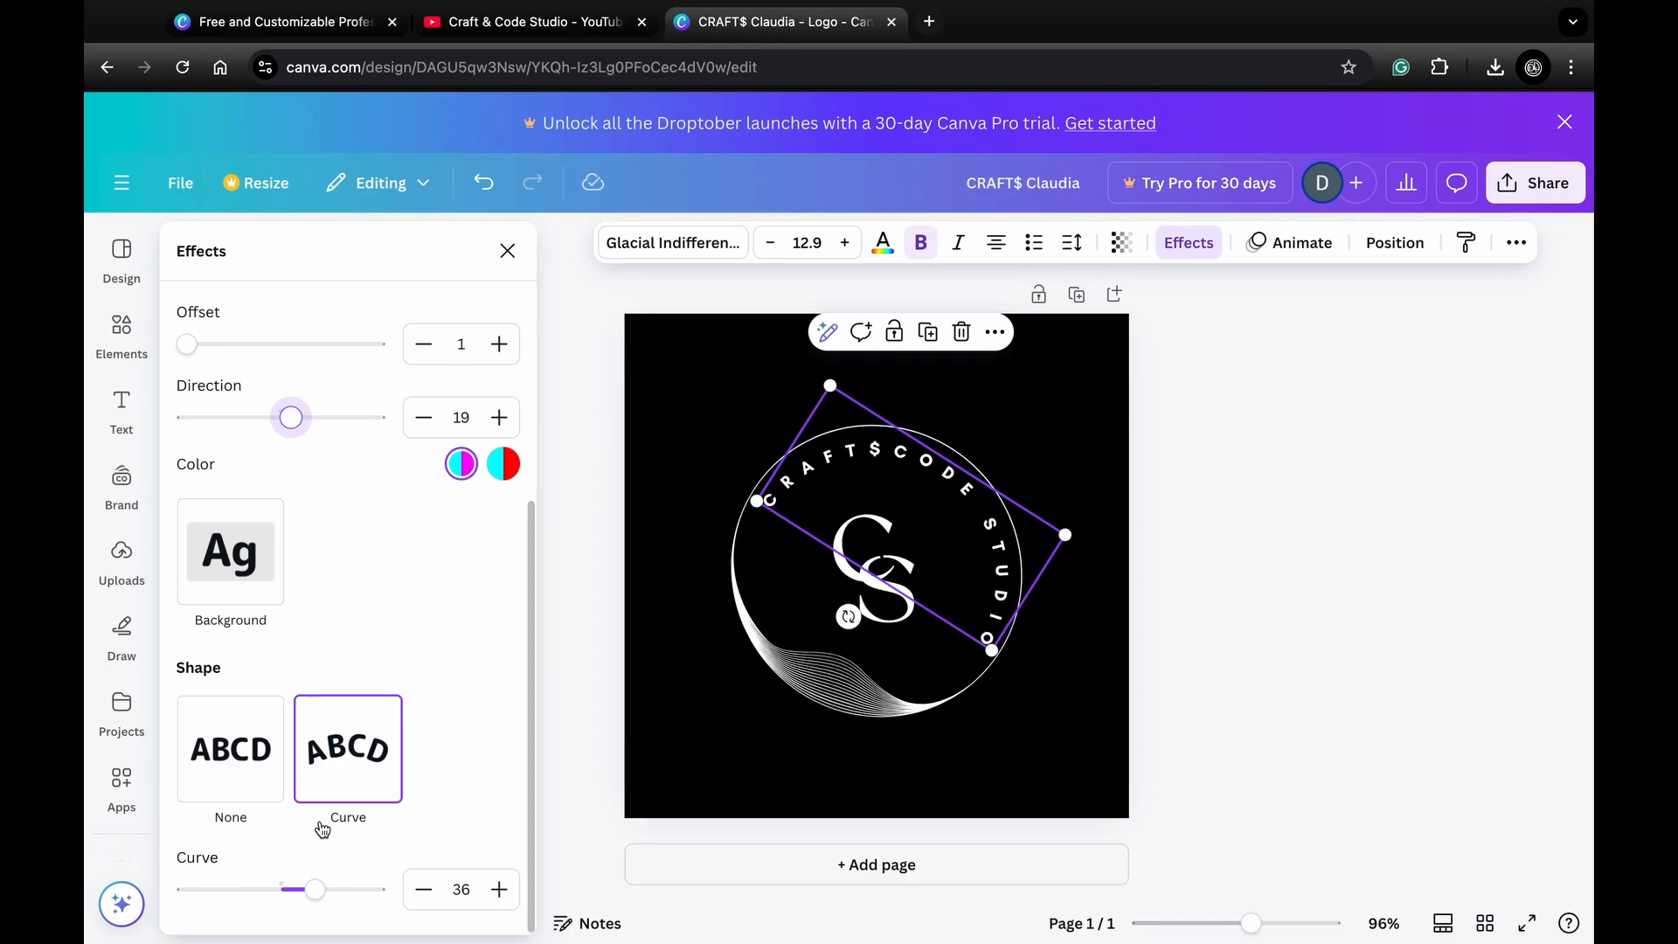
Try out the transparency of the circular wave graphic, leaving it set to 100
{"action": "left_click", "coordinate": [836, 660]}
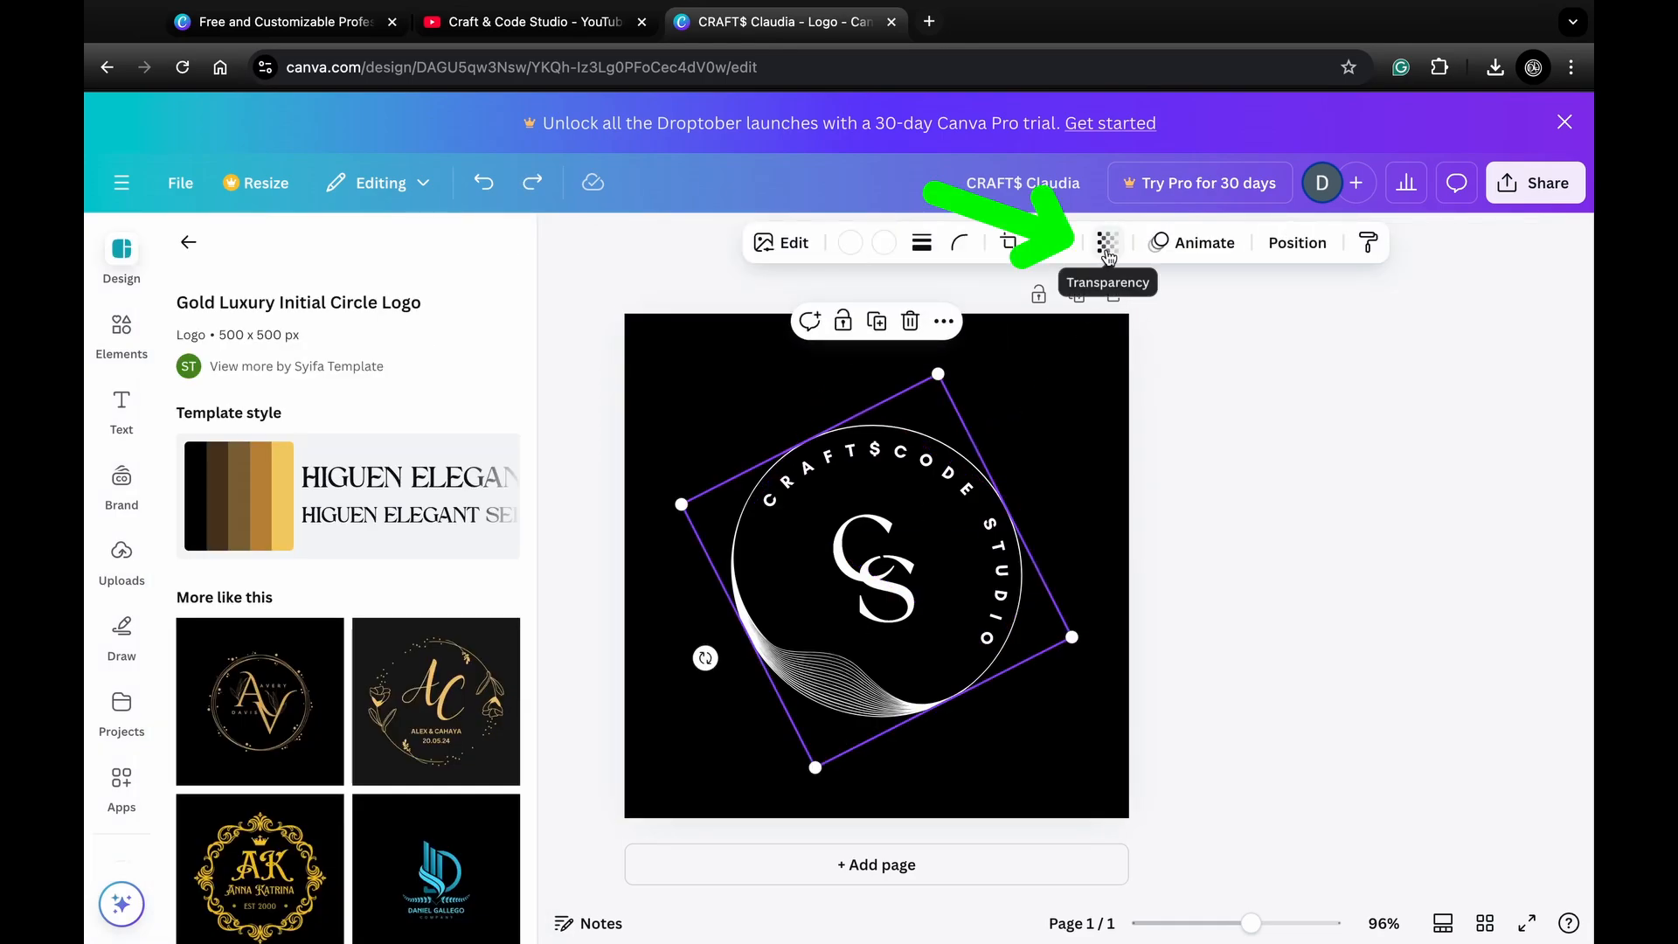
{"action": "left_click", "coordinate": [1107, 244]}
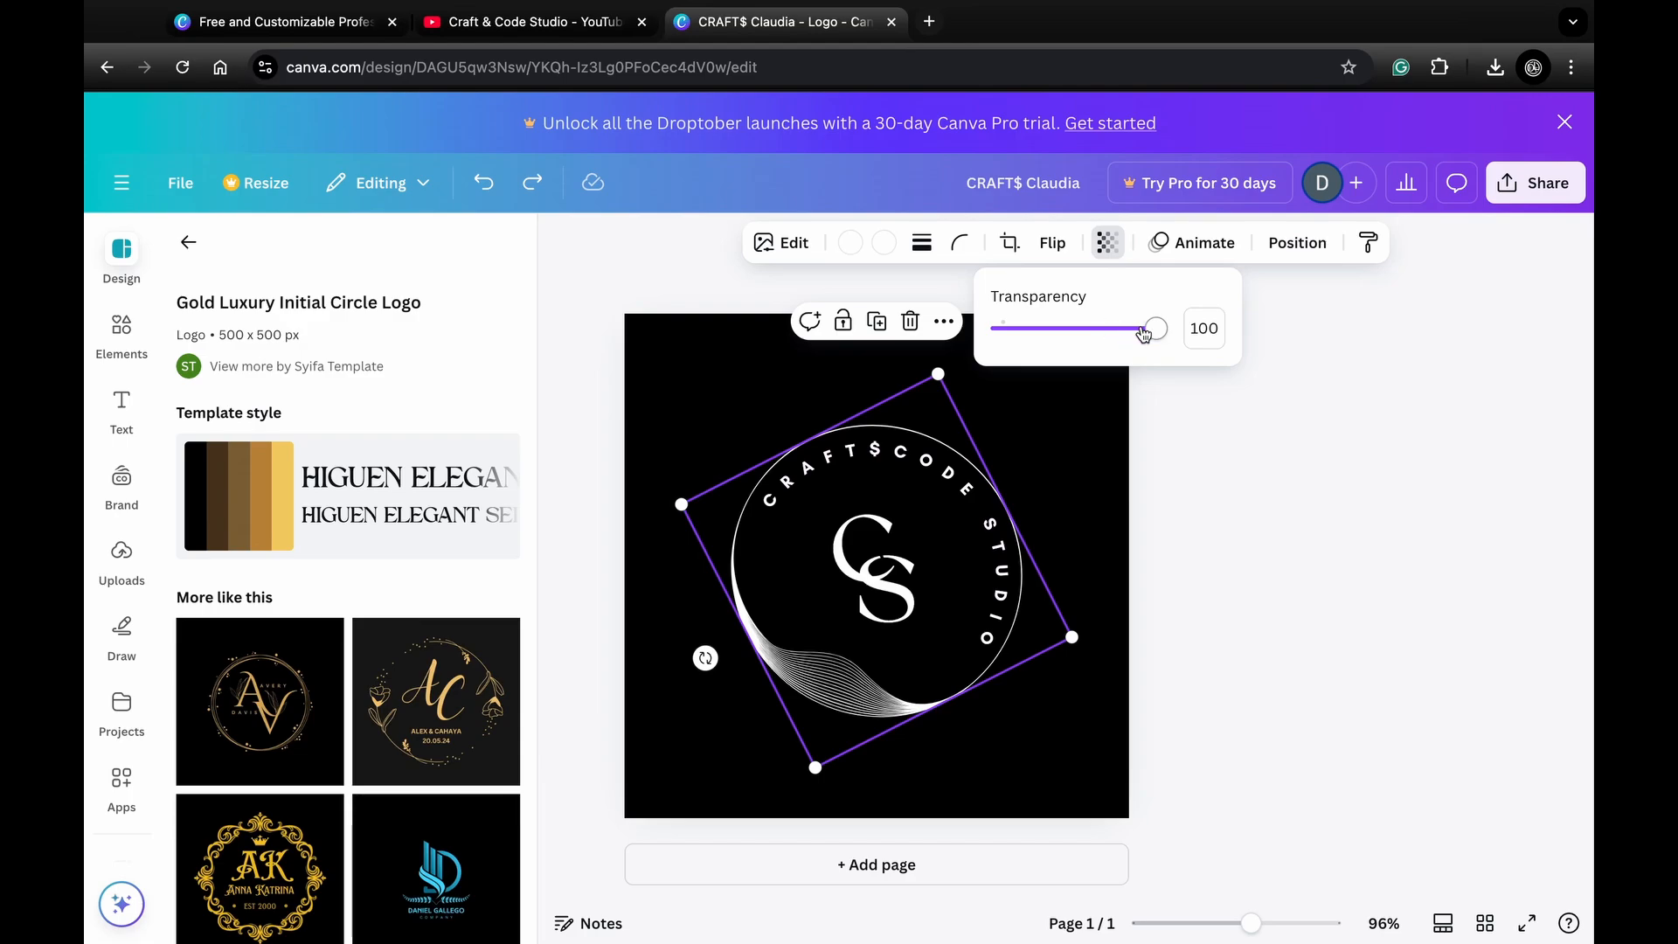
{"action": "mouse_move", "coordinate": [1156, 330]}
{"action": "left_mouse_down"}
{"action": "mouse_move", "coordinate": [1006, 344]}
{"action": "mouse_move", "coordinate": [1162, 336]}
{"action": "left_mouse_up"}
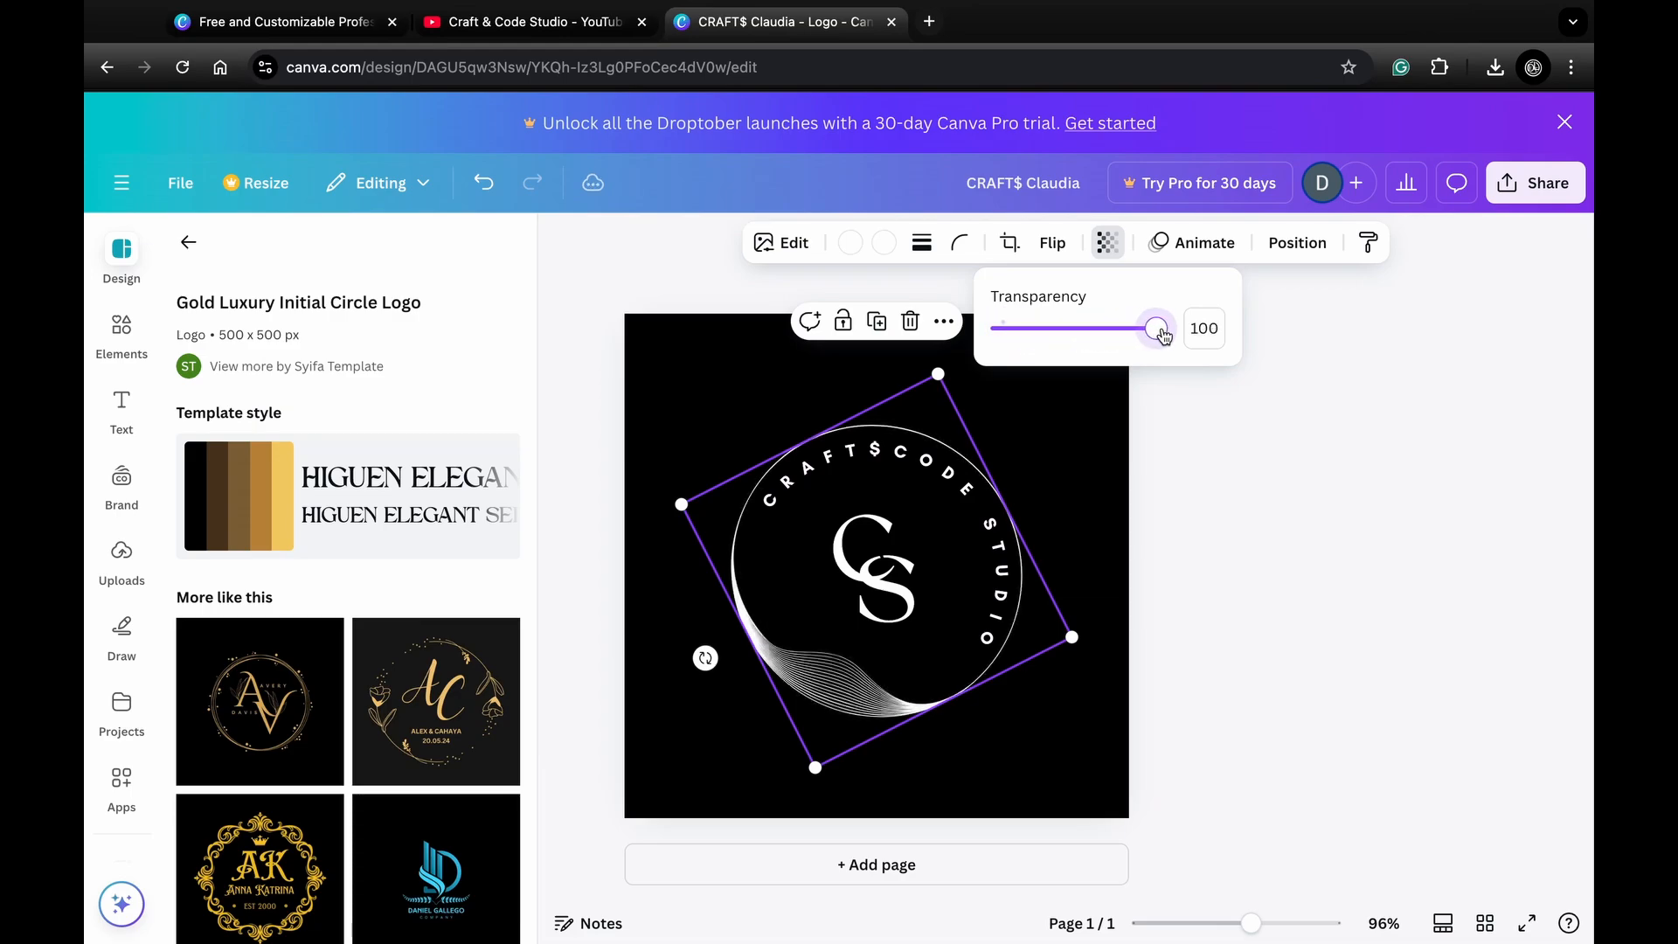
{"action": "left_click", "coordinate": [1185, 412]}
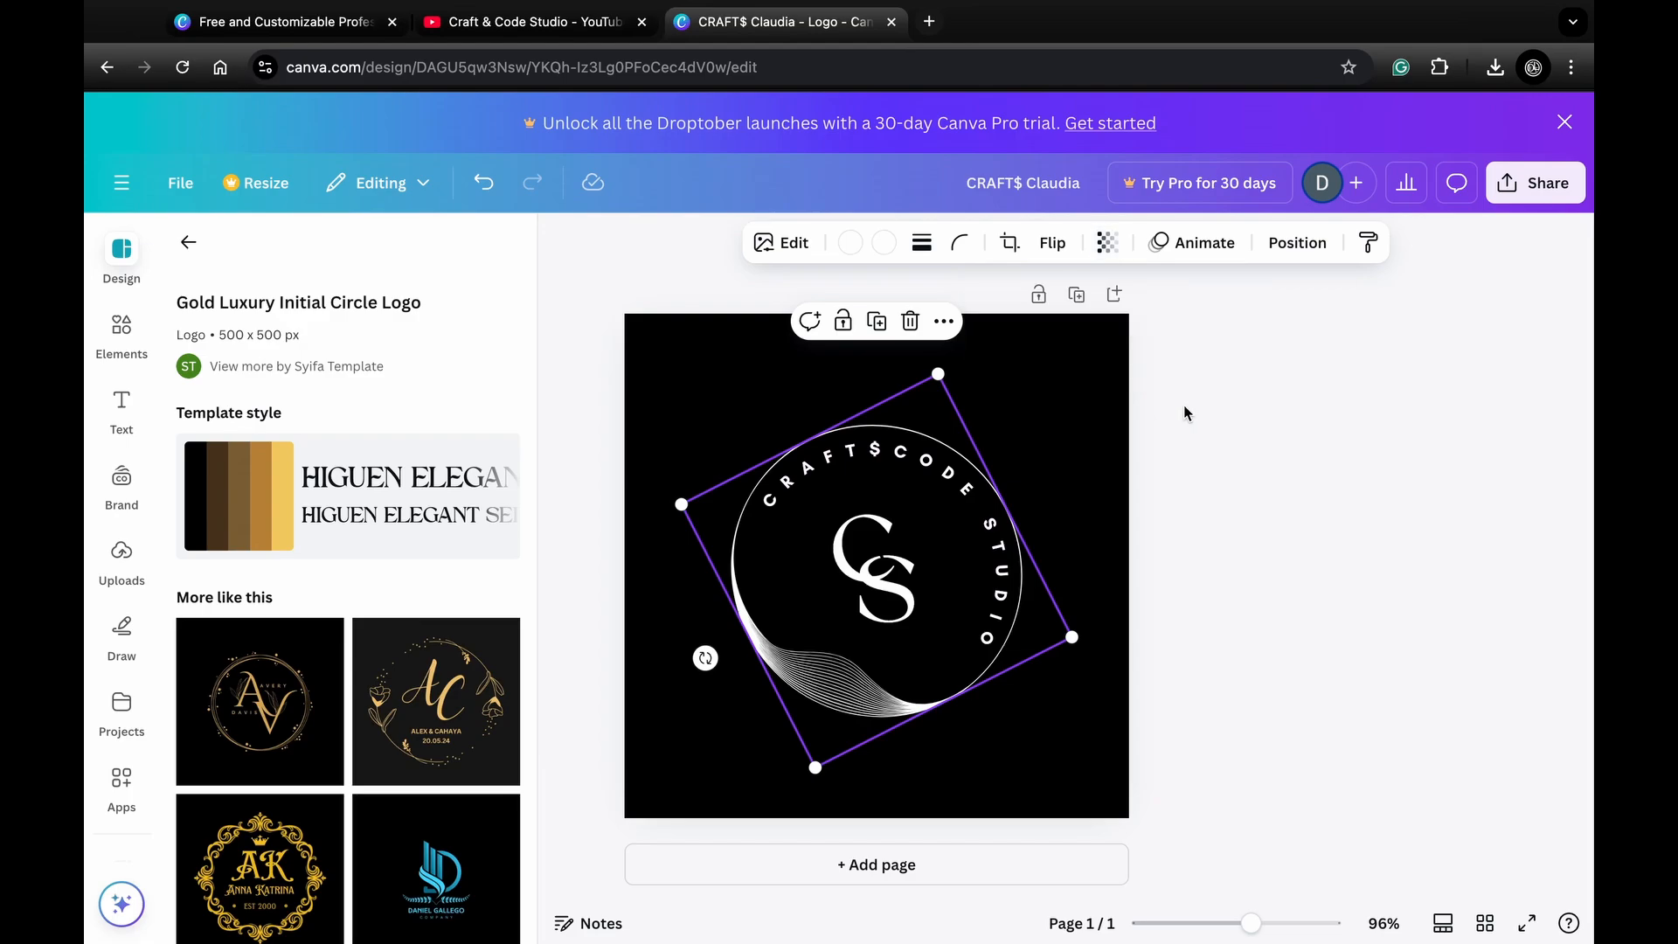
{"action": "left_click", "coordinate": [1011, 404]}
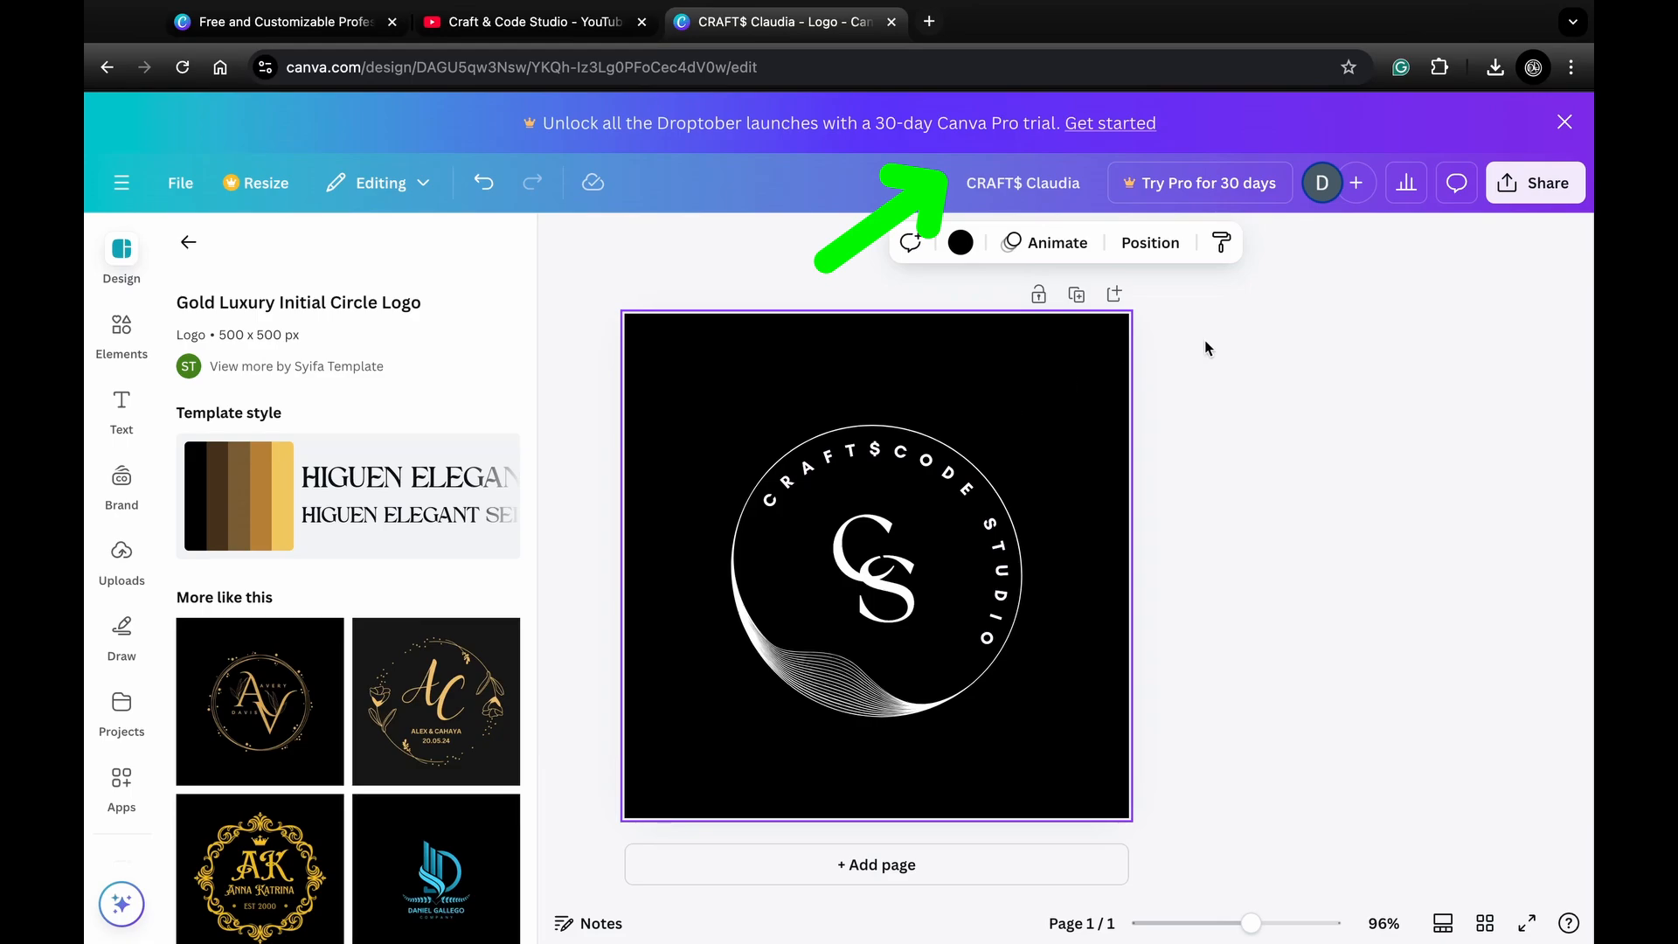
Rename the design as "logo"
{"action": "left_click", "coordinate": [1022, 183]}
{"action": "key", "text": "BackSpace"}
{"action": "key", "text": "BackSpace"}
{"action": "key", "text": "BackSpace"}
{"action": "key", "text": "BackSpace"}
{"action": "key", "text": "BackSpace"}
{"action": "key", "text": "BackSpace"}
{"action": "key", "text": "BackSpace"}
{"action": "key", "text": "BackSpace"}
{"action": "key", "text": "BackSpace"}
{"action": "key", "text": "BackSpace"}
{"action": "key", "text": "BackSpace"}
{"action": "key", "text": "BackSpace"}
{"action": "key", "text": "BackSpace"}
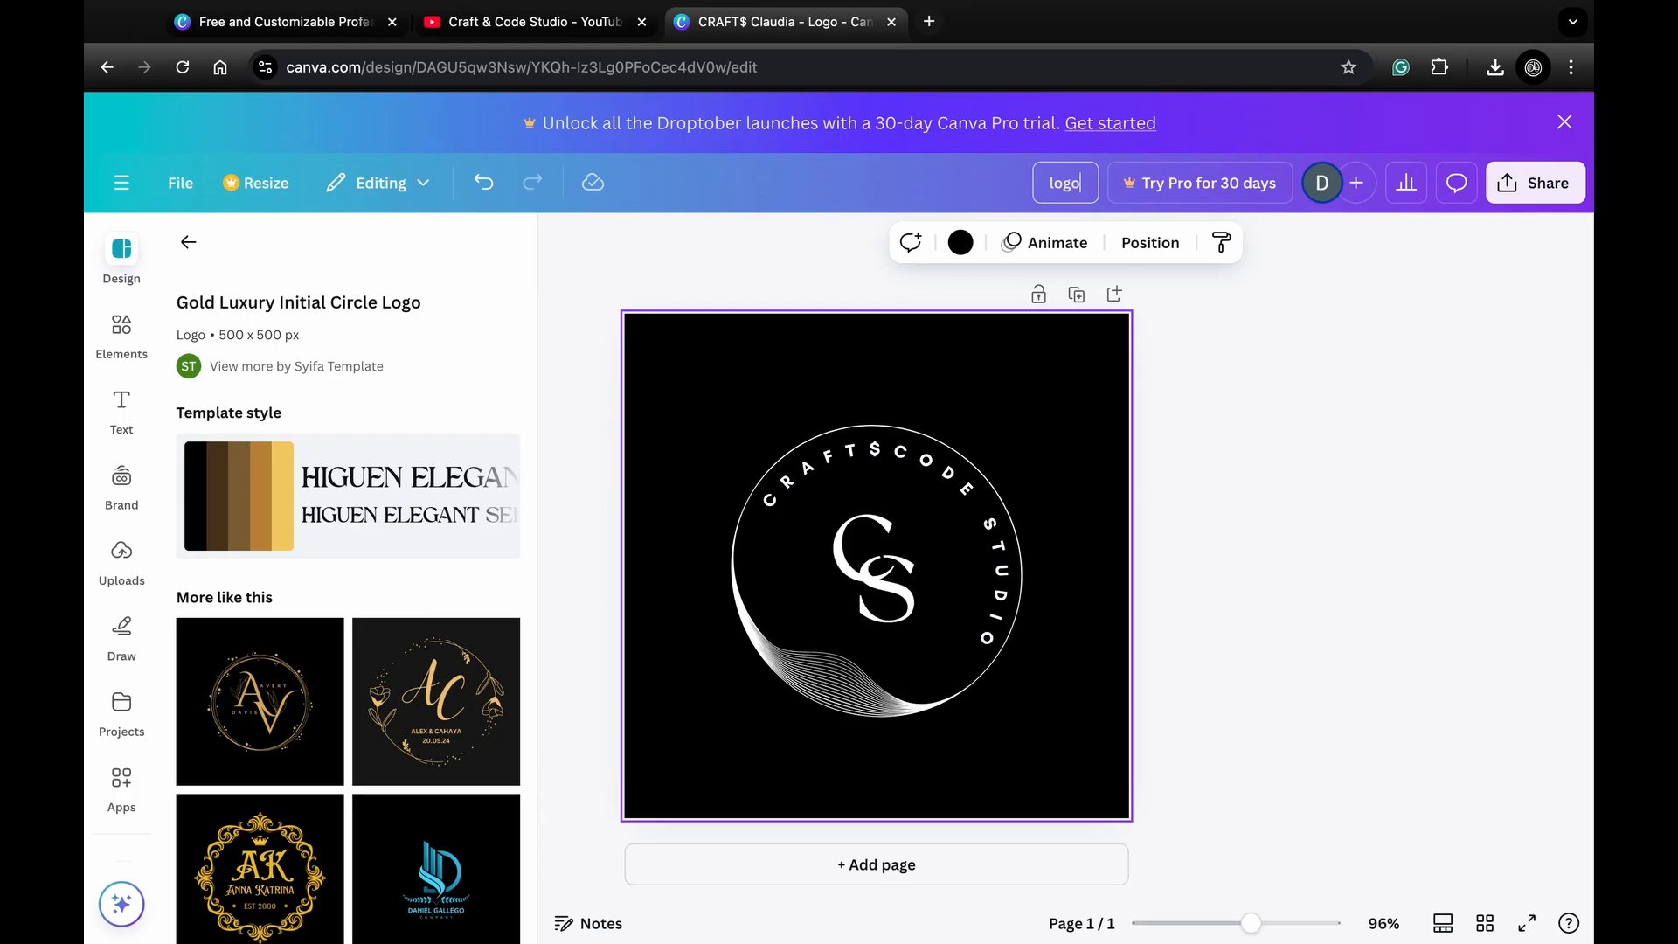
{"action": "left_click", "coordinate": [1194, 333]}
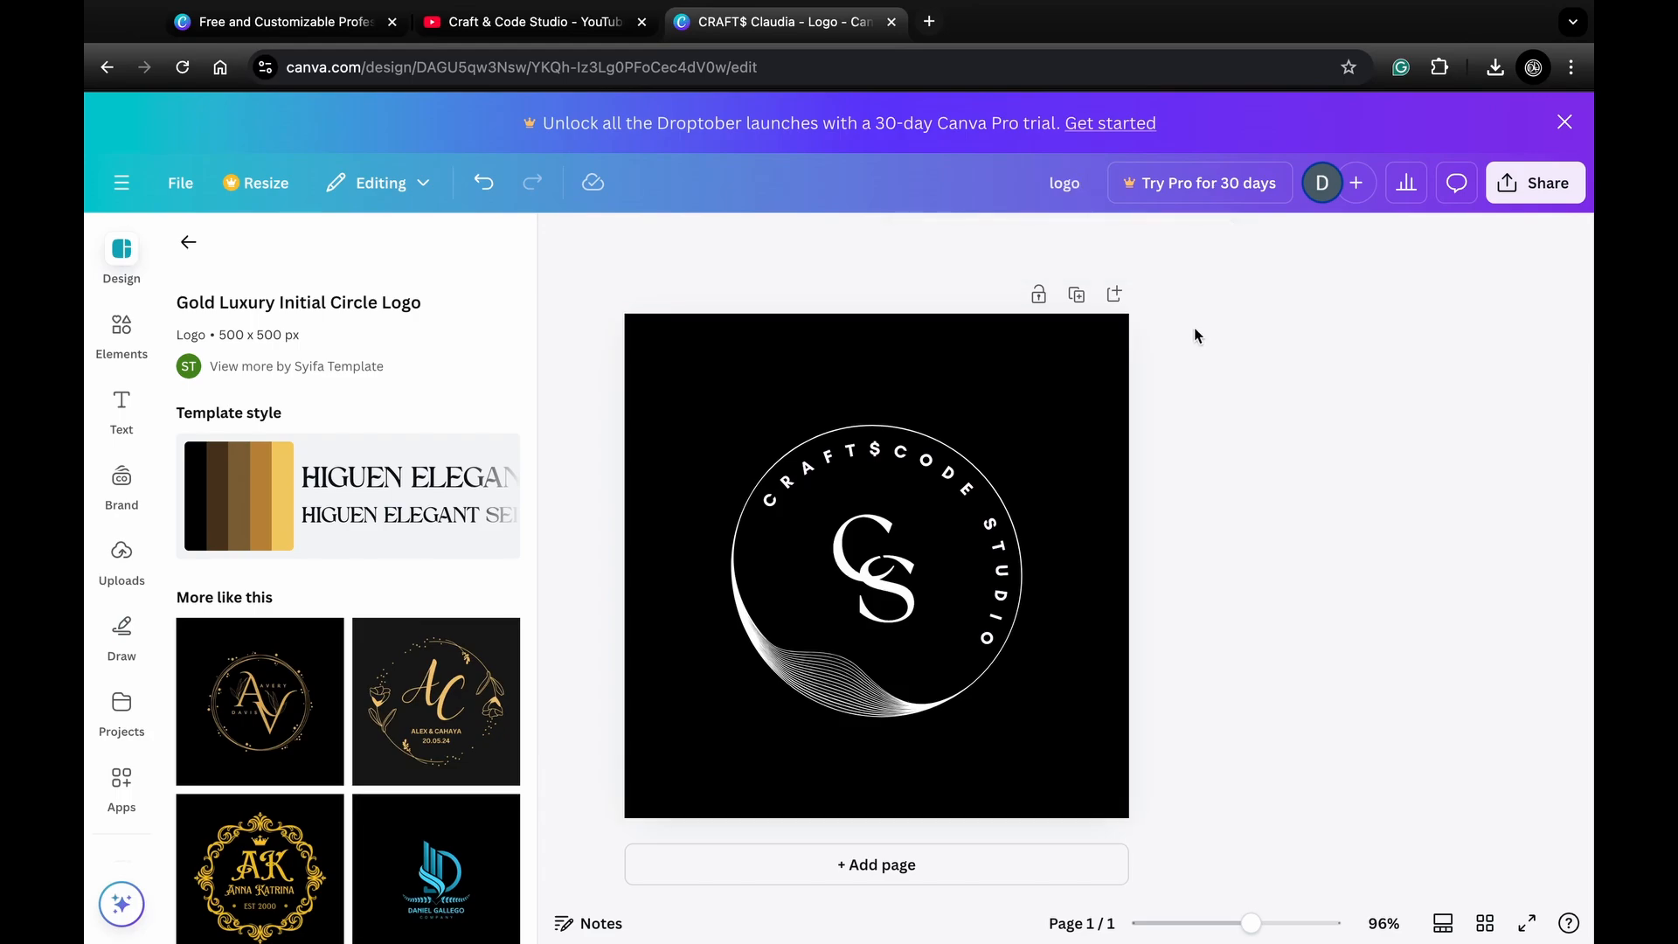
Download the logo design as a 500 × 500 px PNG and open the downloaded logo.png
{"action": "left_click", "coordinate": [1519, 183]}
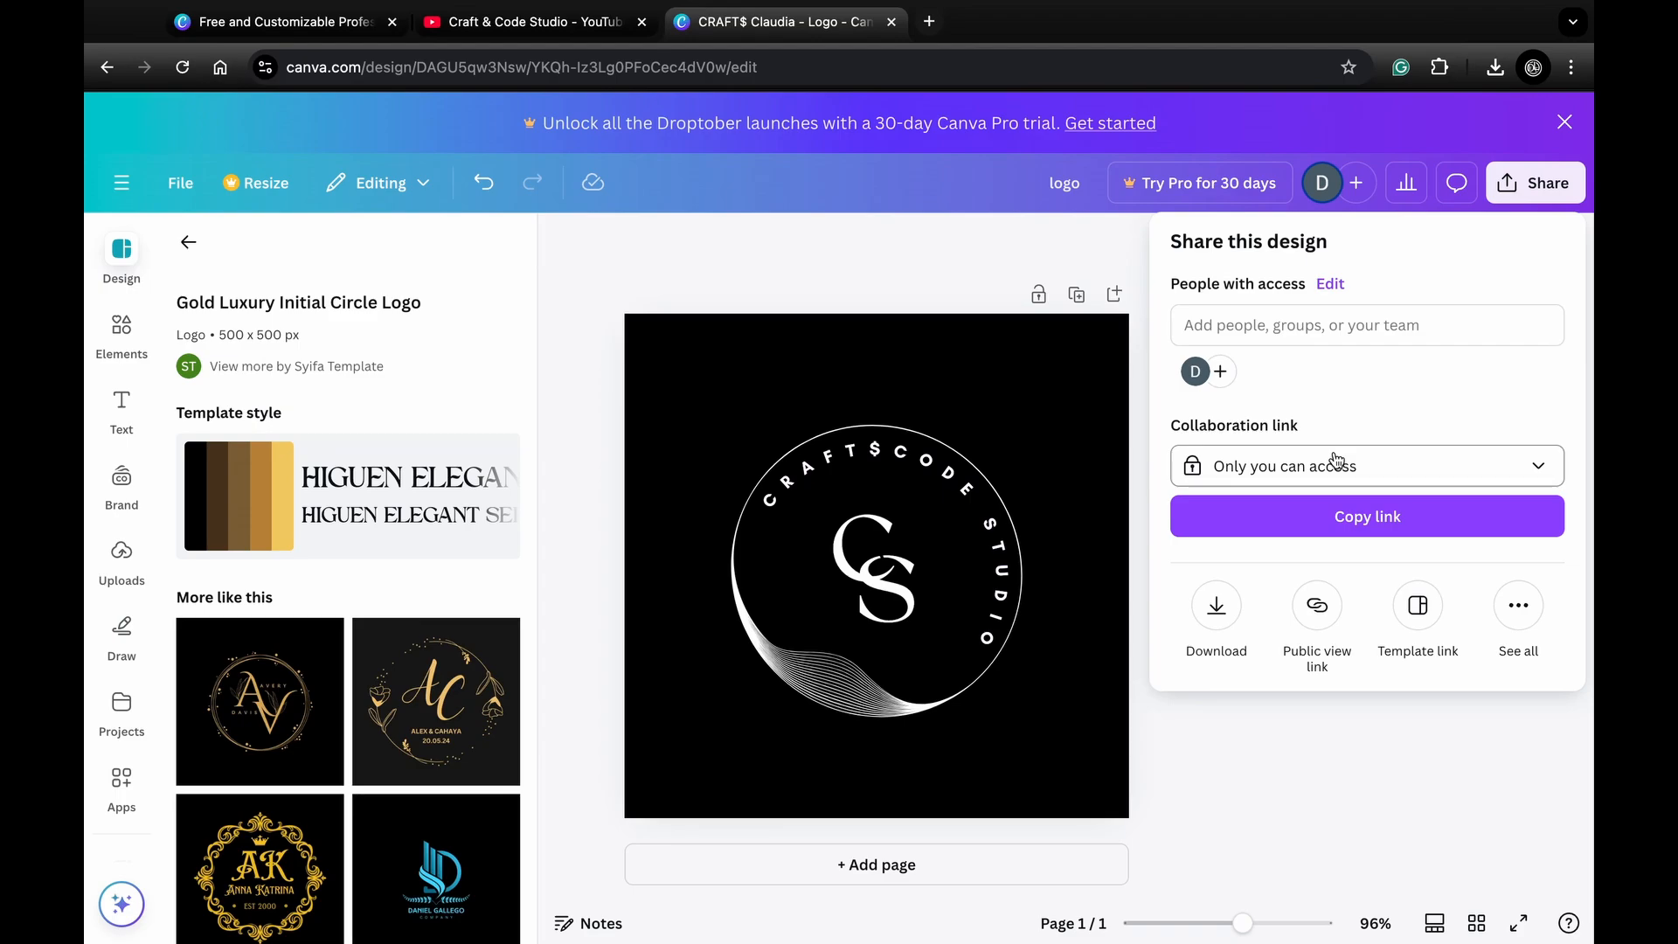
{"action": "left_click", "coordinate": [1217, 609]}
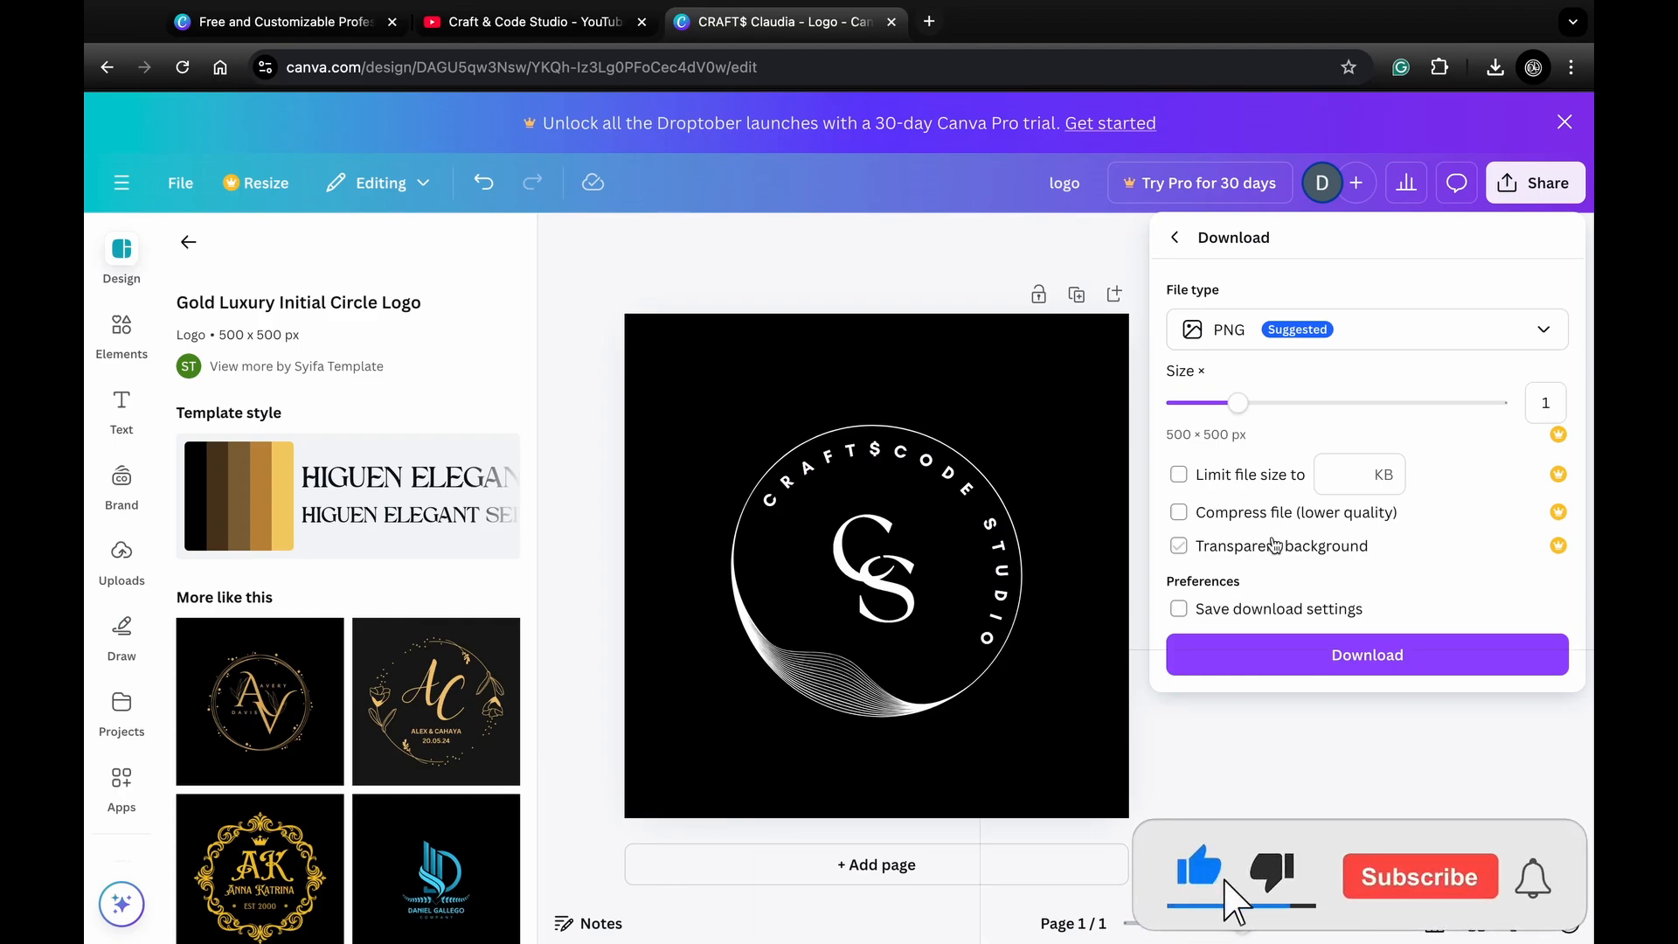
{"action": "left_click", "coordinate": [1362, 657]}
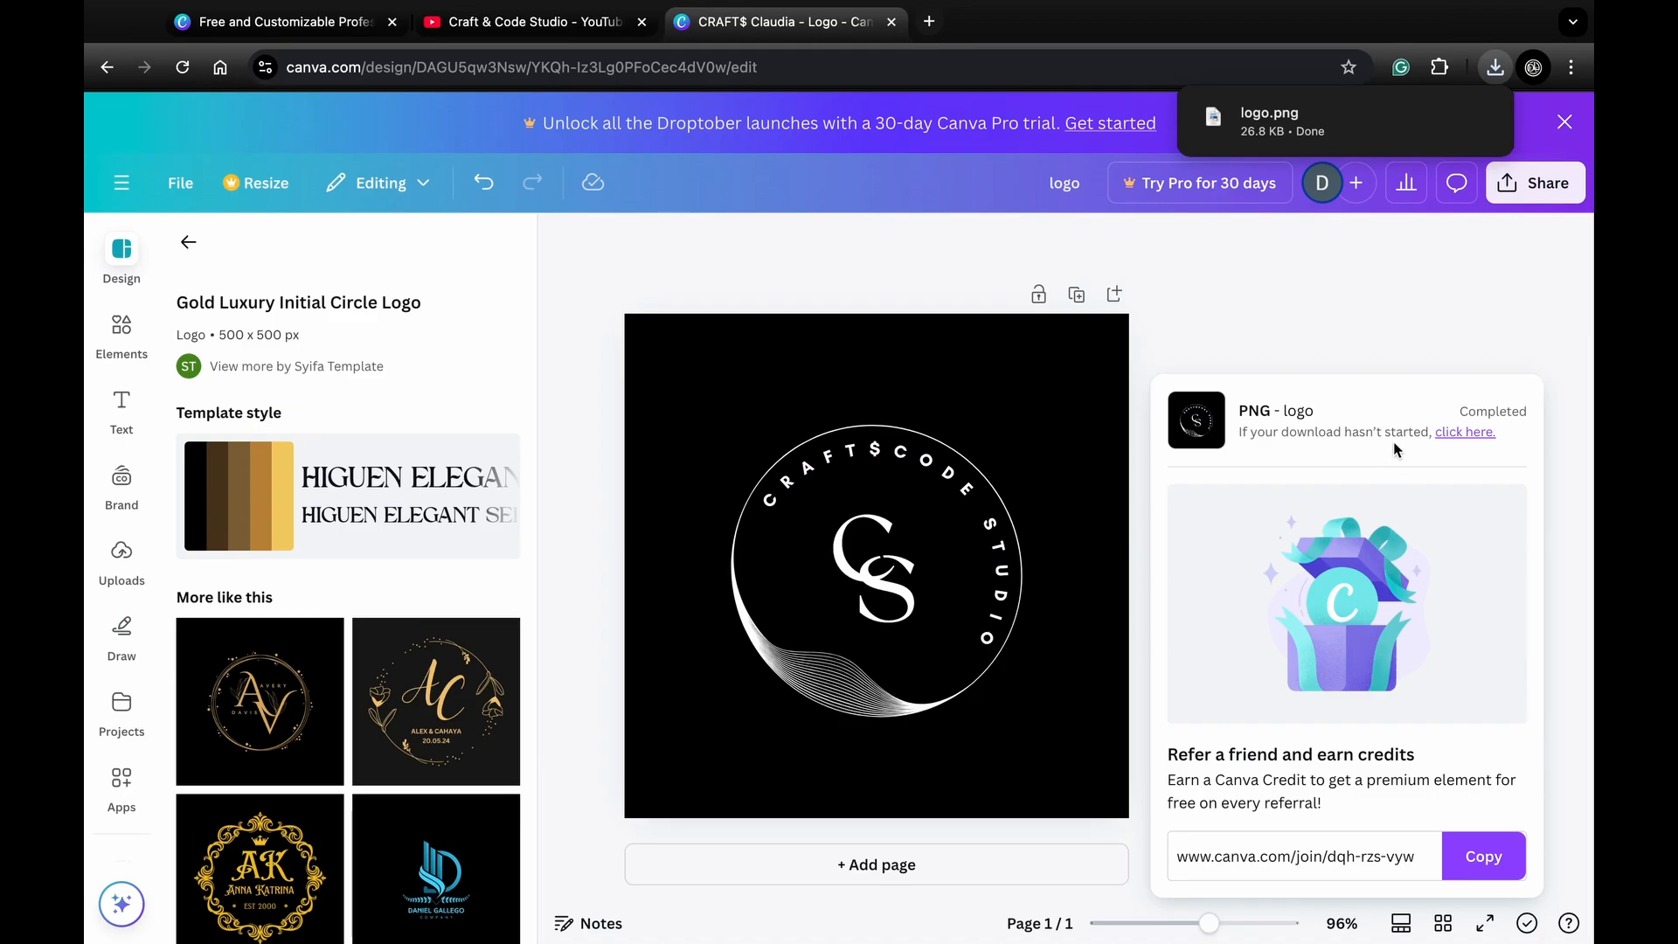
{"action": "mouse_move", "coordinate": [1299, 129]}
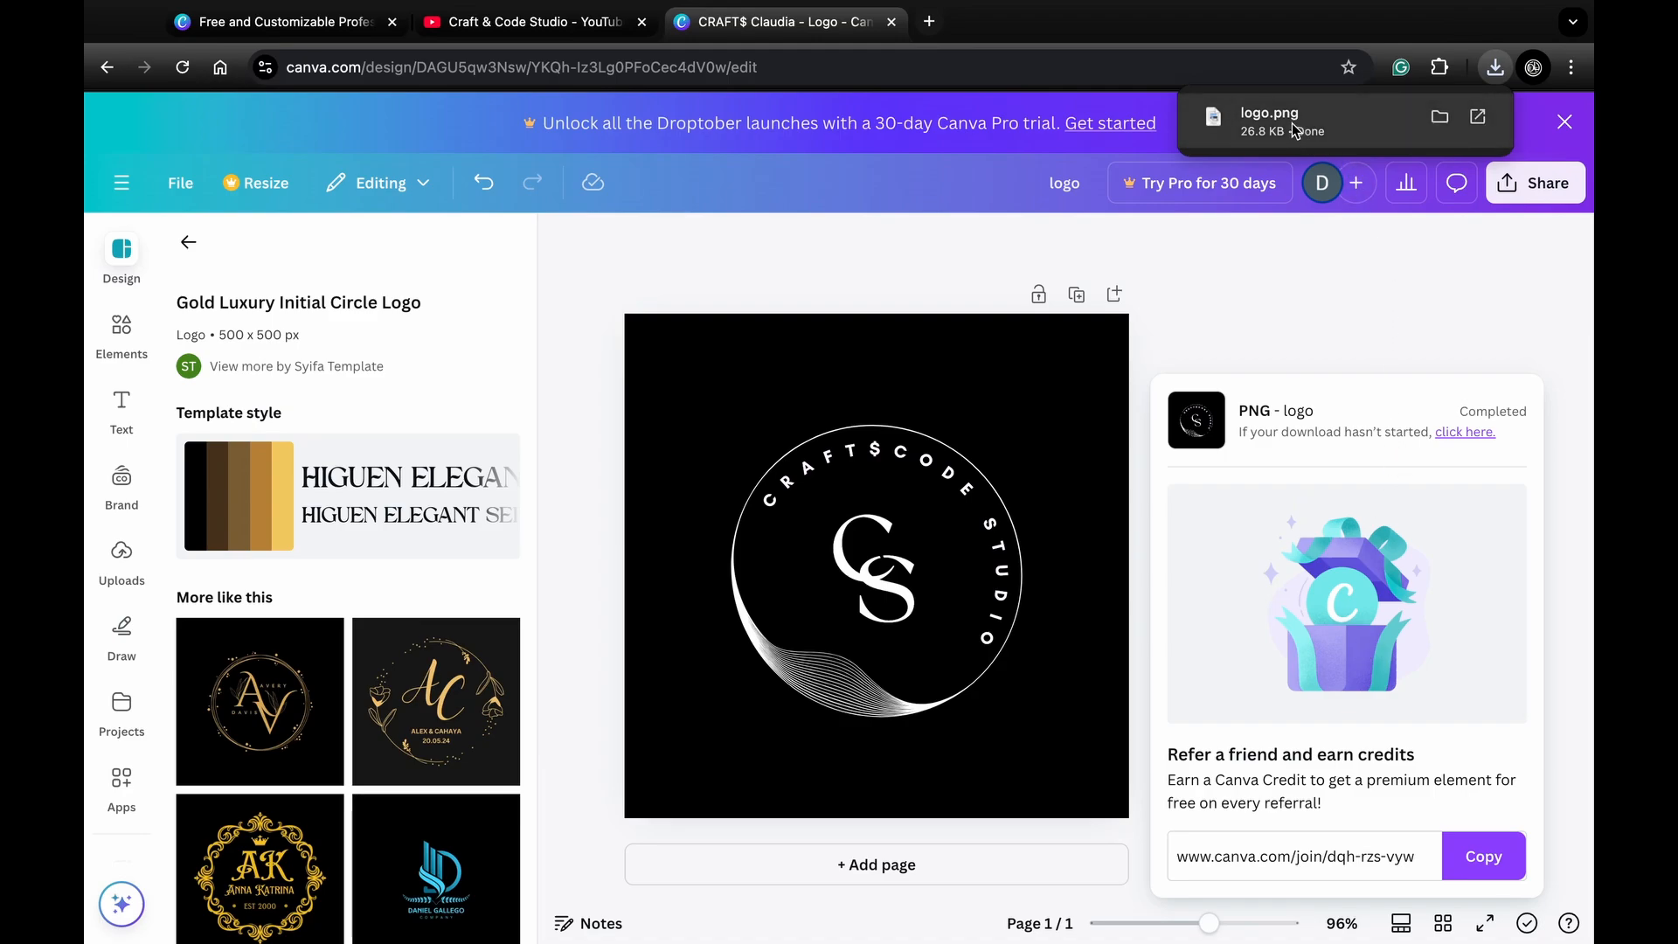
{"action": "left_click", "coordinate": [1292, 123]}
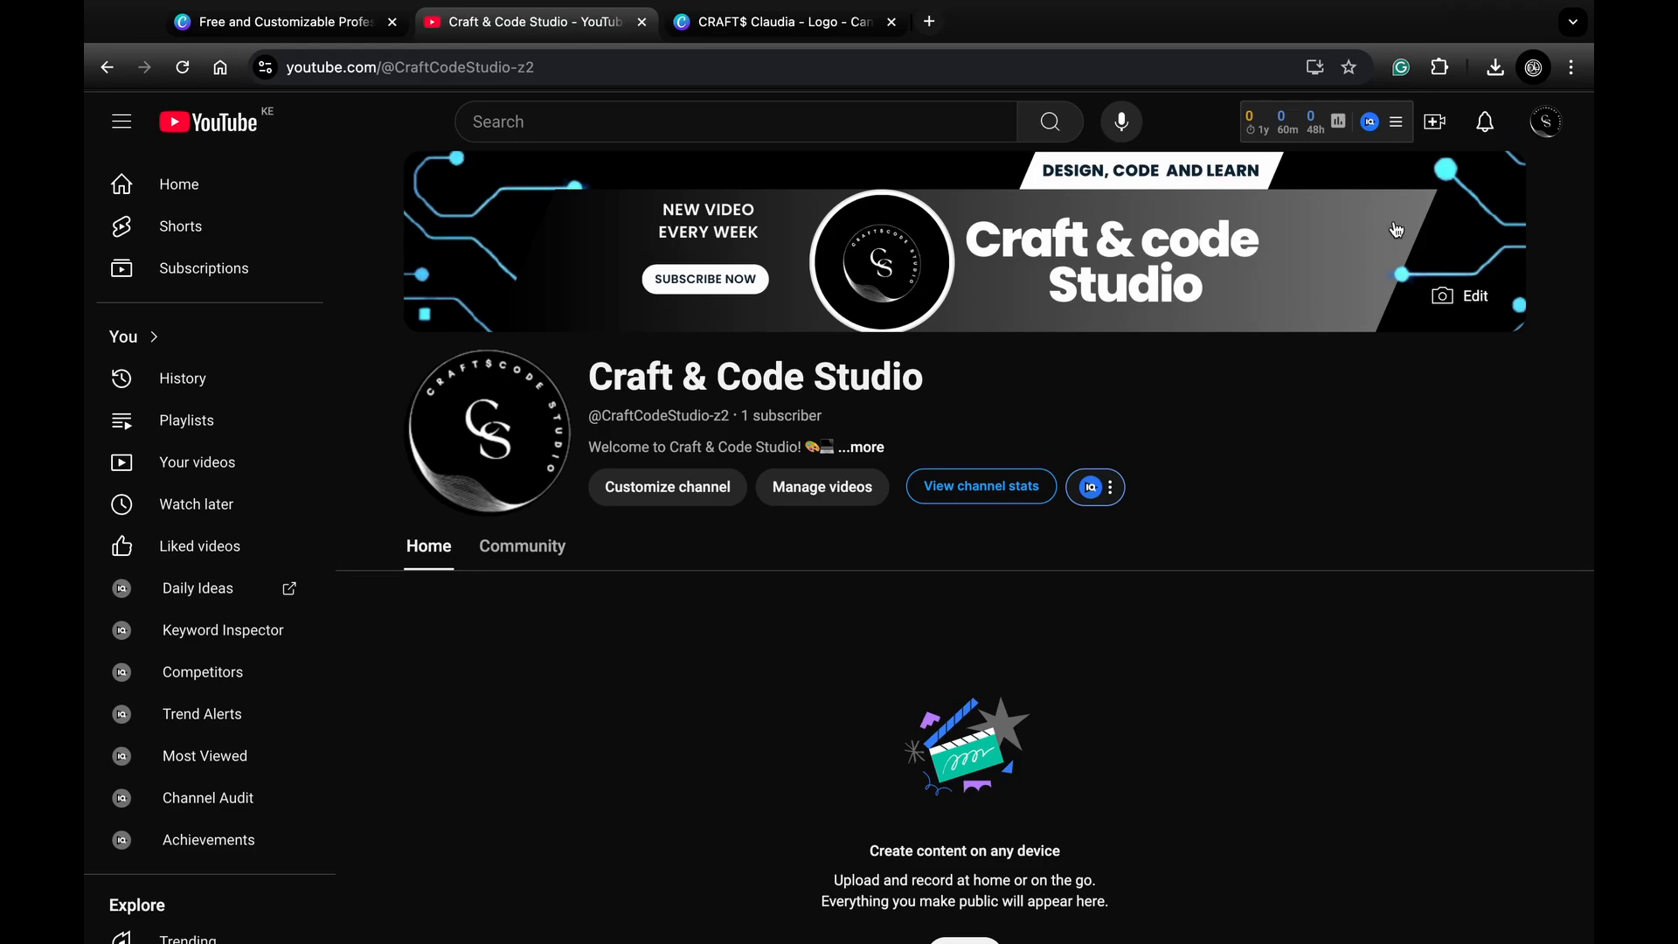
Open the channel's customization page and choose logo.png from Downloads as the new profile picture
{"action": "left_click", "coordinate": [648, 489]}
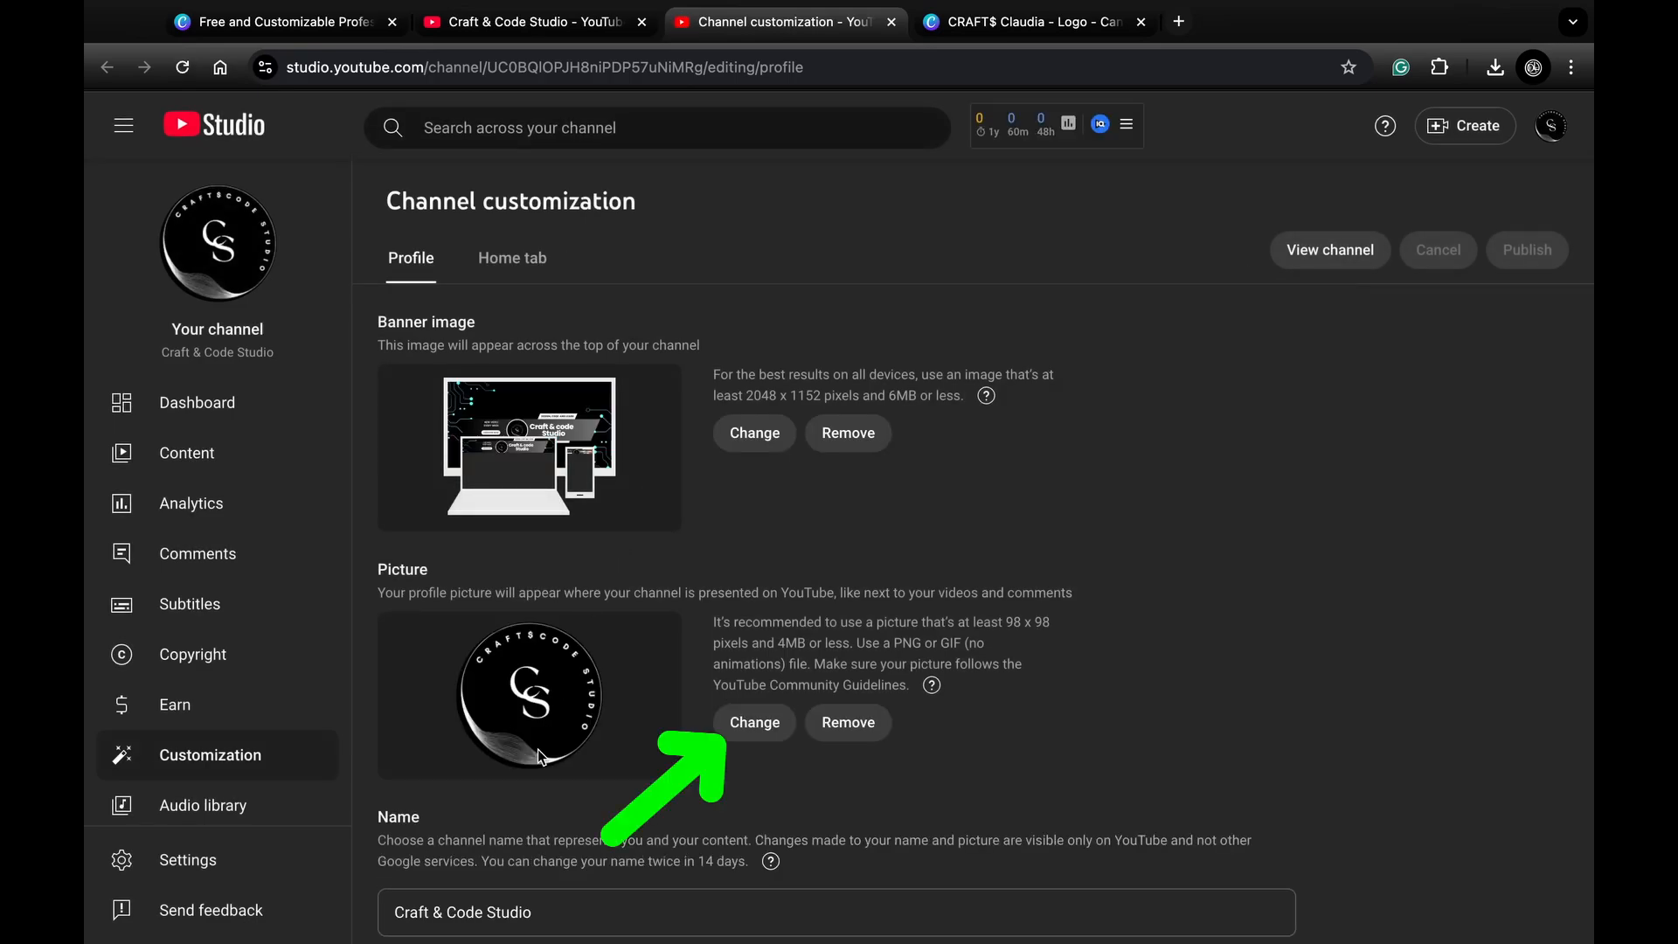
{"action": "left_click", "coordinate": [755, 728]}
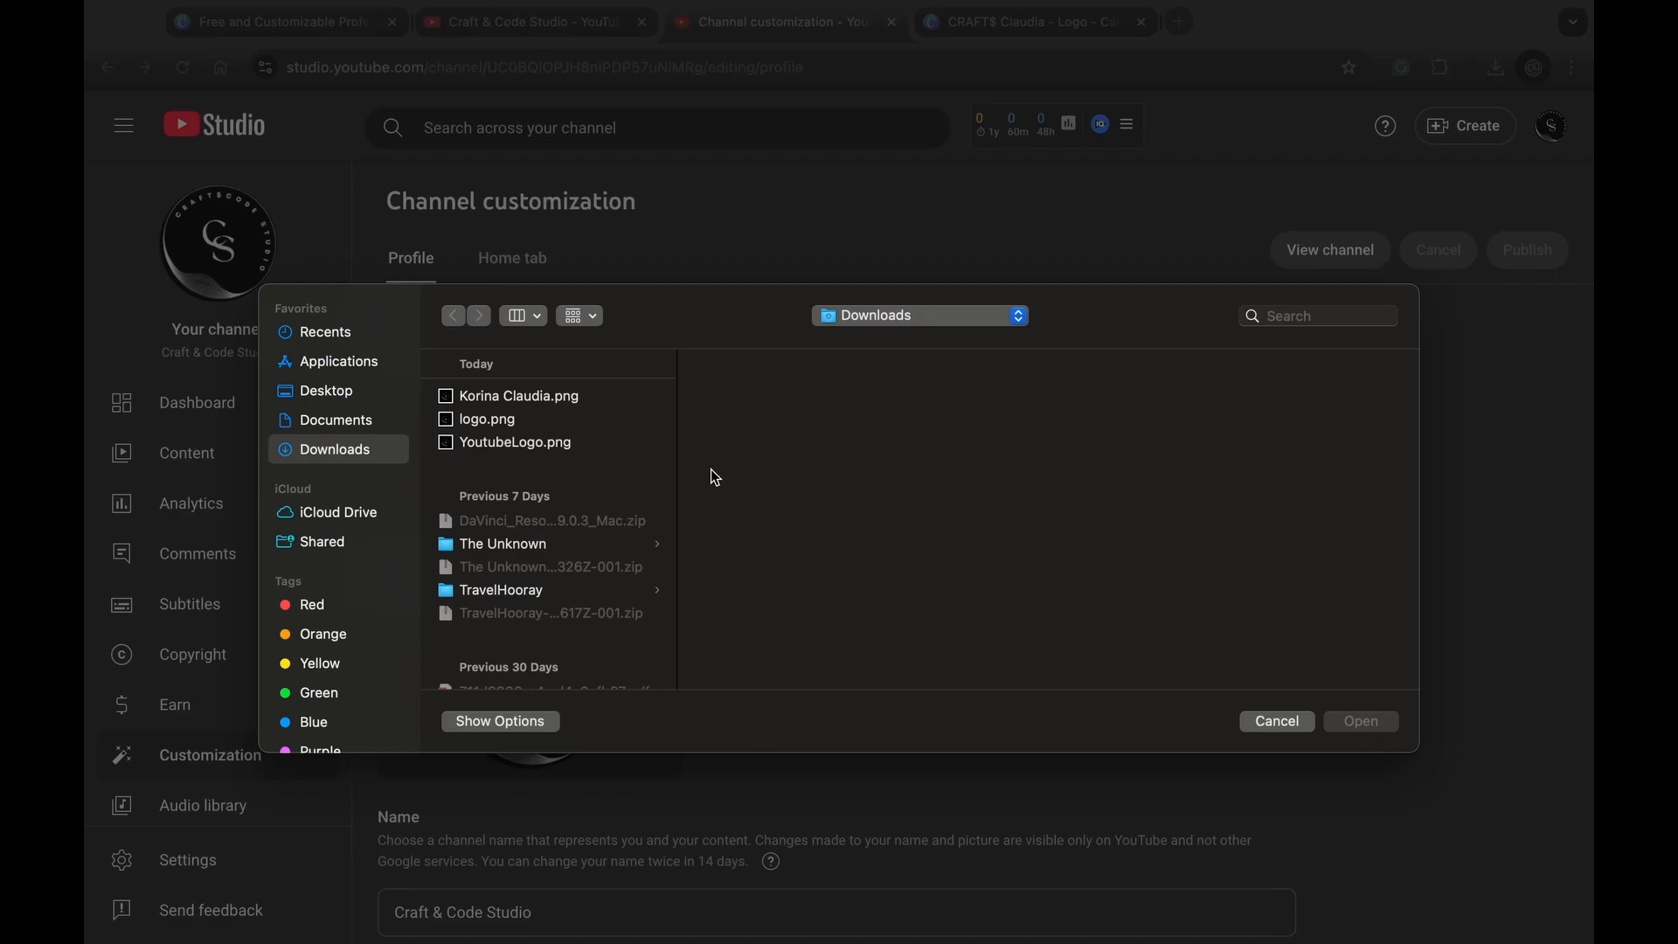
{"action": "left_click", "coordinate": [481, 422]}
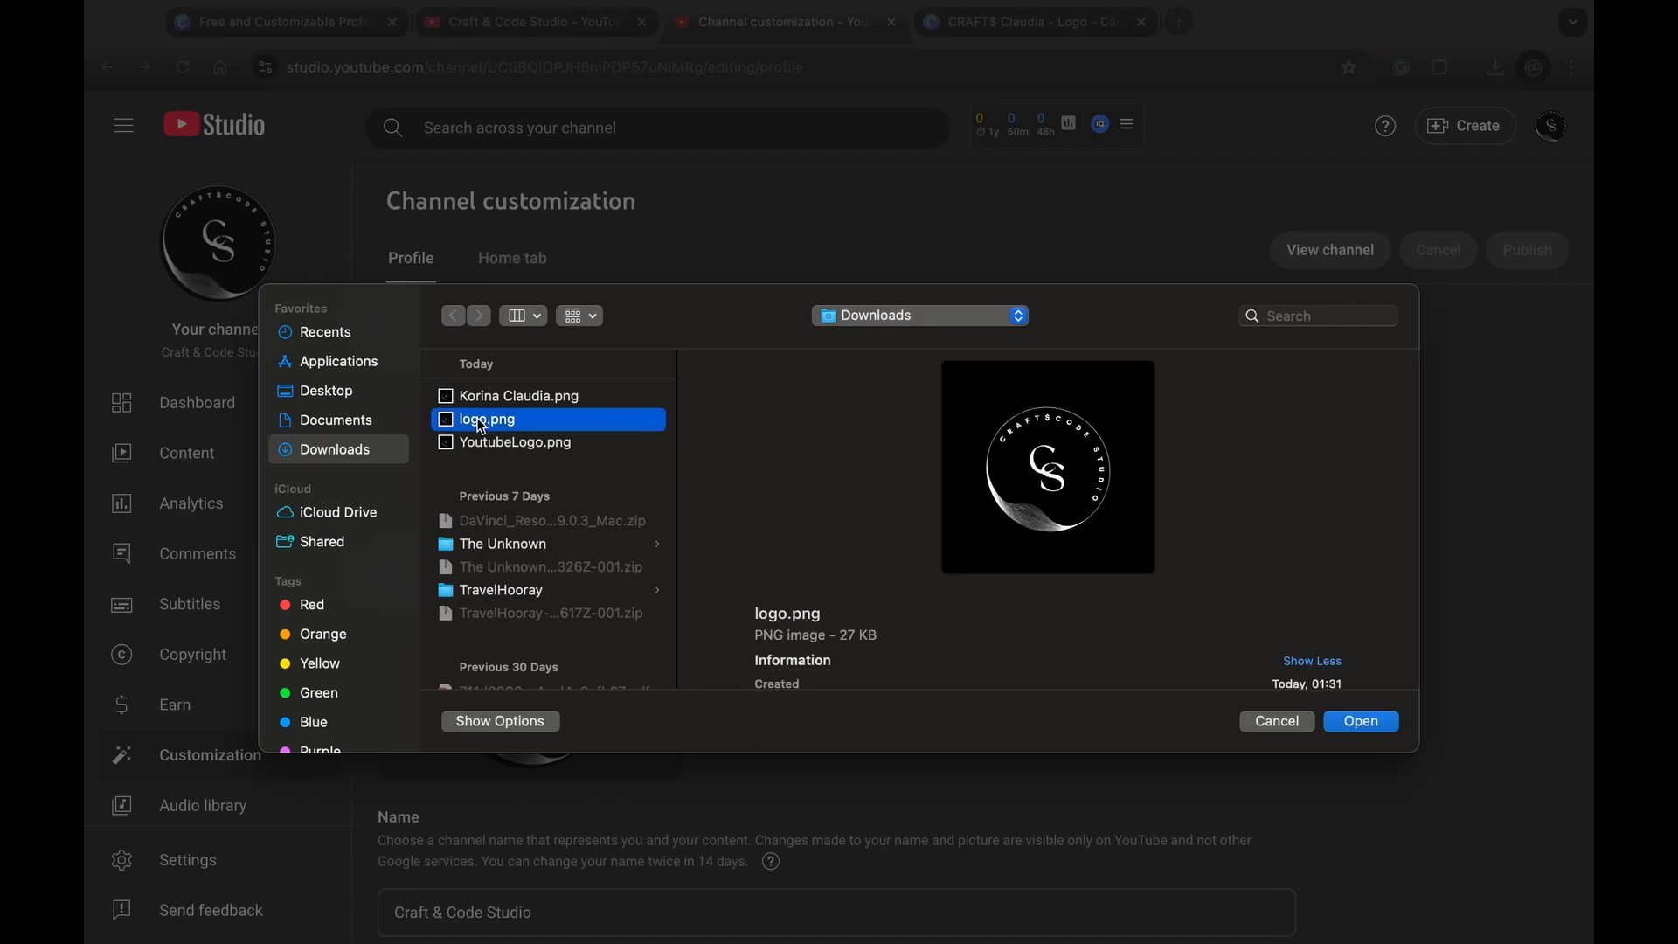
{"action": "left_click", "coordinate": [1355, 723]}
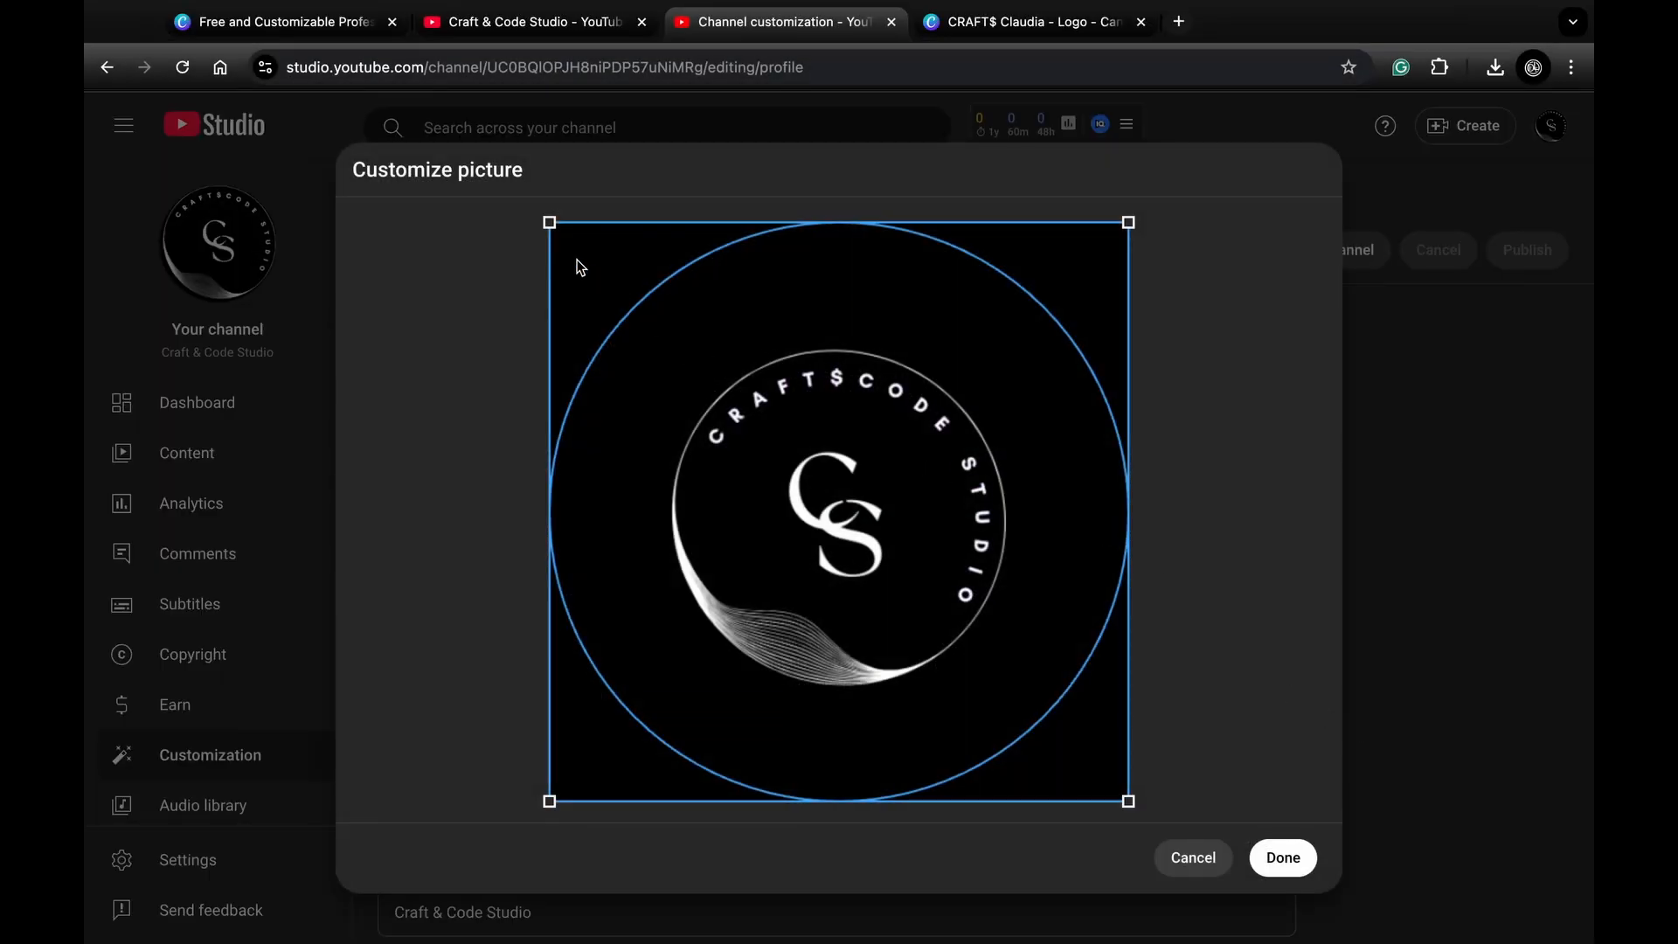
Try cropping the profile picture closely around the circular logo, and cancel the picture change
{"action": "left_click_drag", "start_coordinate": [550, 224], "coordinate": [628, 277]}
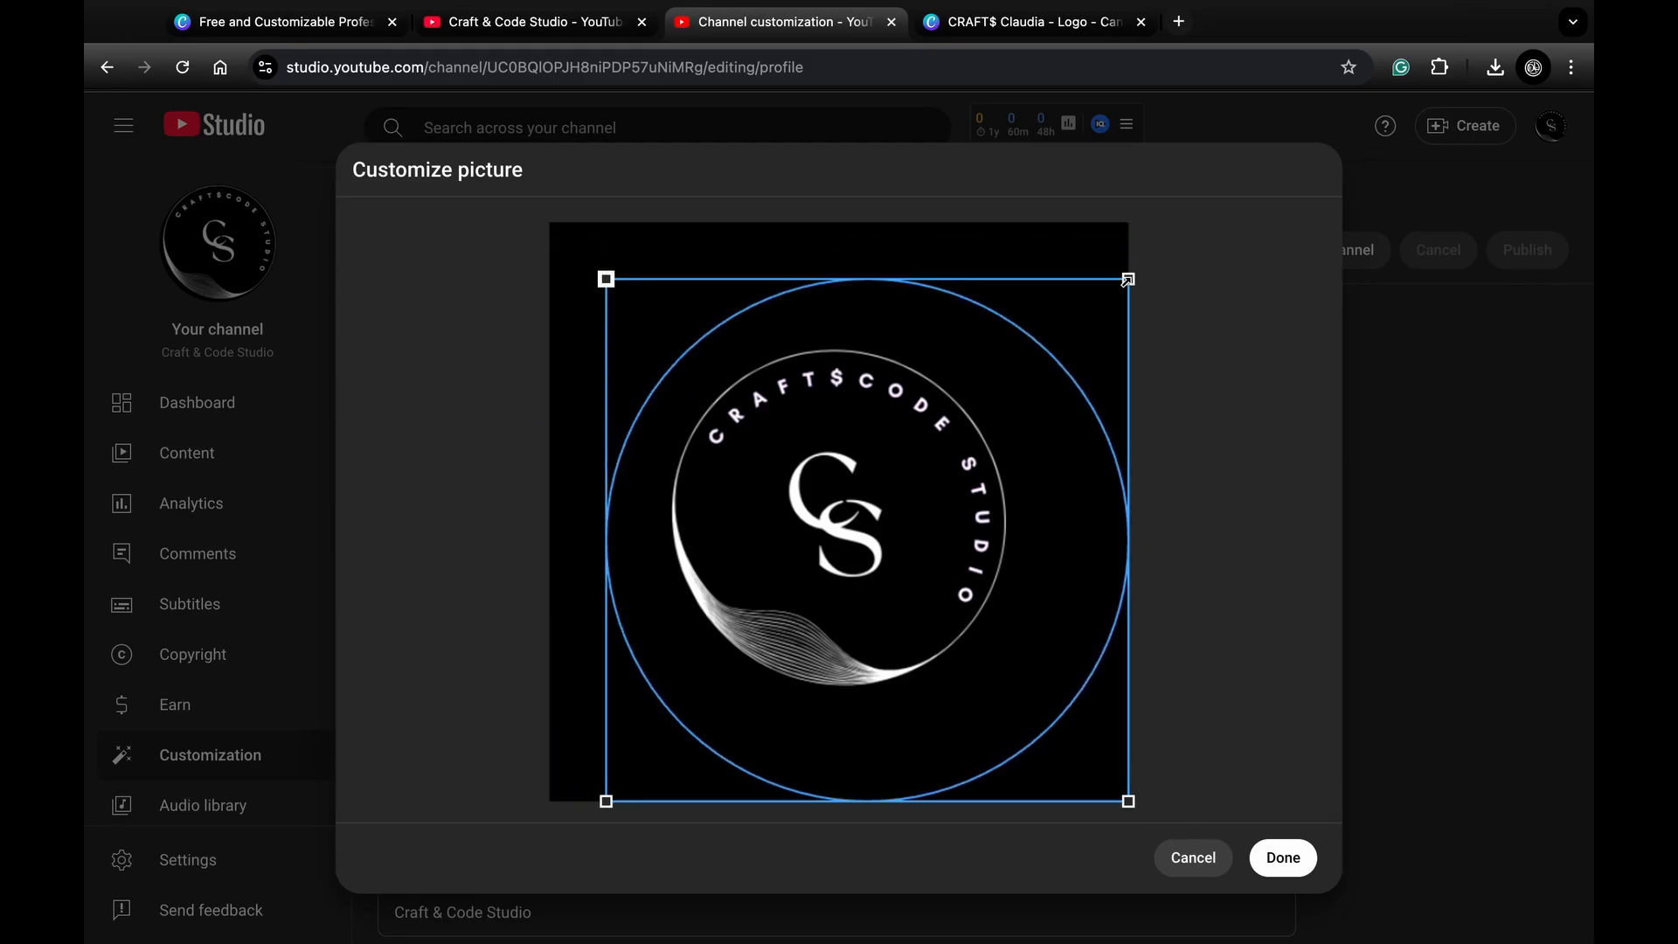
{"action": "left_click_drag", "start_coordinate": [1129, 280], "coordinate": [1068, 310]}
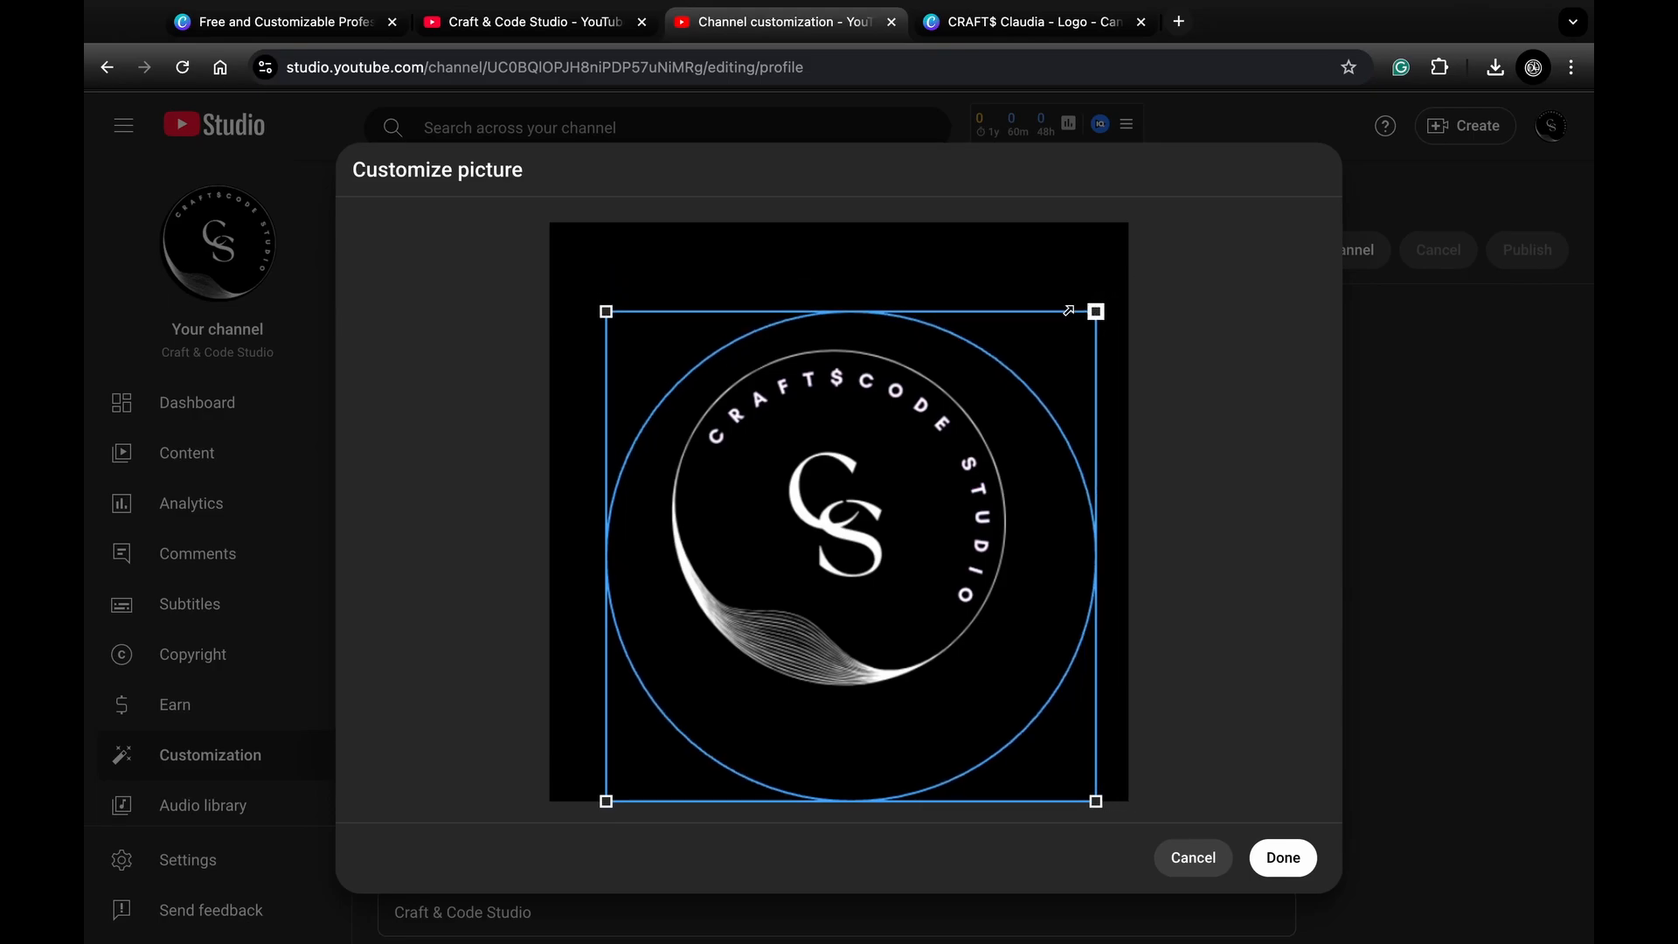
{"action": "left_click_drag", "start_coordinate": [1096, 800], "coordinate": [1048, 753]}
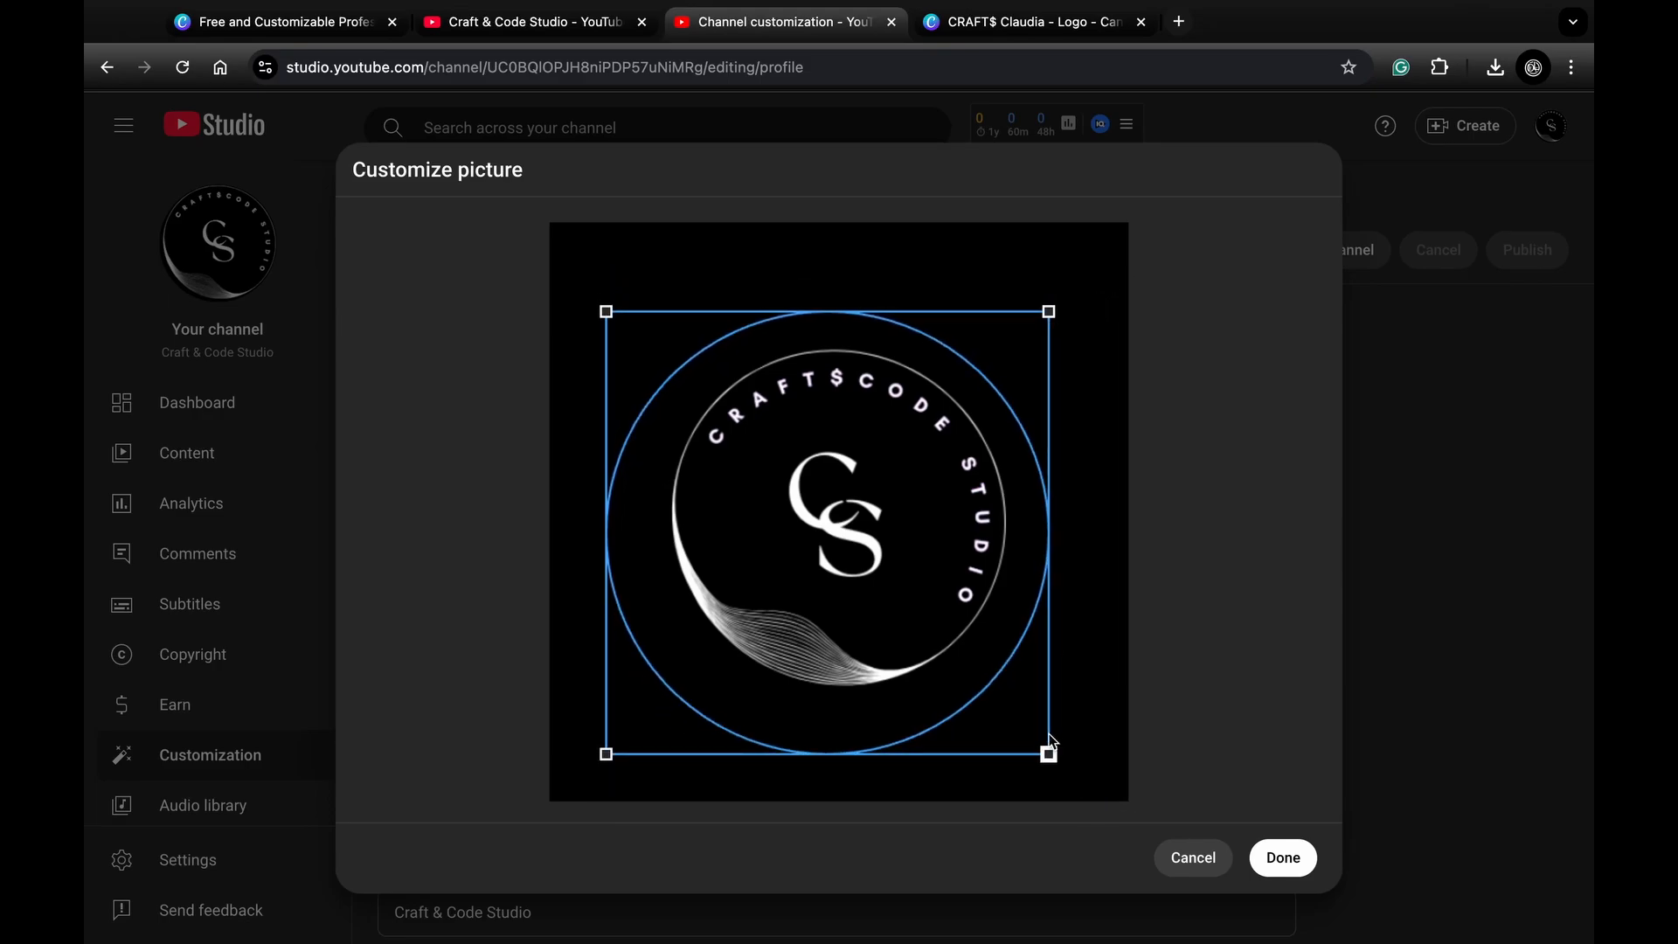
{"action": "left_click_drag", "start_coordinate": [606, 754], "coordinate": [645, 732]}
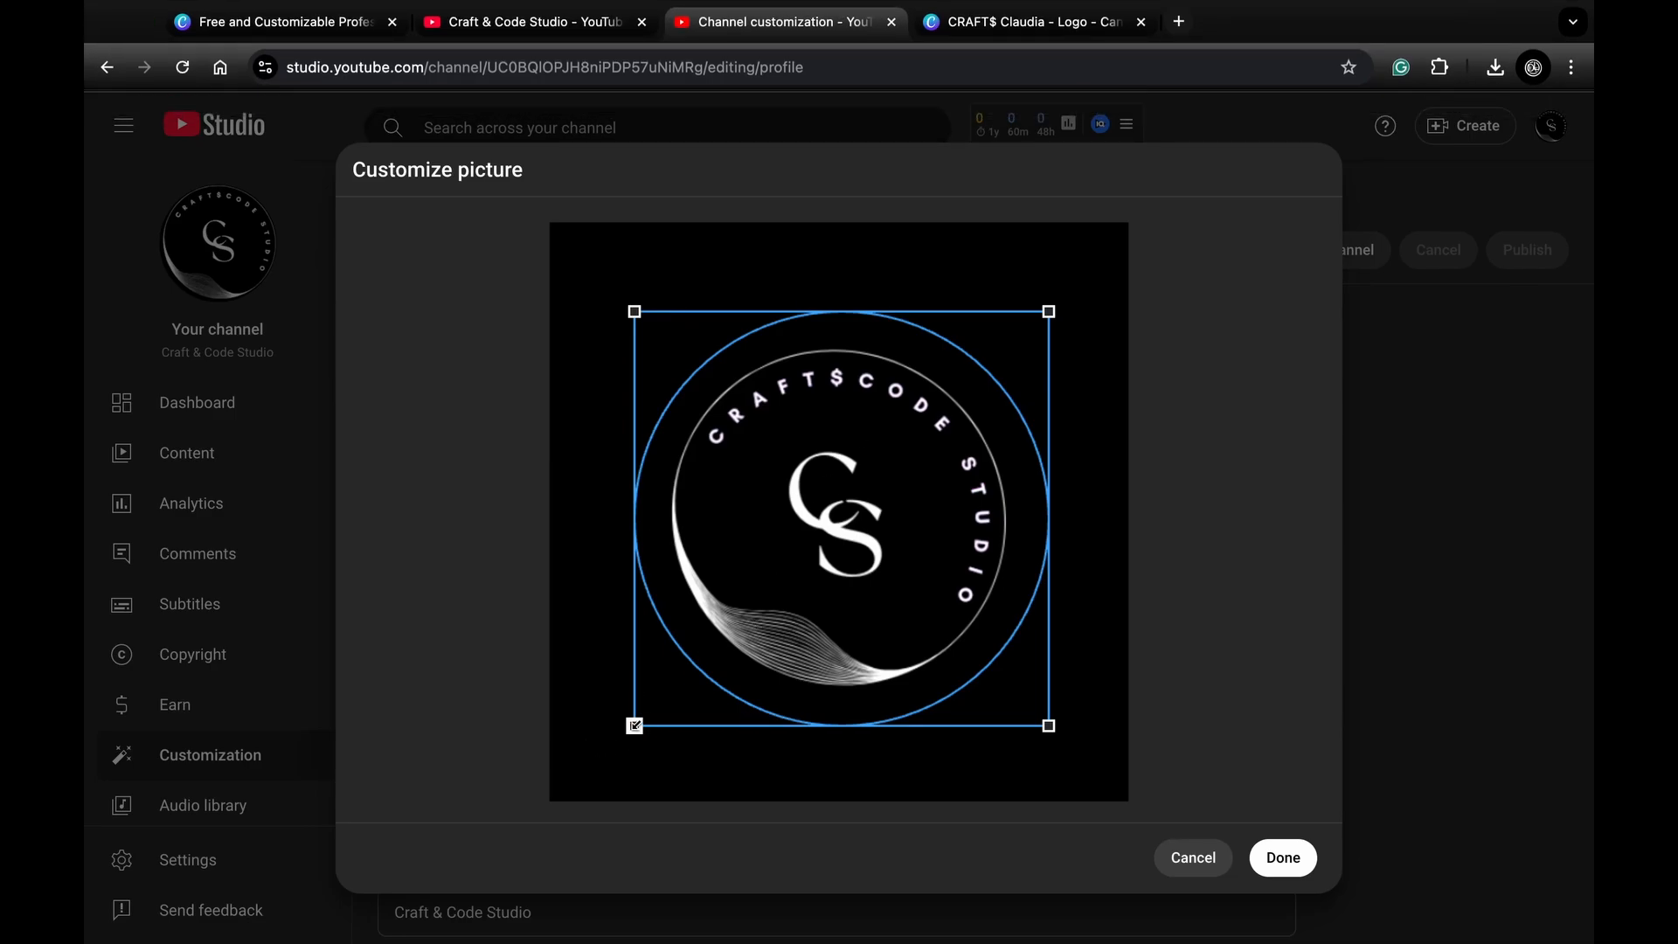
{"action": "left_click_drag", "start_coordinate": [641, 727], "coordinate": [637, 676]}
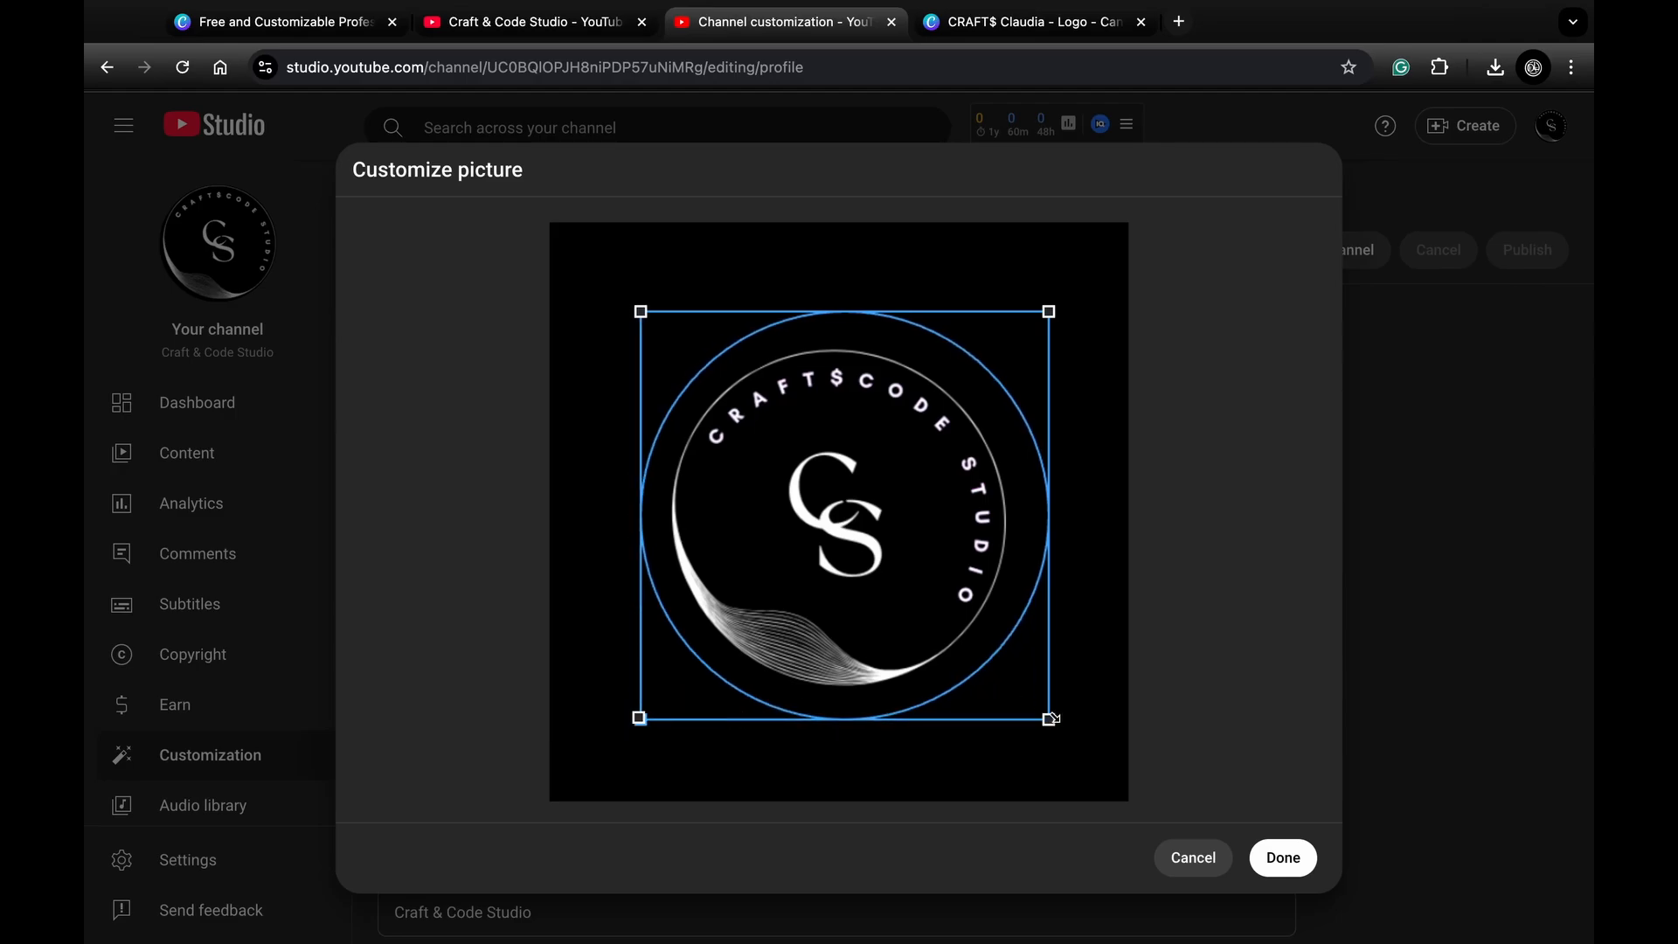
{"action": "mouse_move", "coordinate": [1048, 718]}
{"action": "left_mouse_down"}
{"action": "mouse_move", "coordinate": [1026, 698]}
{"action": "mouse_move", "coordinate": [1039, 711]}
{"action": "left_mouse_up"}
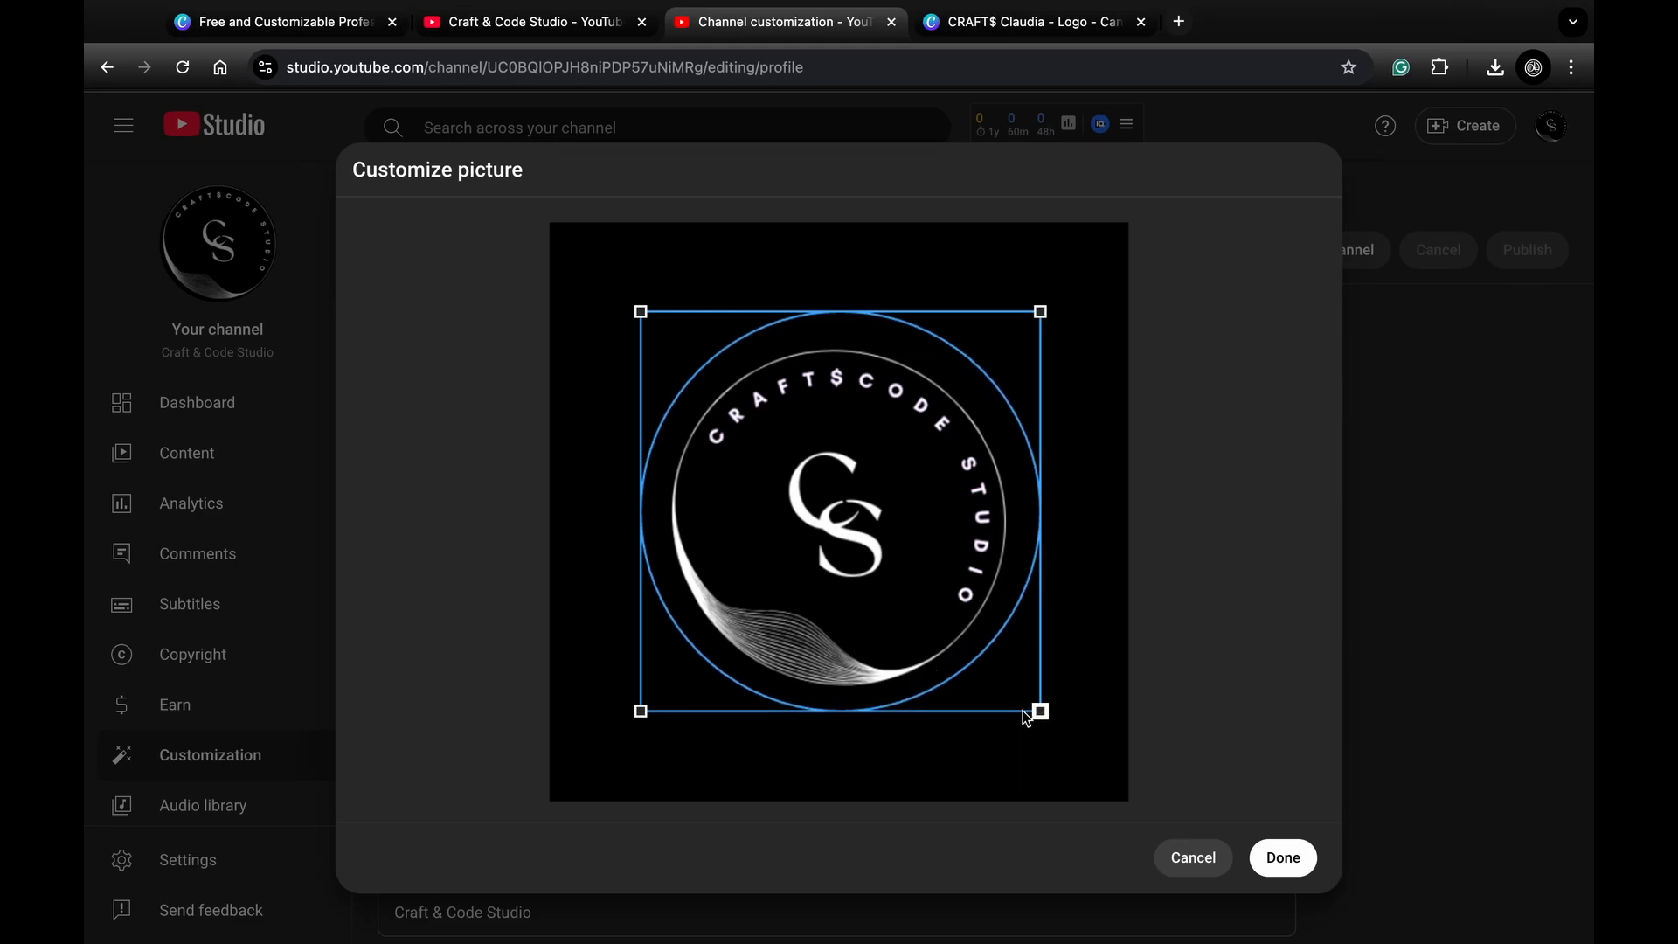
{"action": "left_click_drag", "start_coordinate": [1040, 311], "coordinate": [1036, 315]}
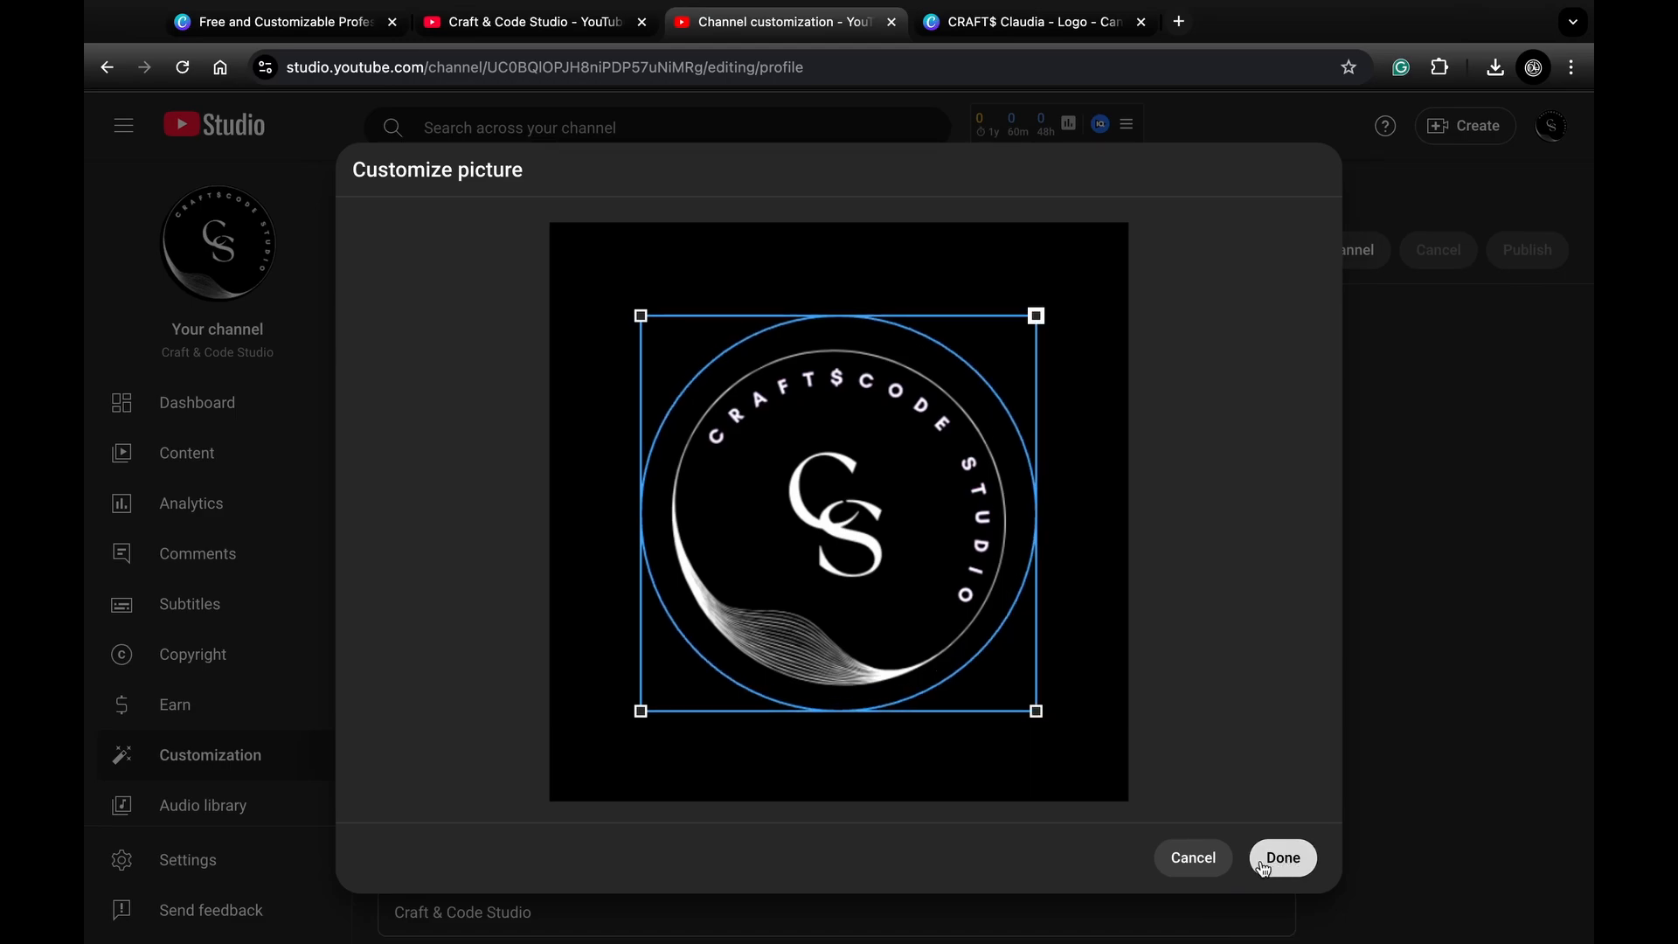
{"action": "left_click", "coordinate": [1193, 857]}
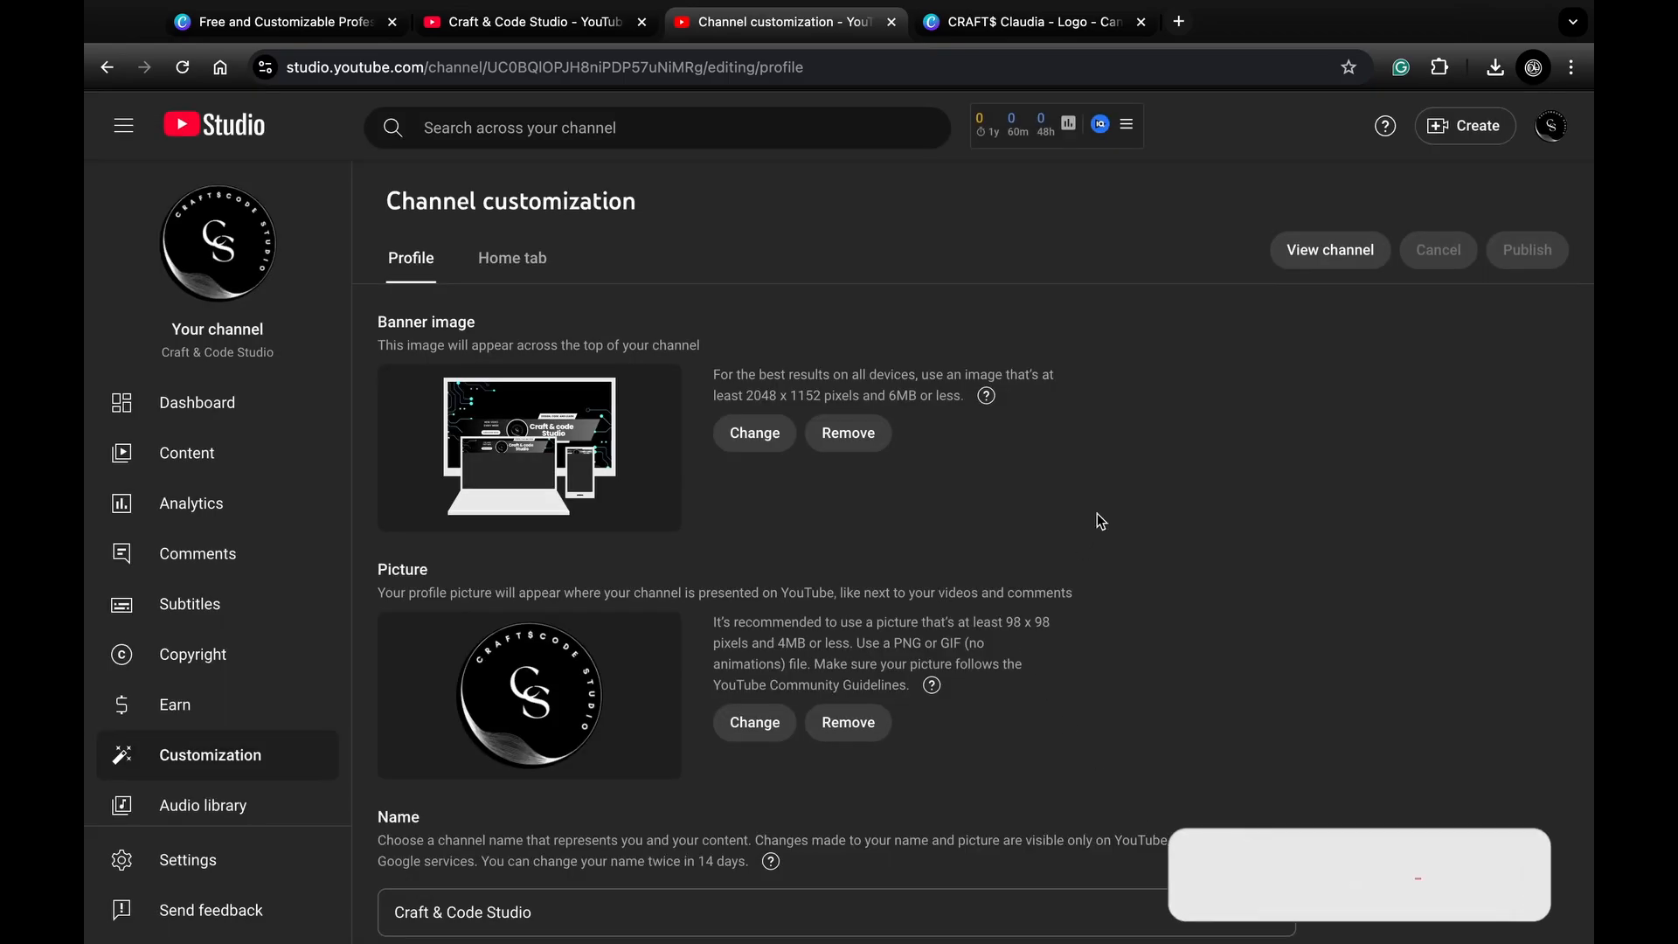
{"action": "scroll", "coordinate": [1108, 667], "scroll_direction": "down", "scroll_amount": 3}
{"action": "scroll", "coordinate": [1112, 669], "scroll_direction": "up", "scroll_amount": 2}
{"action": "scroll", "coordinate": [1111, 669], "scroll_direction": "up", "scroll_amount": 1}
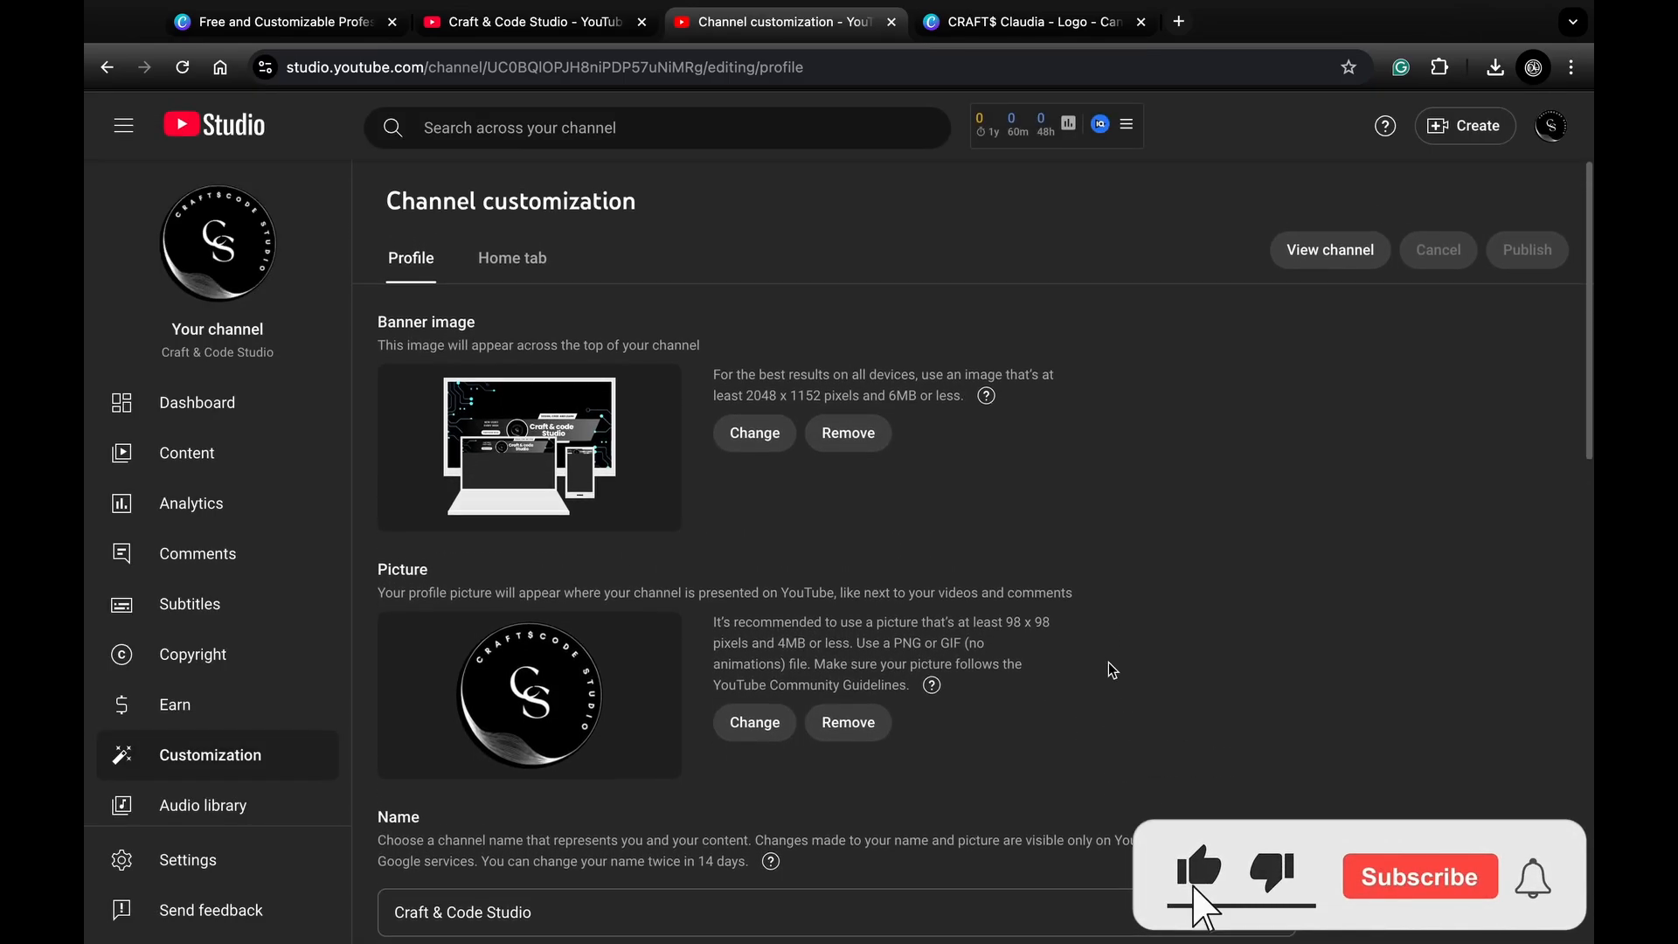